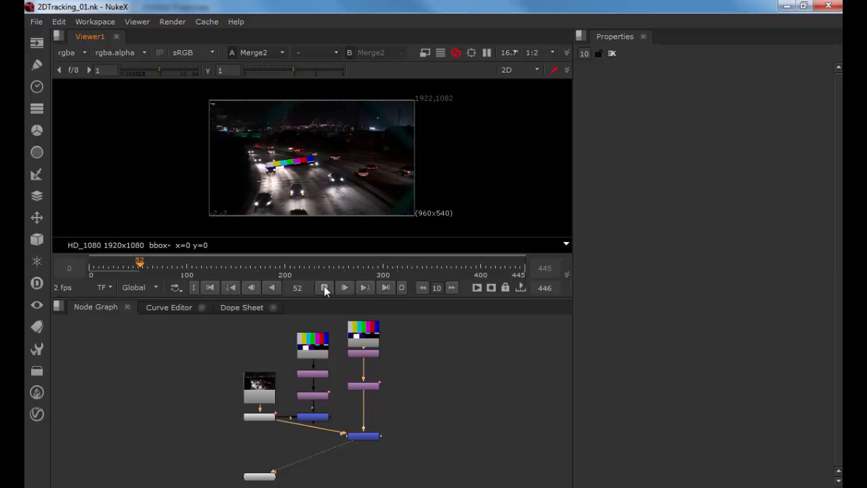
Step: Stop the viewer playback and switch to After Effects
click(323, 286)
drag(146, 274, 117, 275)
key(alt+Tab)
key(alt+Tab)
key(alt+Tab)
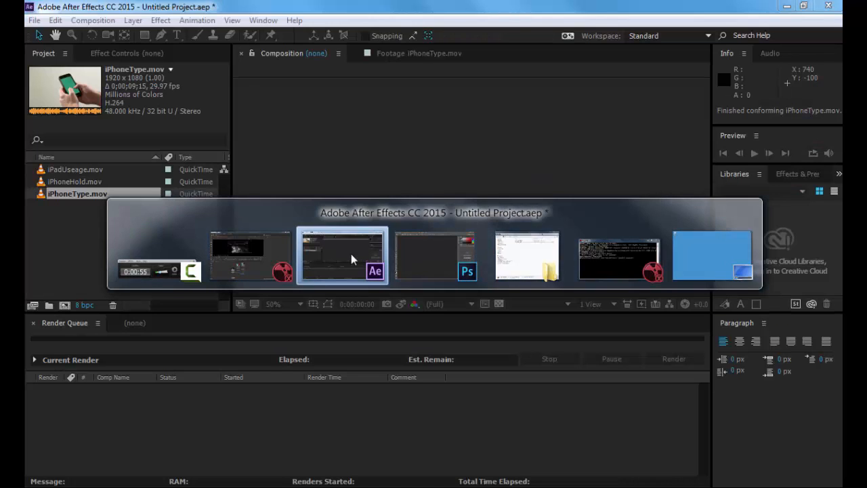
click(351, 253)
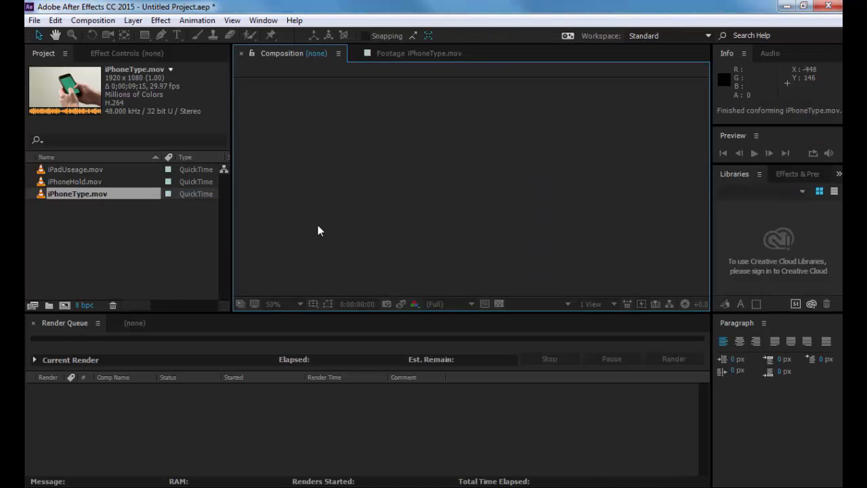
Step: Preview the iPhoneType.mov and iPhoneHold.mov footage clips in the footage viewer
click(77, 170)
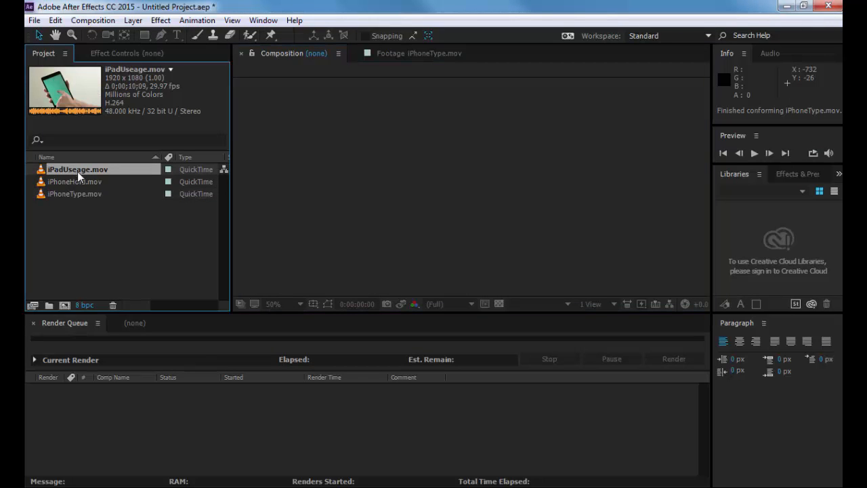
click(76, 182)
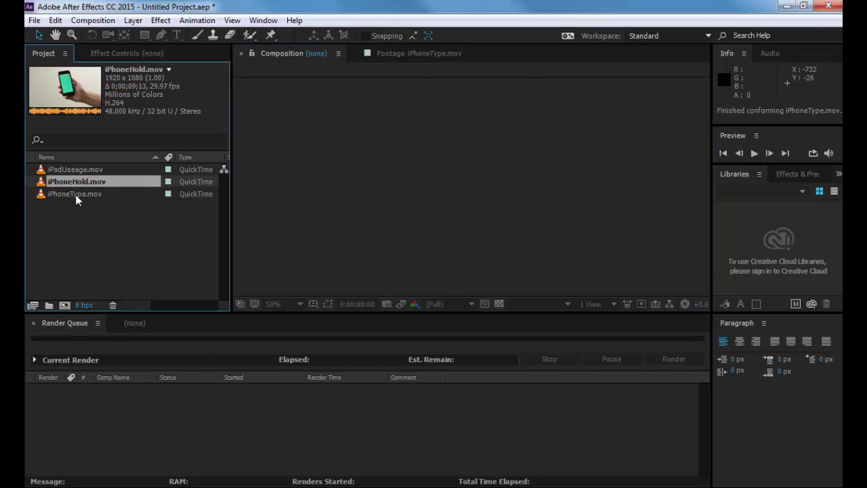
double_click(76, 195)
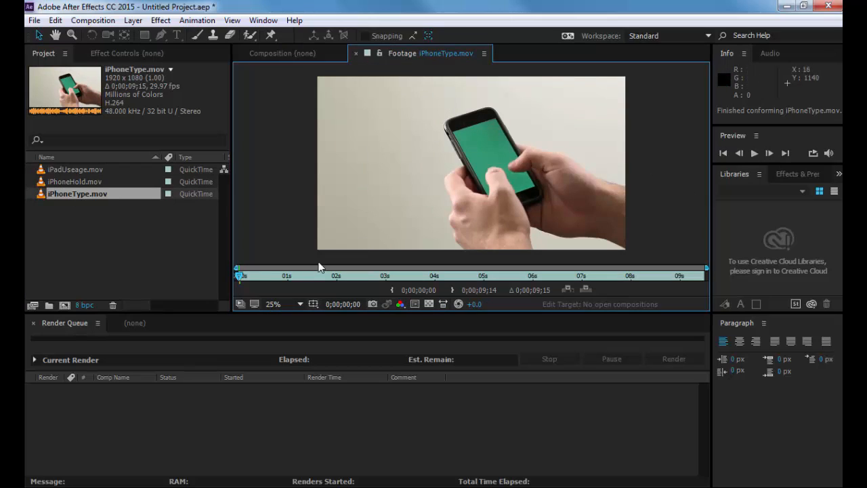
key(space)
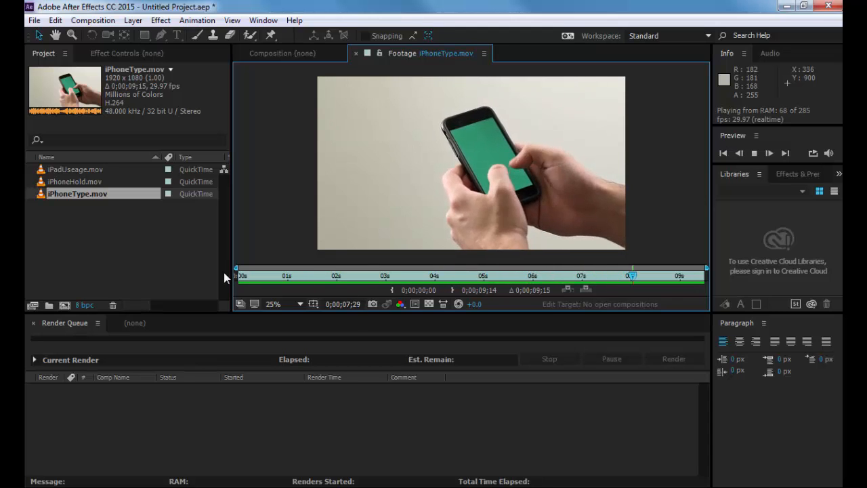
key(space)
click(71, 182)
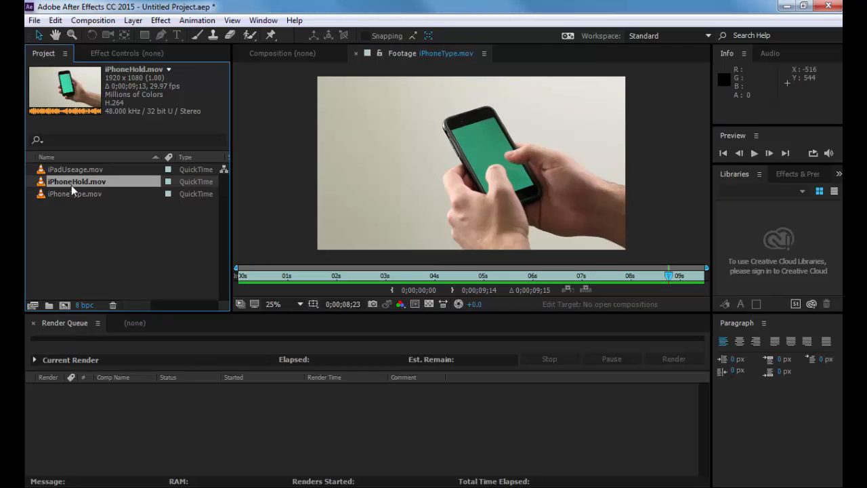
double_click(71, 184)
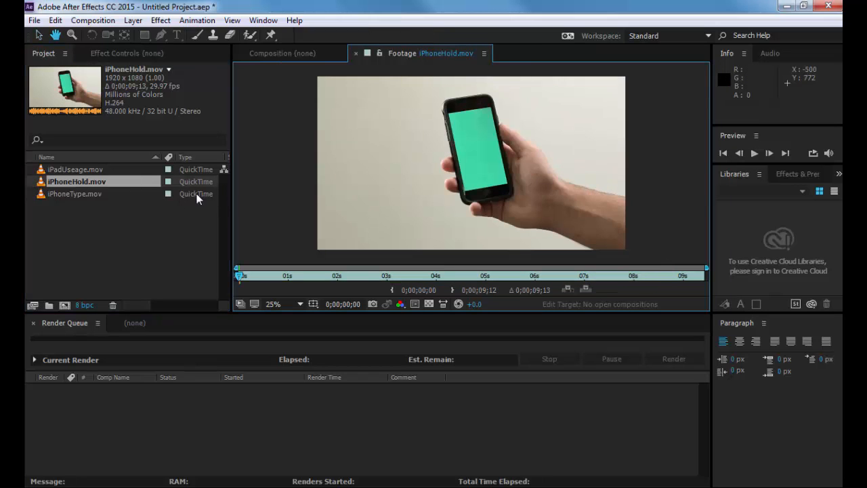
key(space)
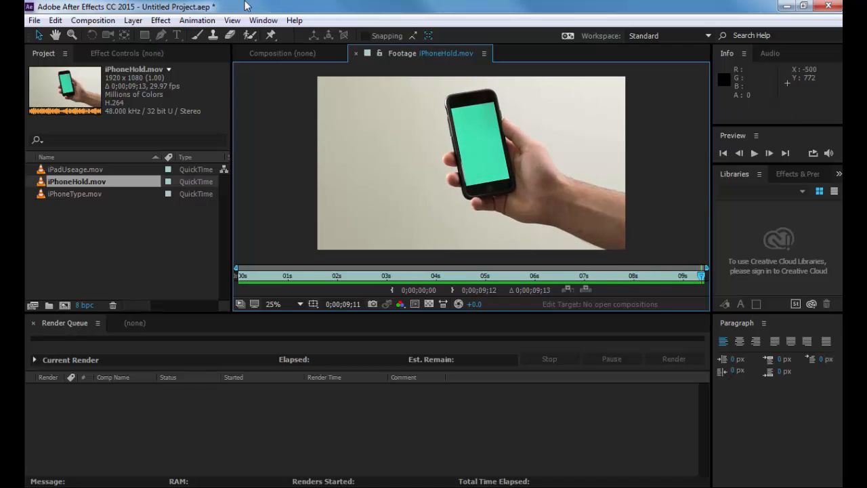
Step: Create a new composition from the iPhoneHold.mov footage
drag(60, 180, 64, 305)
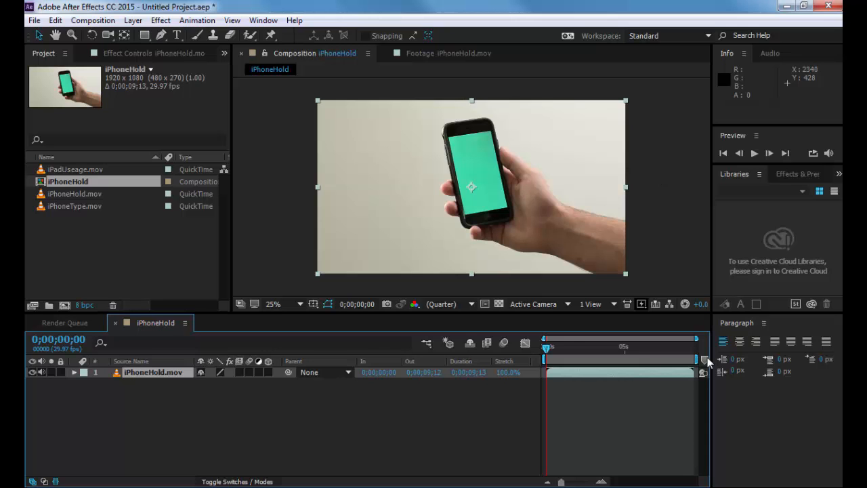
drag(568, 355, 447, 341)
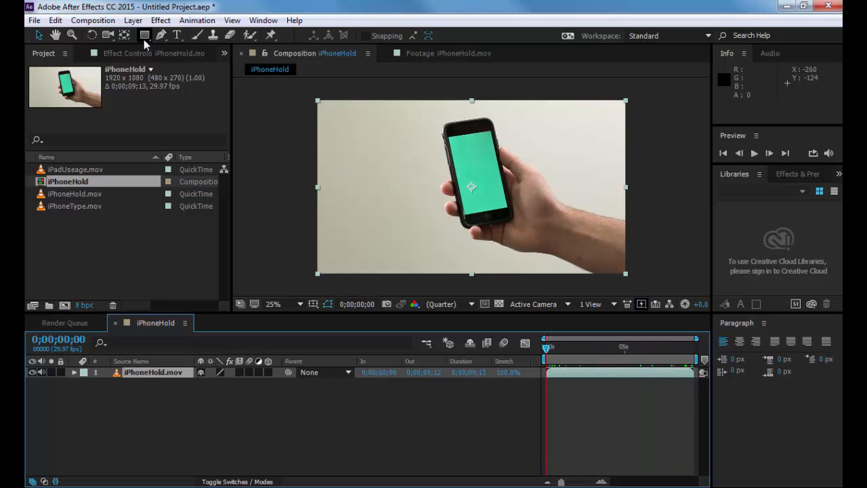
Step: Add the iPhoneHold composition to the render queue and set its output module format to TIFF Sequence
click(34, 21)
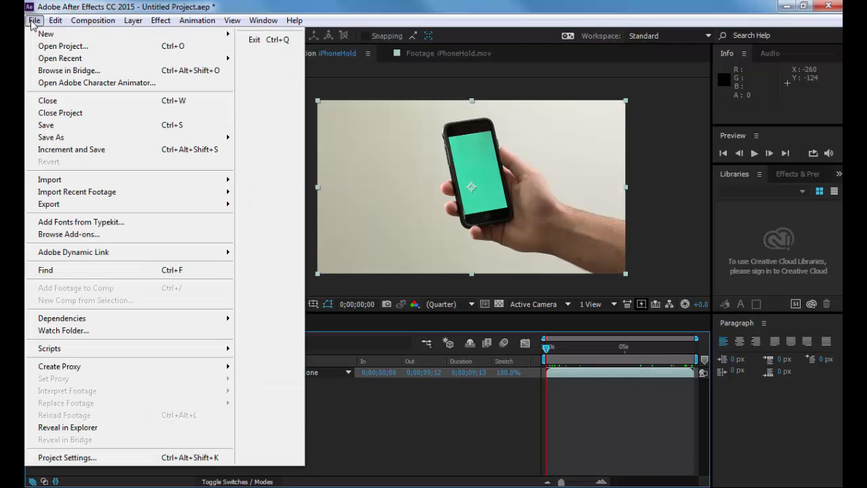
mouse_move(176, 204)
click(284, 220)
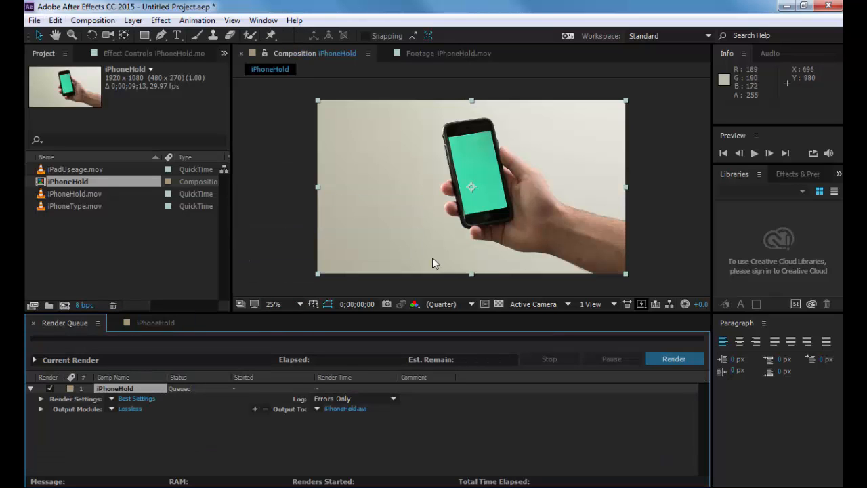
click(129, 409)
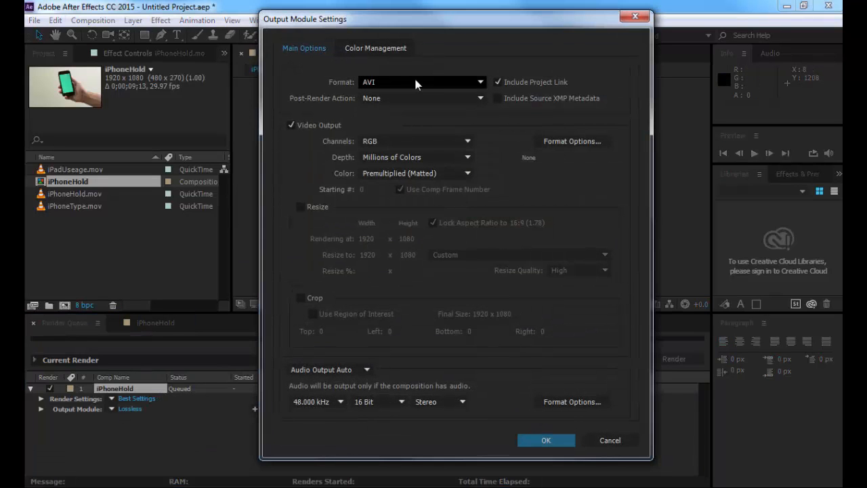
click(414, 82)
click(409, 281)
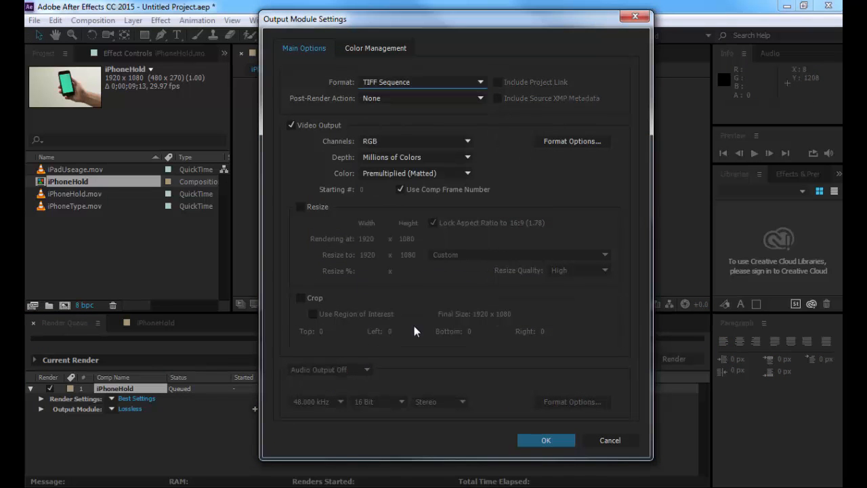
click(542, 441)
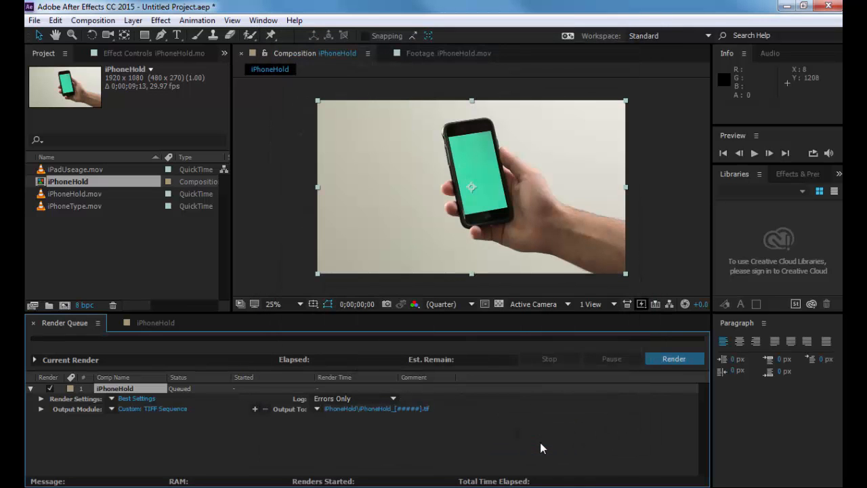
Step: Set the render output location to the 2560 > Work > 2DTracking > SourceFootage folder
click(379, 408)
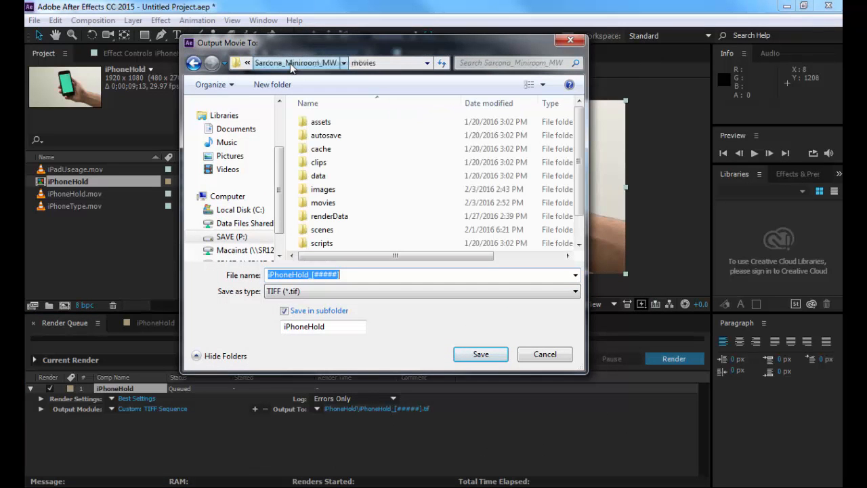
click(268, 63)
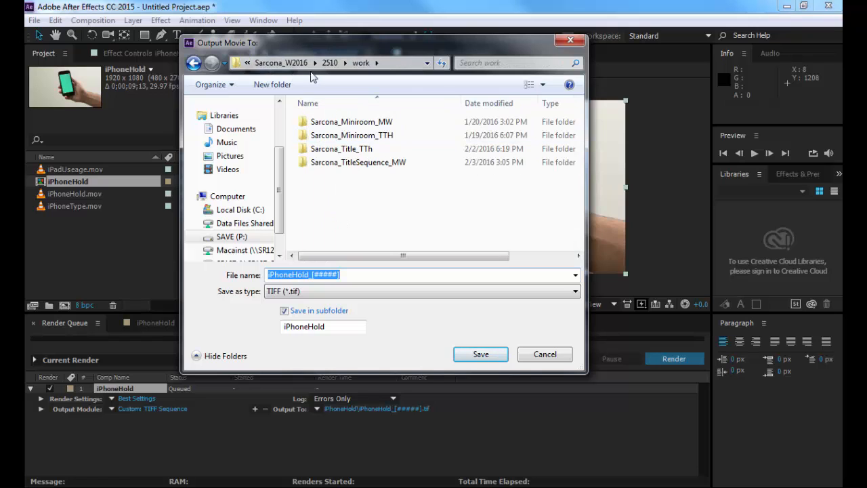
click(330, 63)
click(324, 63)
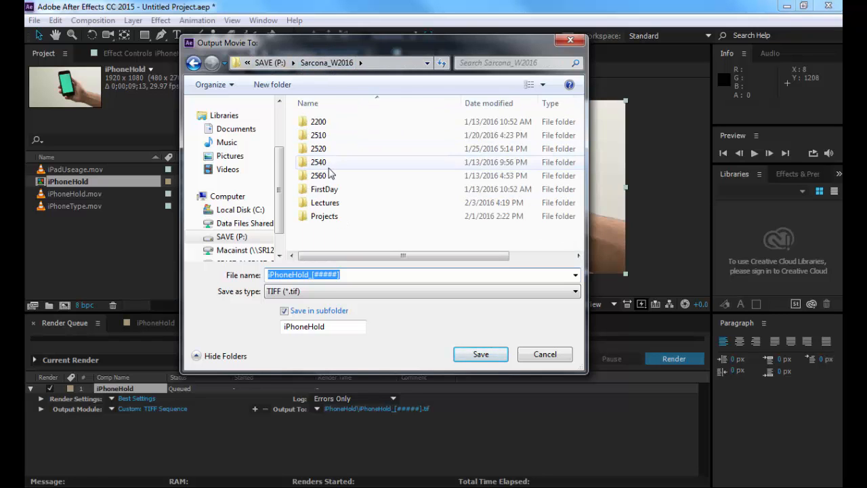
double_click(325, 176)
double_click(321, 135)
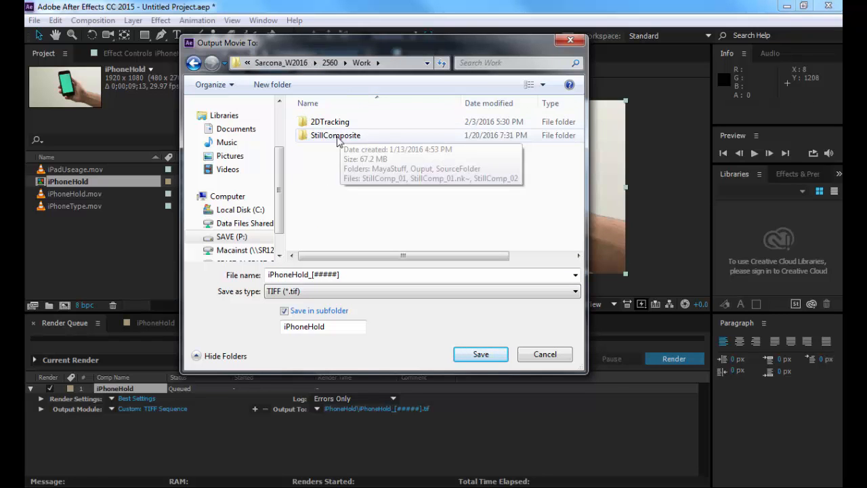
double_click(330, 122)
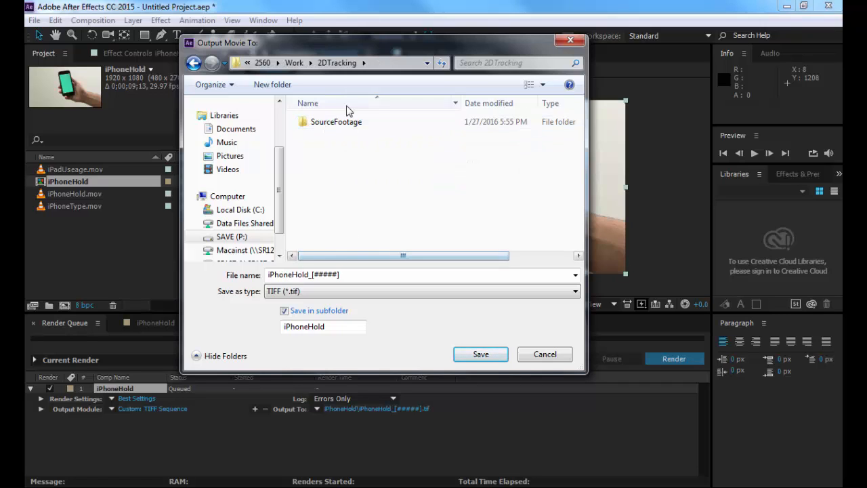
double_click(336, 122)
click(317, 279)
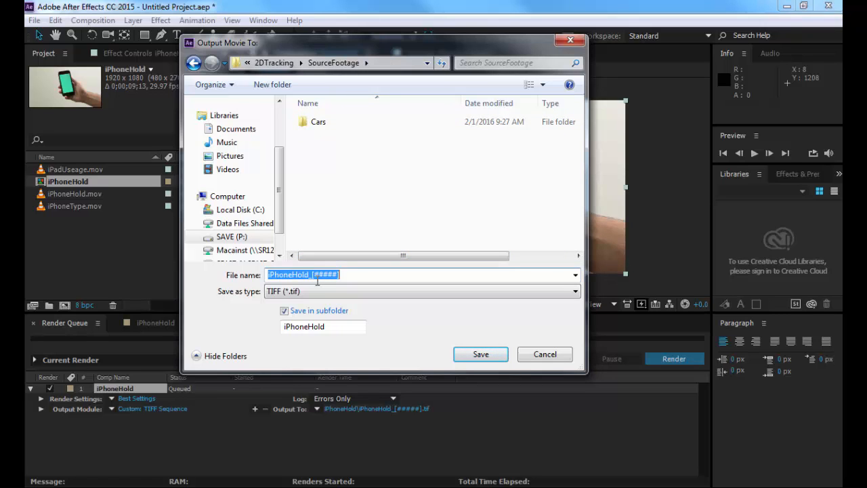
Step: Rename the output file iPhoneHold.[#####] inside an iPhoneHold subfolder, save, and render the queue
click(312, 274)
key(Delete)
text(.)
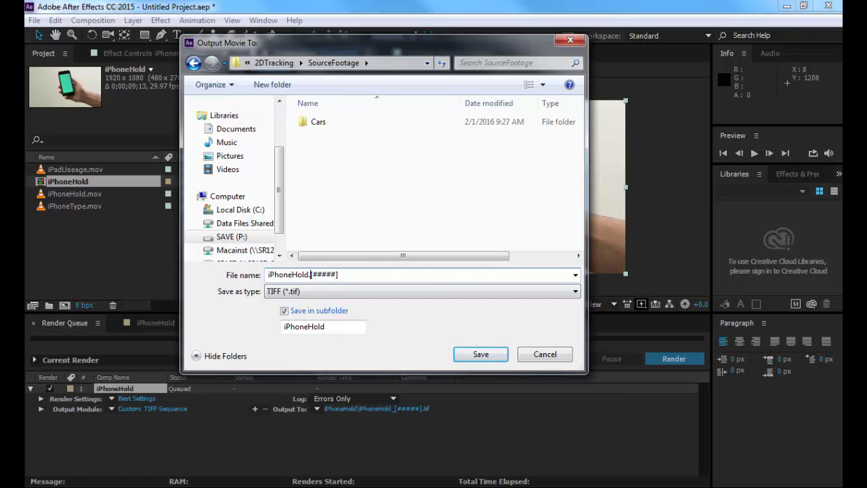
drag(336, 326, 246, 334)
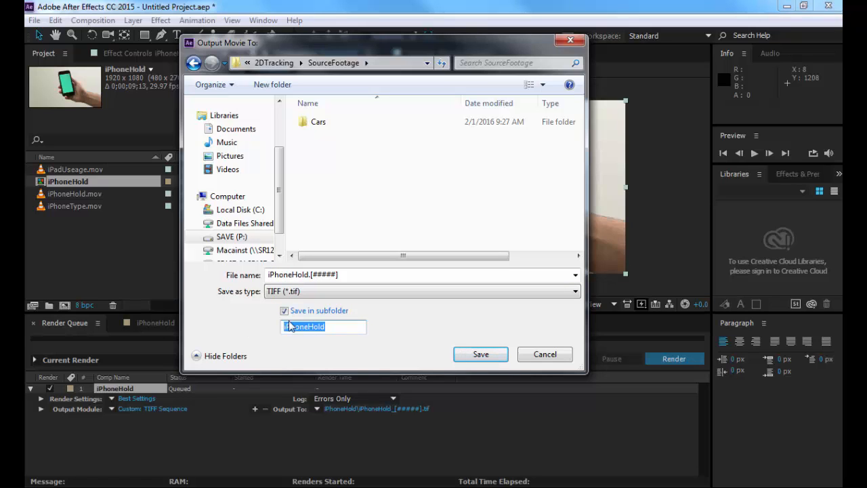
click(481, 353)
click(668, 357)
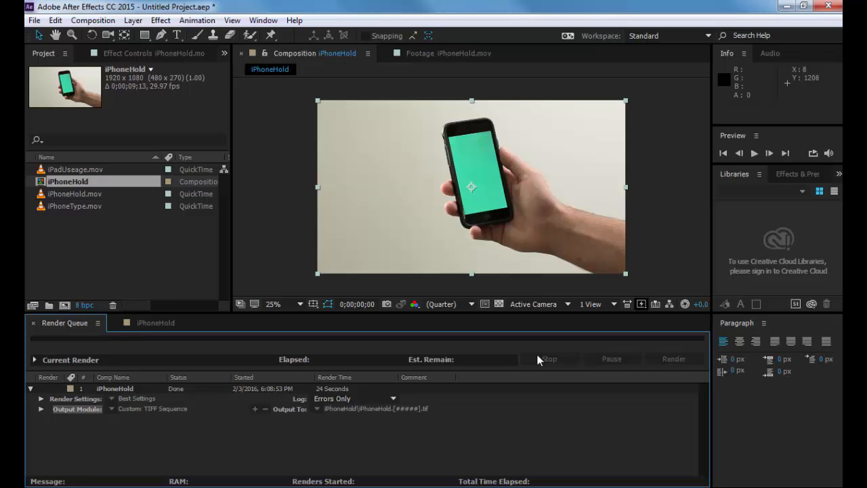
Step: Back in Nuke, read in the iPhoneHold.#####.tif 0-282 sequence from 2DTracking/SourceFootage/iPhoneHold
key(alt+Tab)
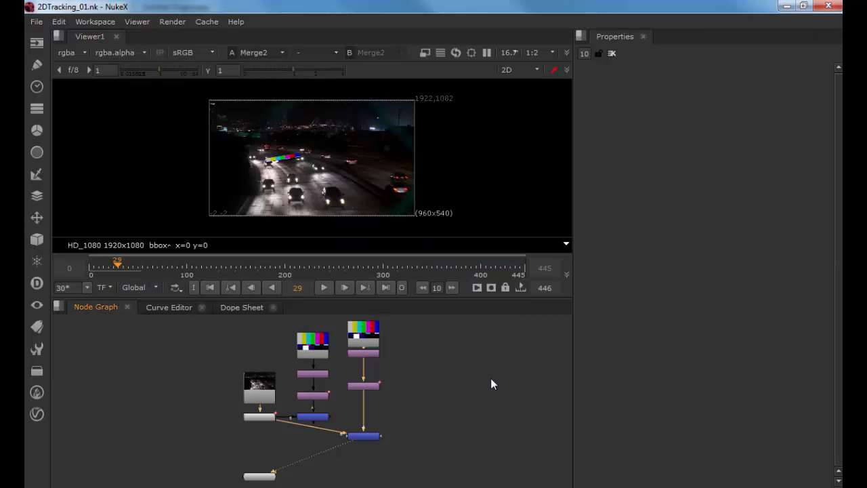
drag(491, 381, 258, 383)
key(r)
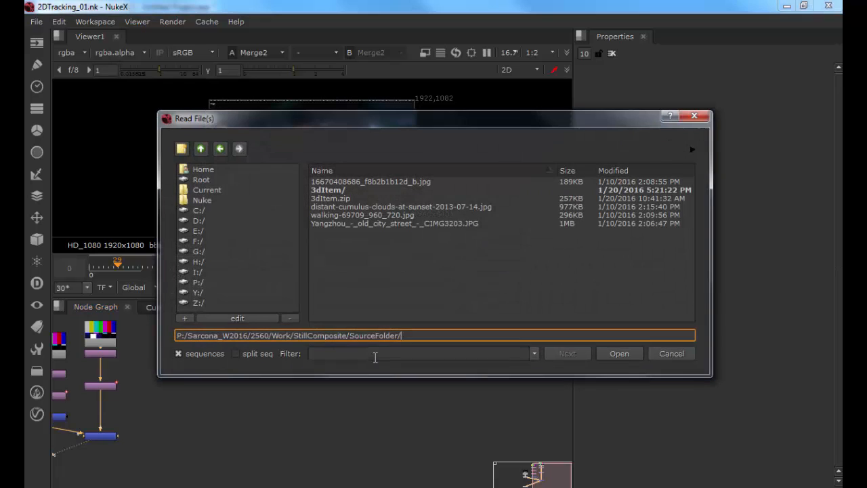
click(206, 148)
click(205, 149)
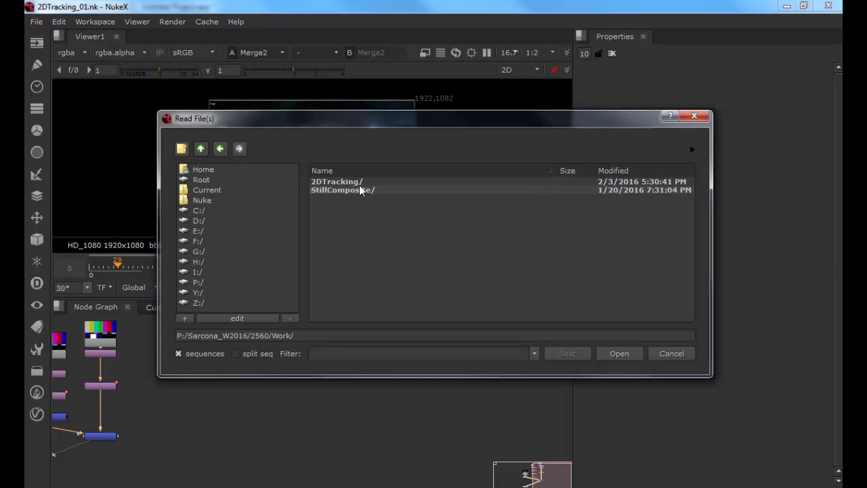
double_click(342, 181)
click(332, 191)
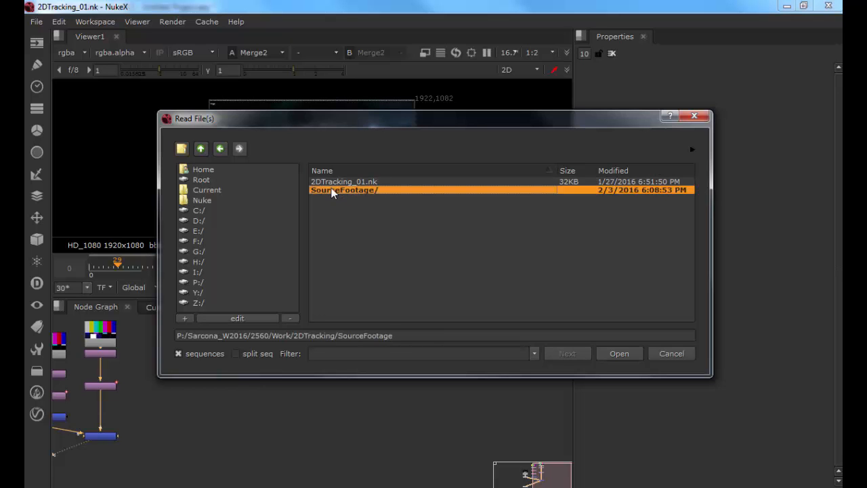
double_click(331, 191)
double_click(332, 191)
click(335, 183)
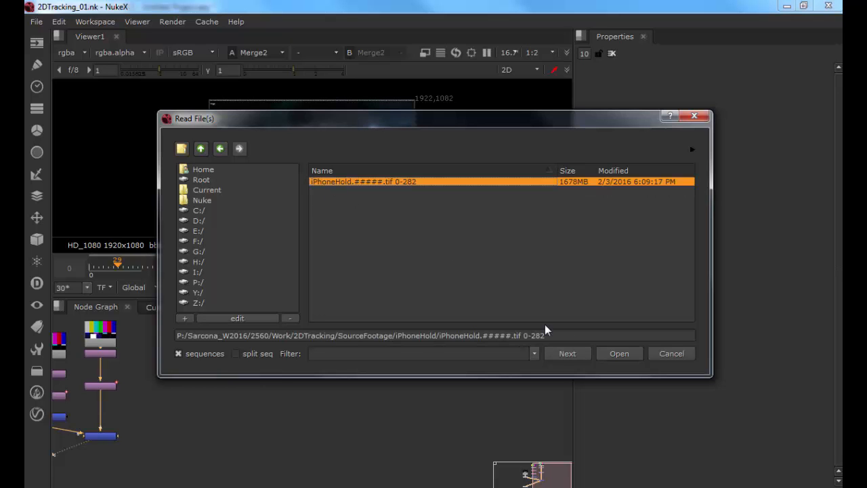
click(605, 353)
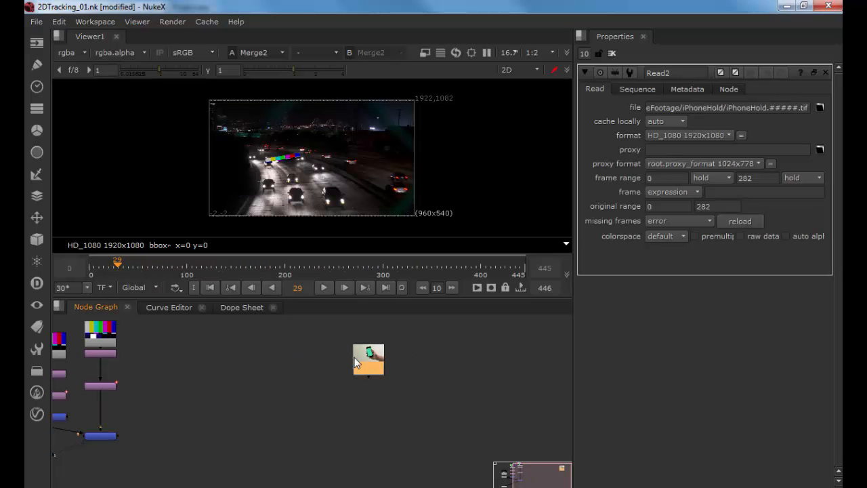
Step: Reposition the new Read node and display it in the viewer
drag(354, 357, 348, 357)
key(1)
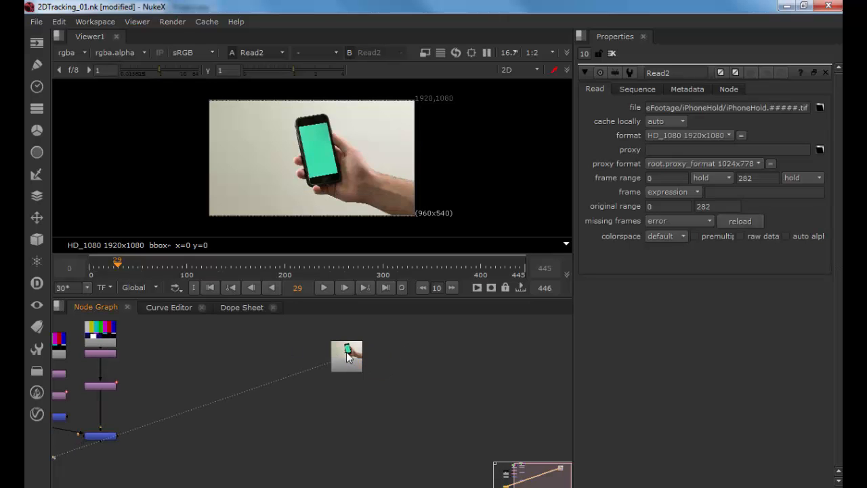
Step: Open the Read1 node's properties alongside Read2 and widen the properties panel to compare them
drag(172, 374, 371, 397)
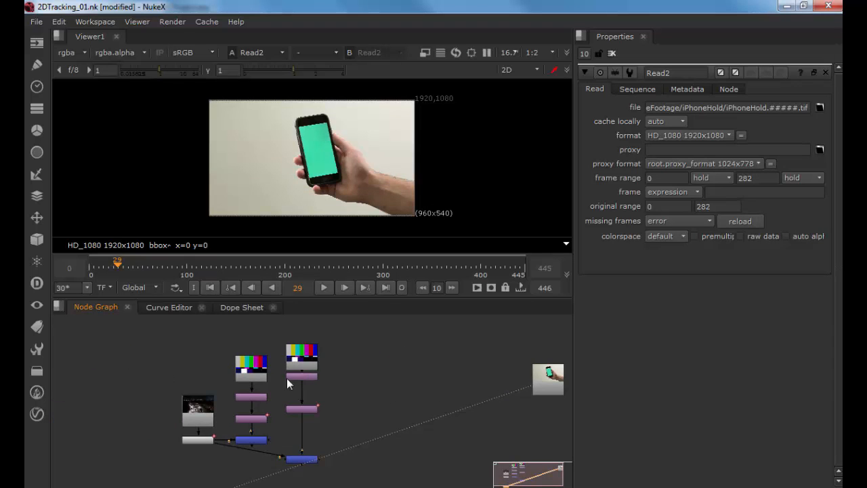
scroll(246, 397, up, 4)
drag(230, 396, 339, 360)
double_click(283, 384)
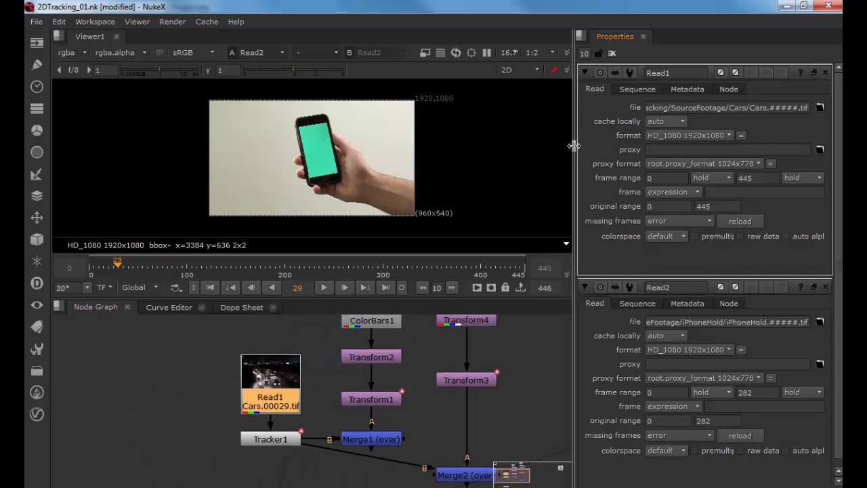
drag(574, 145, 492, 146)
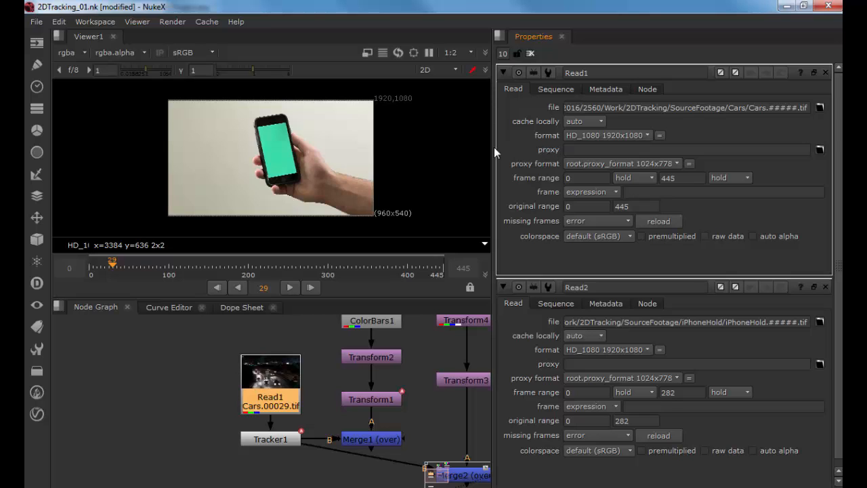
Step: Open the project settings and Read1's properties, then strip the project-directory prefix from Read1's file path to make it relative
click(139, 404)
key(s)
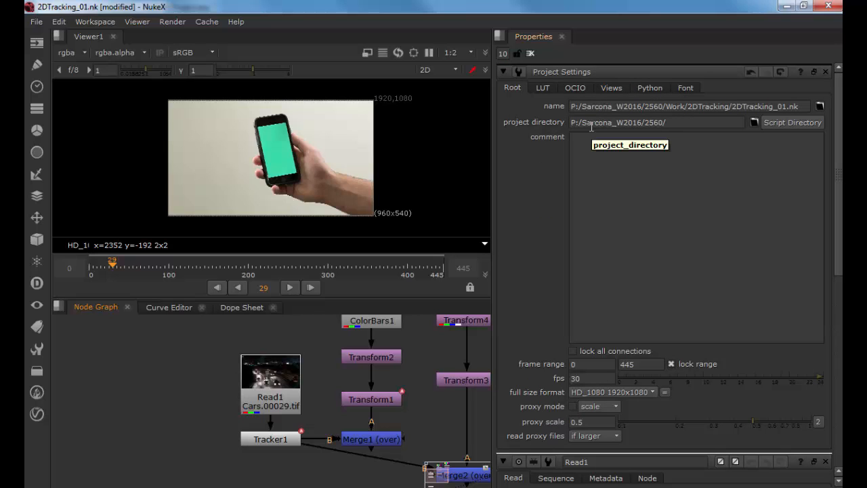
double_click(278, 381)
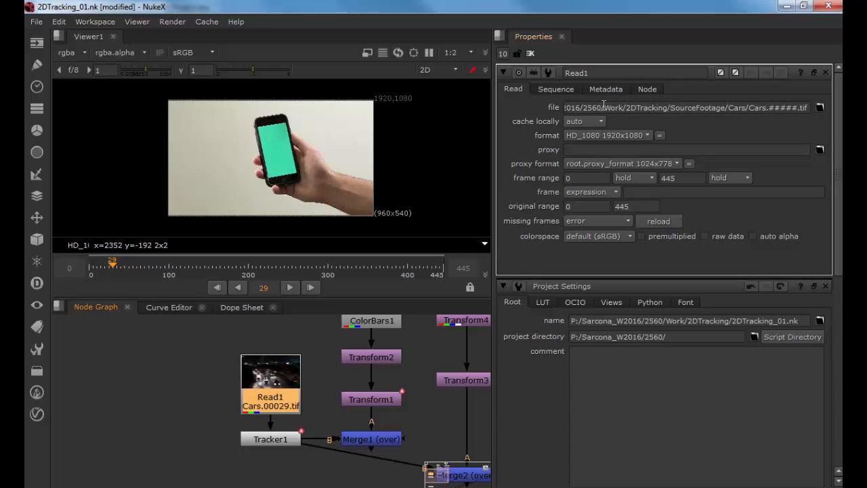
drag(602, 107, 416, 107)
key(Delete)
key(Delete)
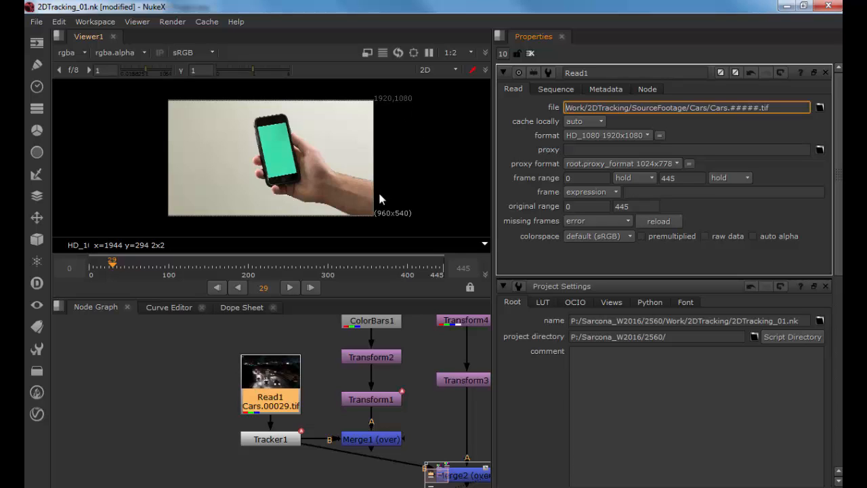
key(super+e)
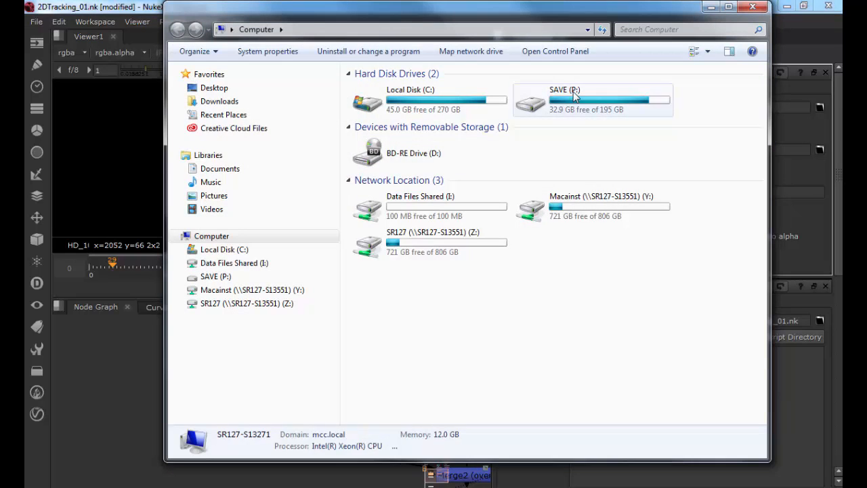
double_click(563, 108)
double_click(391, 237)
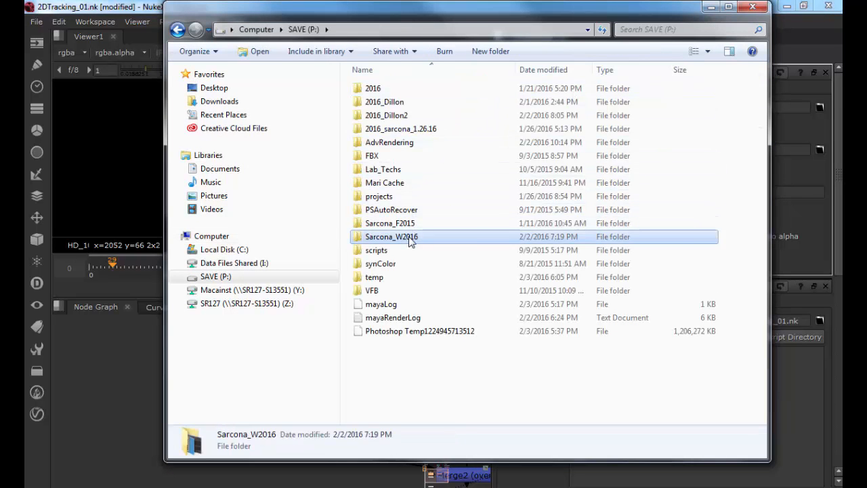
click(373, 142)
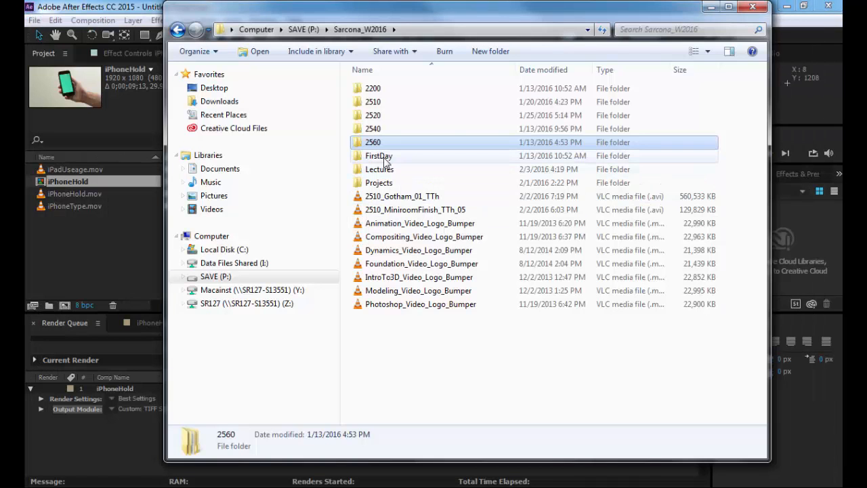
drag(377, 144, 842, 162)
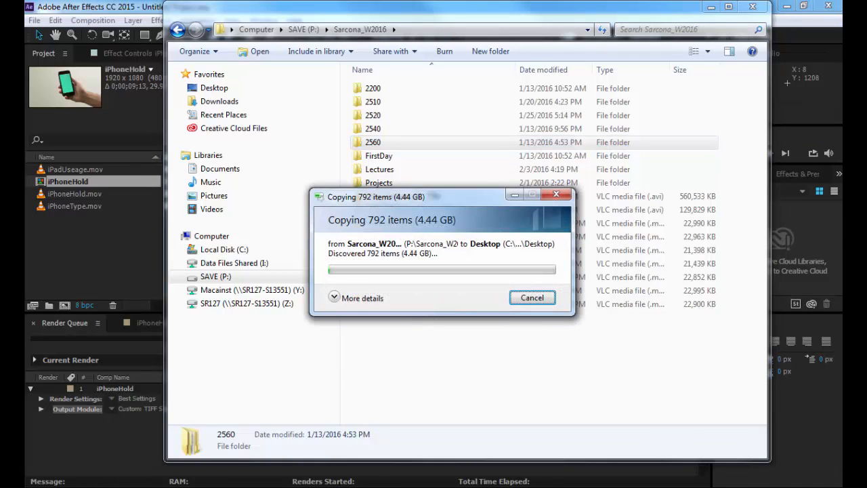
click(532, 298)
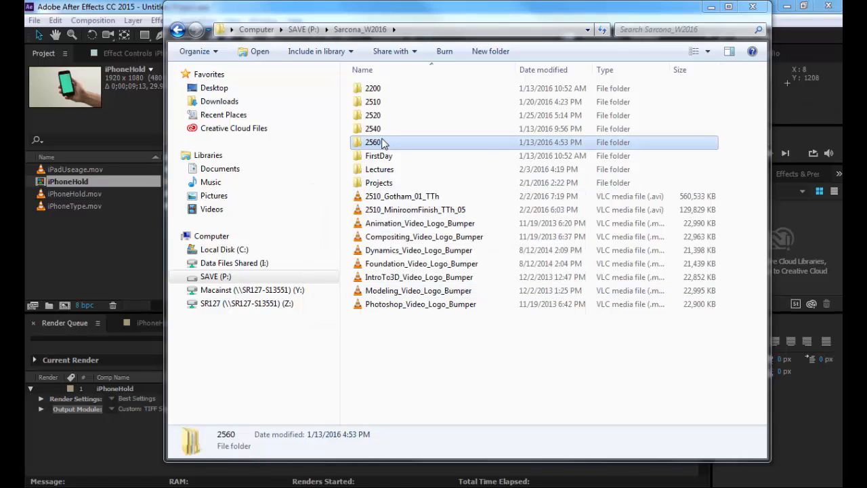
double_click(382, 142)
double_click(377, 103)
double_click(373, 102)
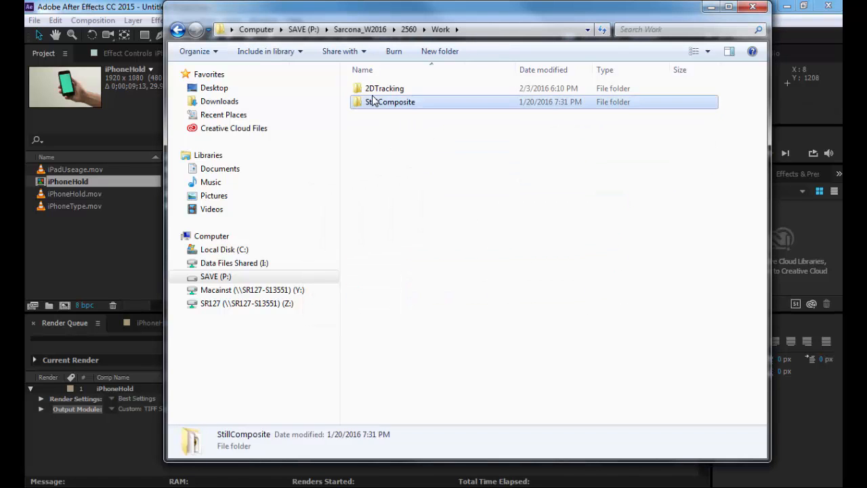
key(alt+Left)
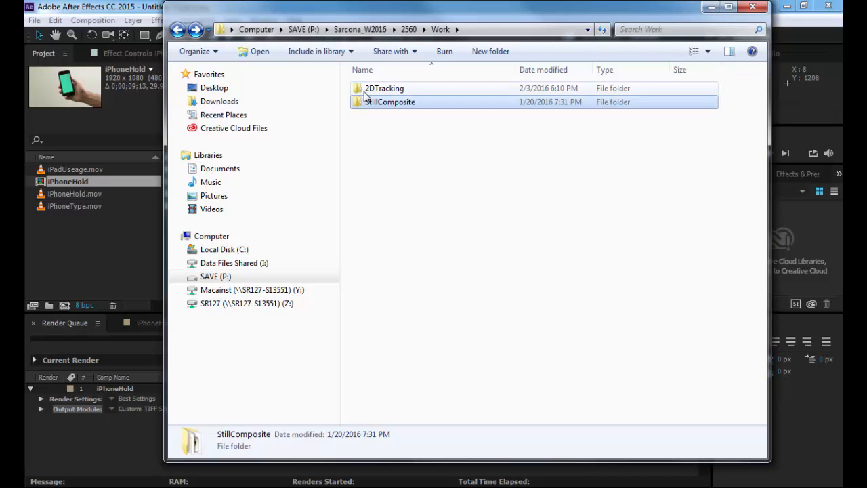
click(363, 92)
click(842, 201)
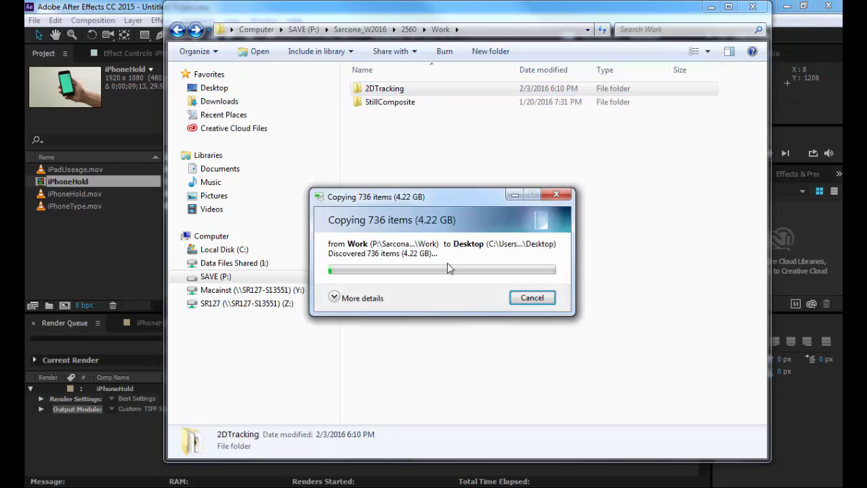
click(528, 297)
Step: Copy the iPhoneHold folder from 2DTracking/SourceFootage on the P: drive to the desktop
double_click(369, 89)
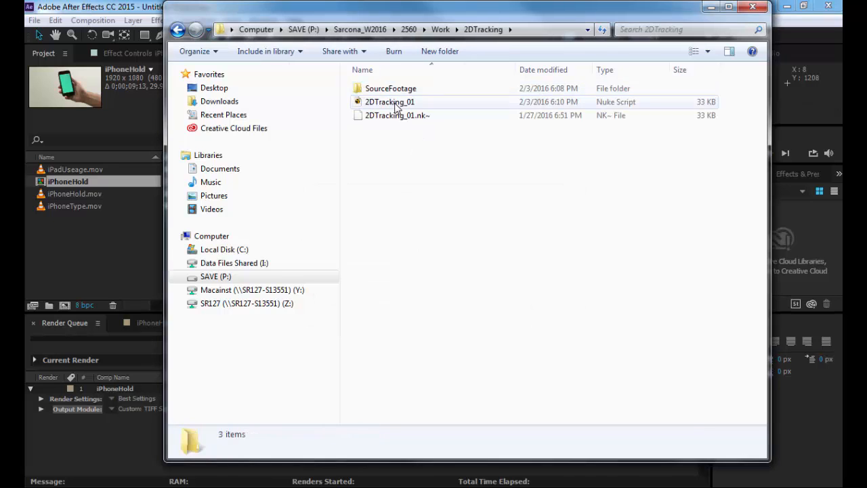
click(385, 101)
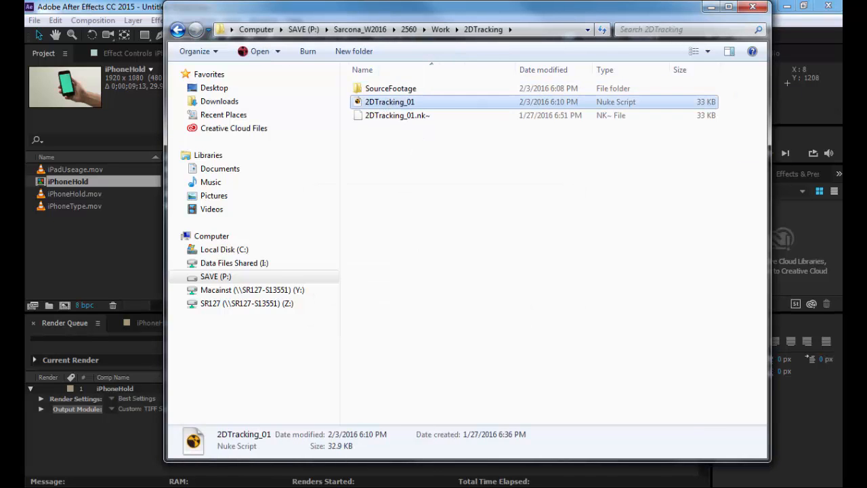
double_click(386, 88)
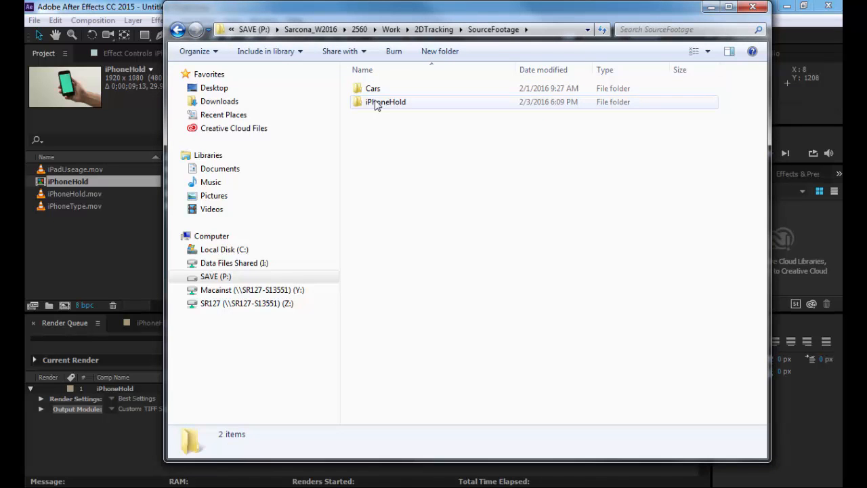
drag(377, 102, 842, 153)
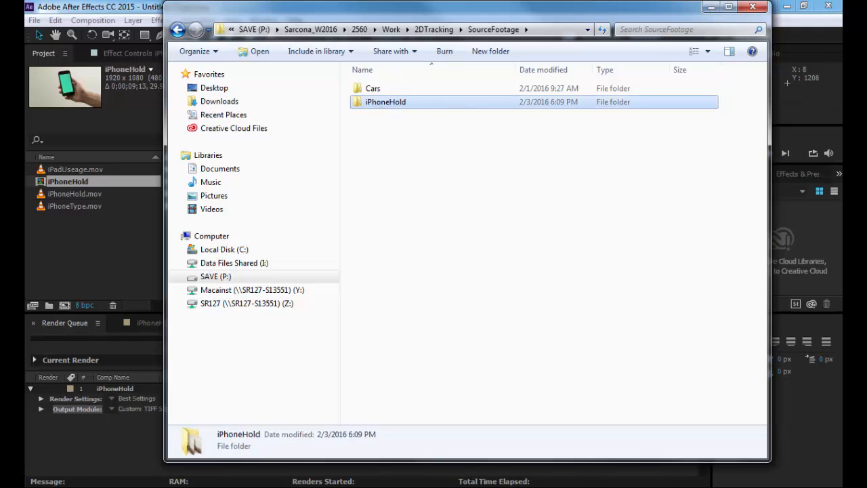
drag(842, 152, 842, 203)
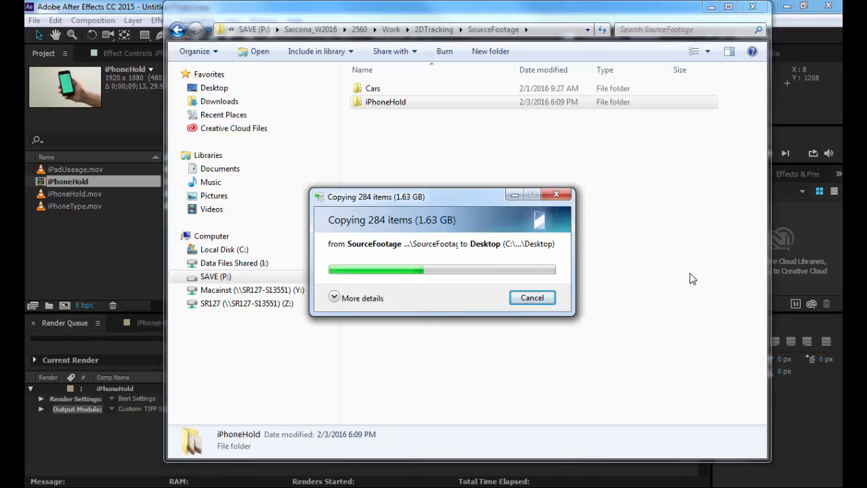
Step: Inspect the Cars TIFF sequence files in details view, then minimize the file browser
click(365, 92)
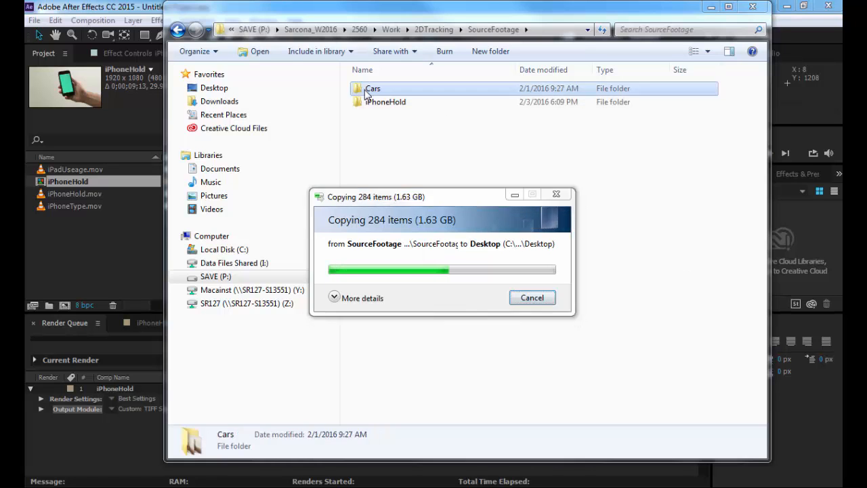
double_click(366, 92)
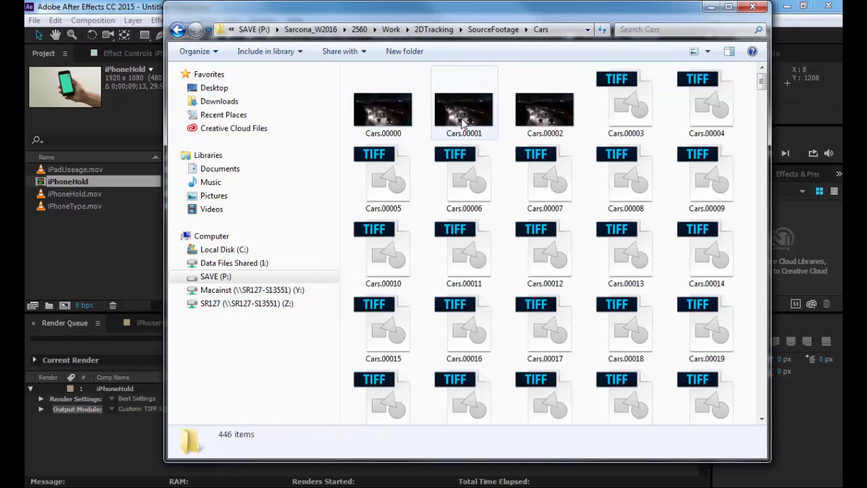
click(706, 52)
click(731, 190)
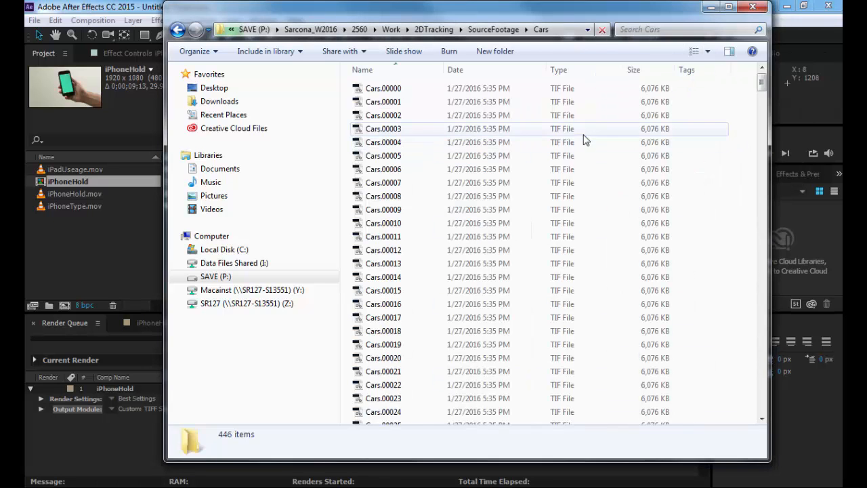
click(539, 135)
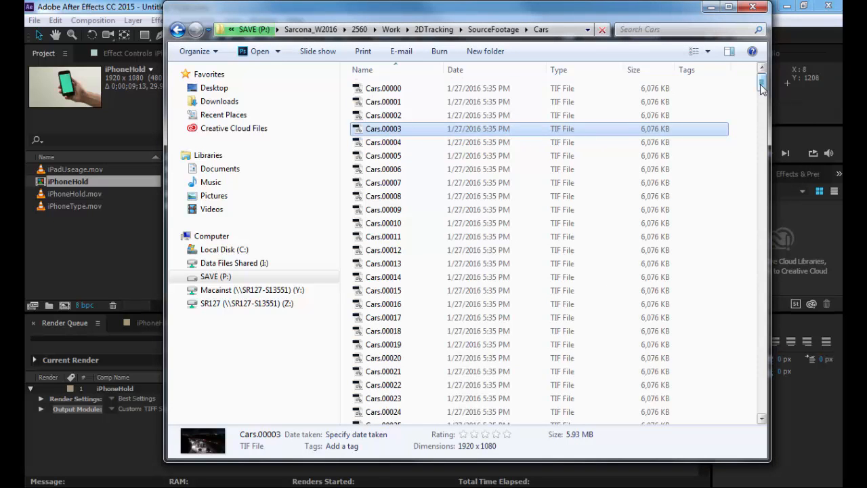
drag(762, 88, 753, 41)
click(711, 10)
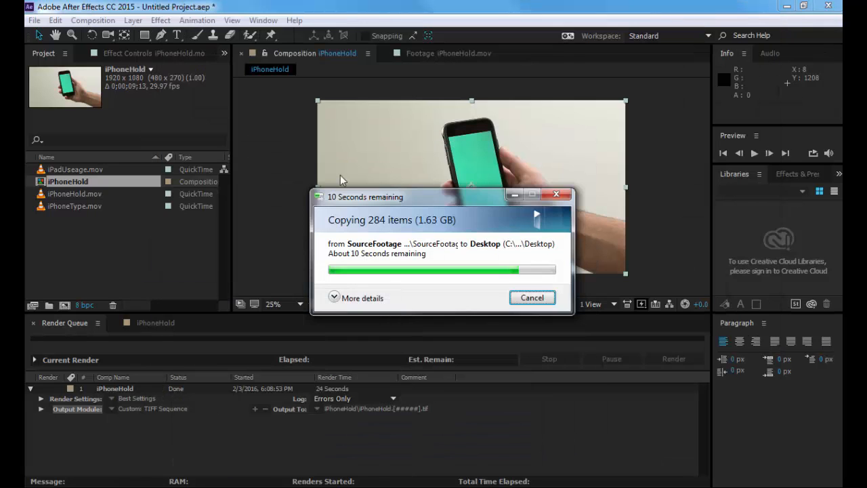
Step: Launch NukeX from the Start menu search
key(super)
text(nuke)
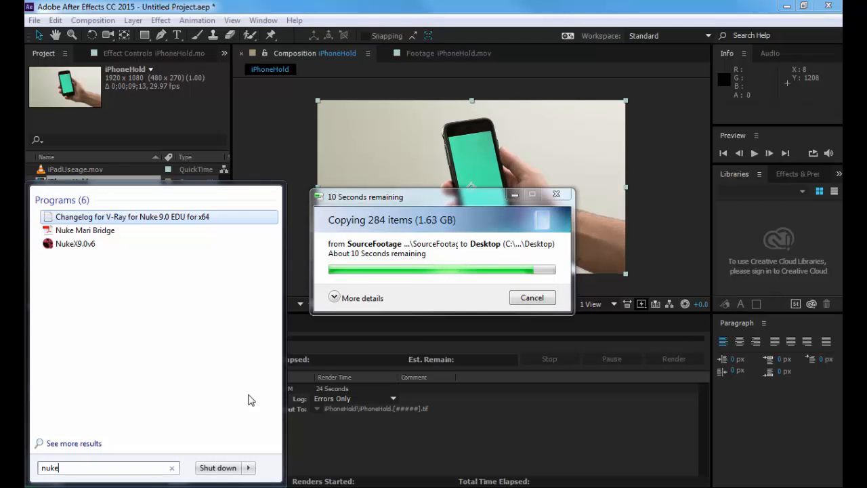
text(x)
key(Return)
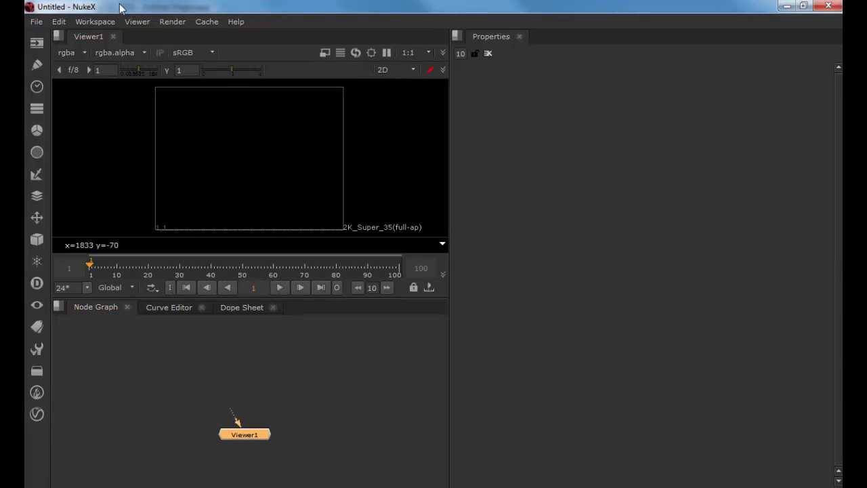
Step: Open the 2DTracking_01.nk script from the Desktop folder
click(34, 22)
click(40, 49)
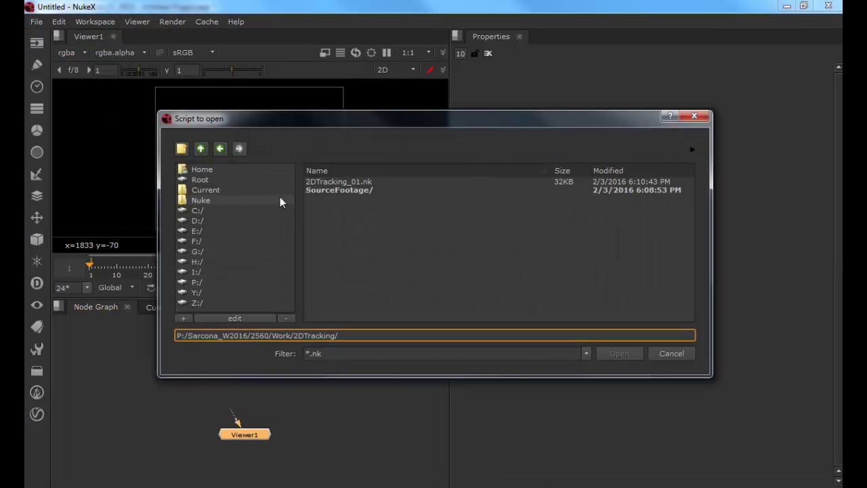
click(207, 170)
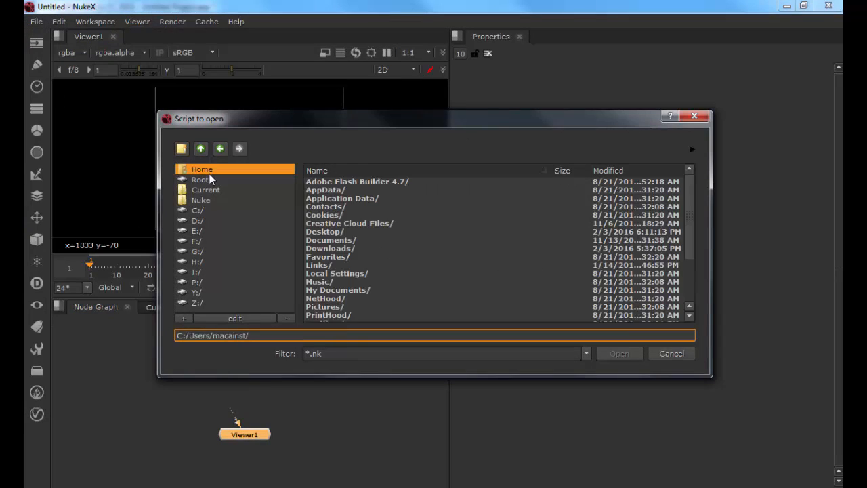
double_click(324, 232)
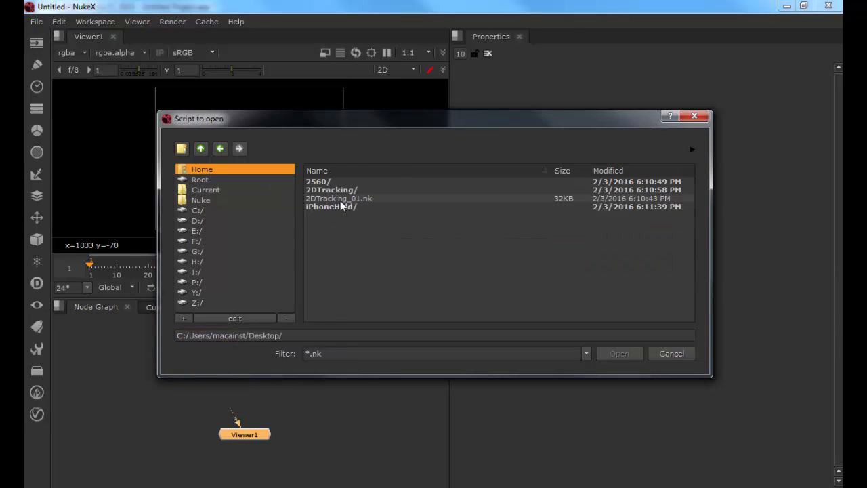
double_click(341, 205)
Step: Set the project directory in the project settings to the Desktop folder C:/Users/macainst/Desktop/
drag(123, 373, 285, 366)
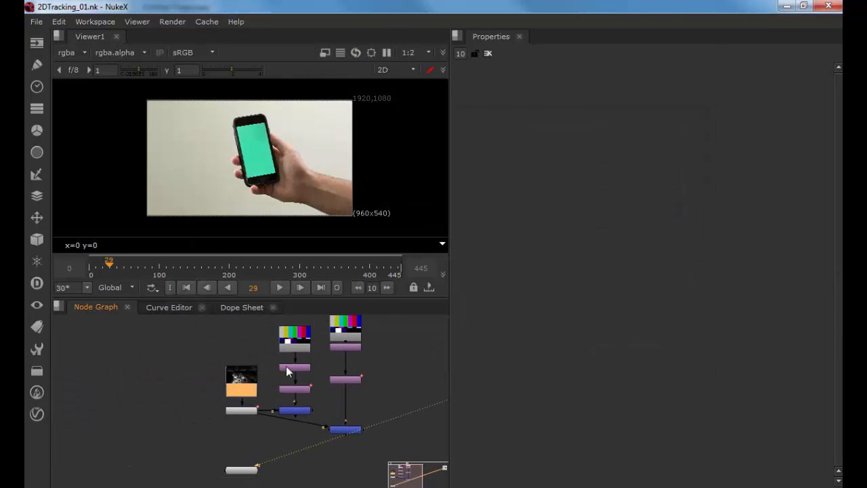
double_click(240, 382)
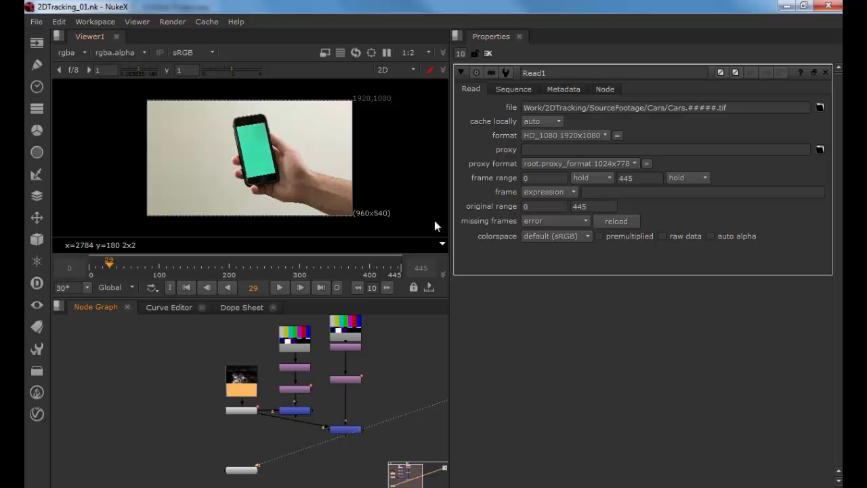
click(416, 347)
key(s)
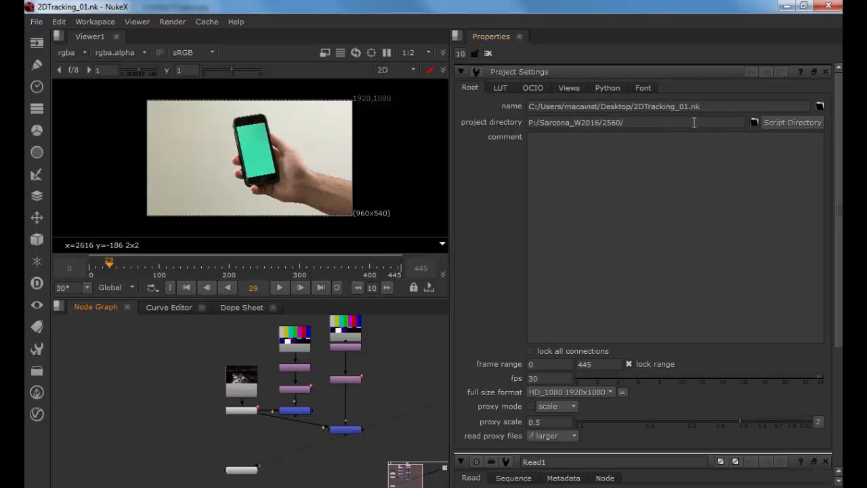
click(819, 106)
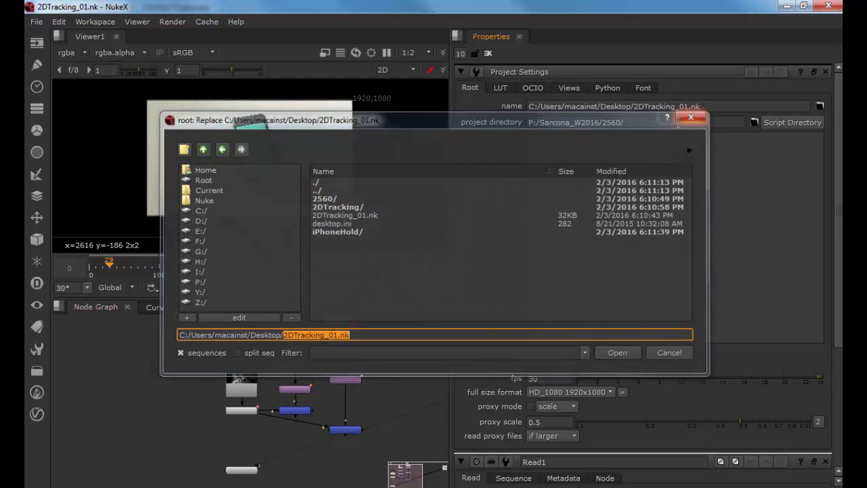
key(Escape)
click(756, 123)
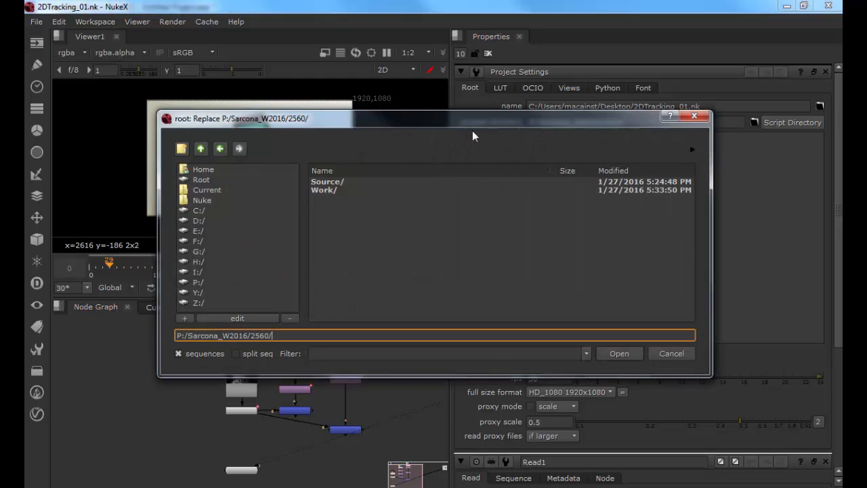
click(204, 171)
double_click(323, 231)
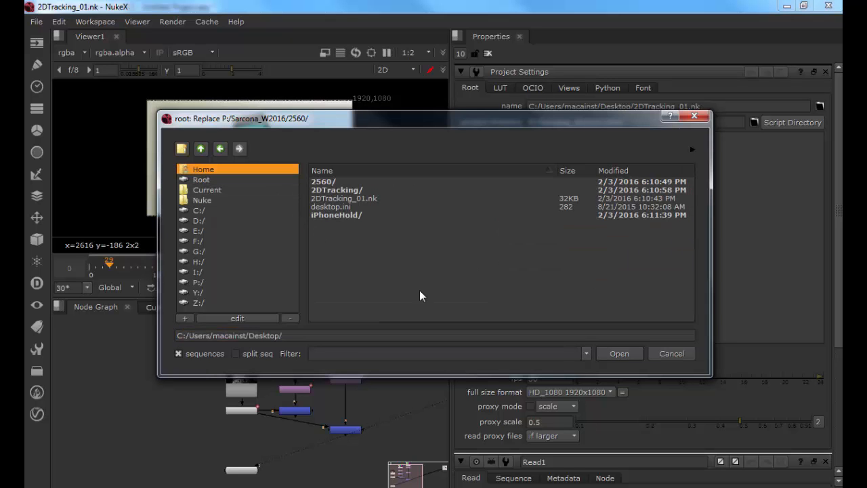
click(612, 353)
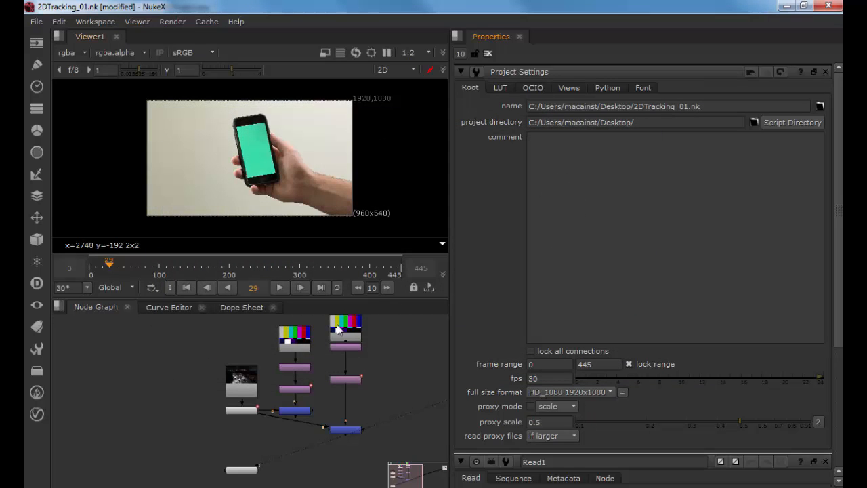
Step: Reload the Read1 node and display it in the viewer
drag(210, 390, 211, 373)
double_click(242, 369)
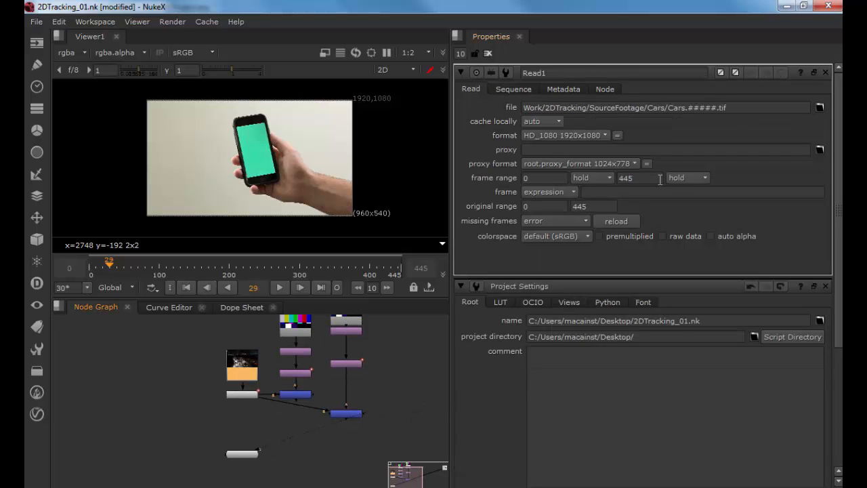
click(618, 221)
key(1)
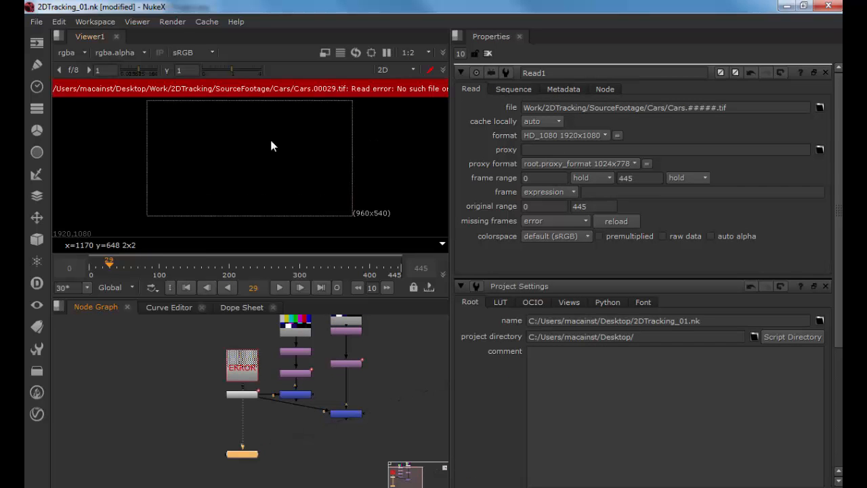
Step: Create a new folder named work on the Desktop
double_click(539, 107)
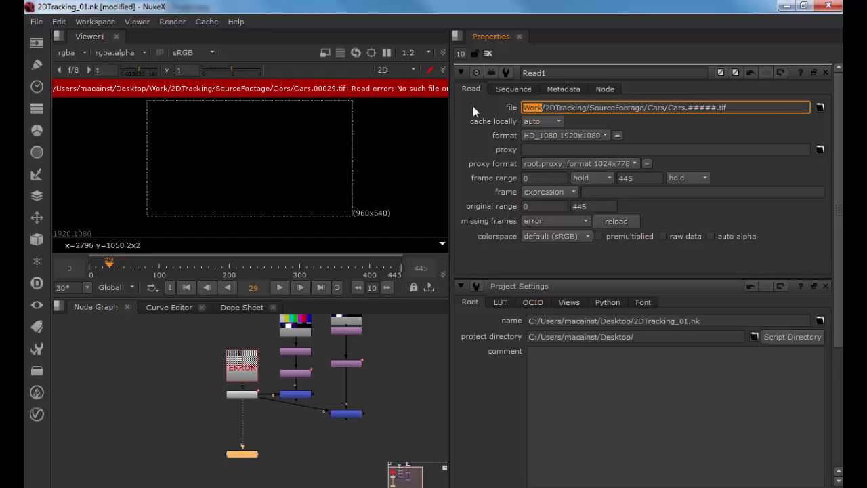
key(alt+Tab)
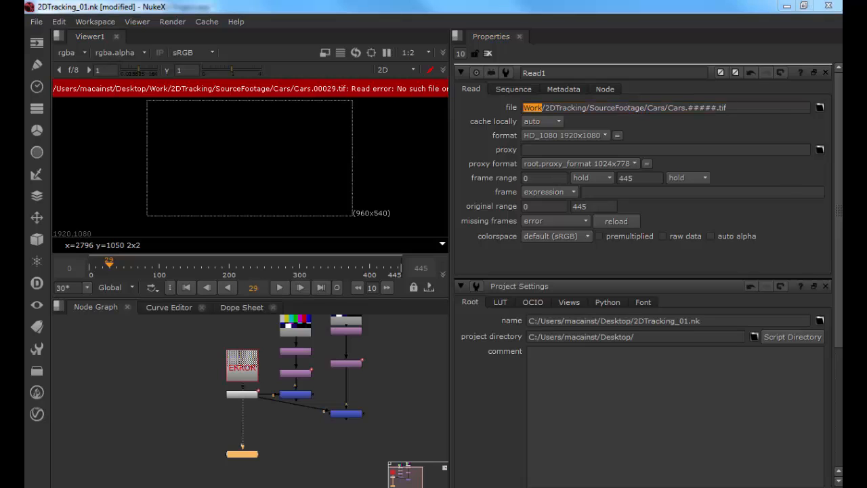
click(231, 105)
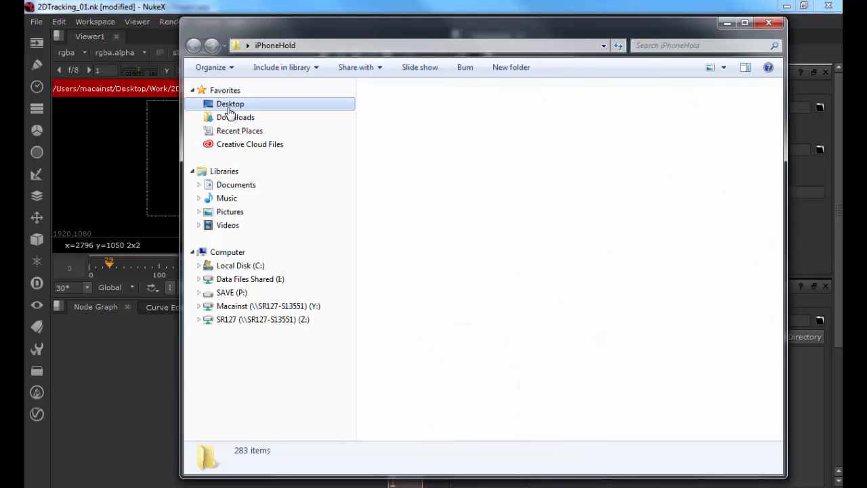
right_click(480, 291)
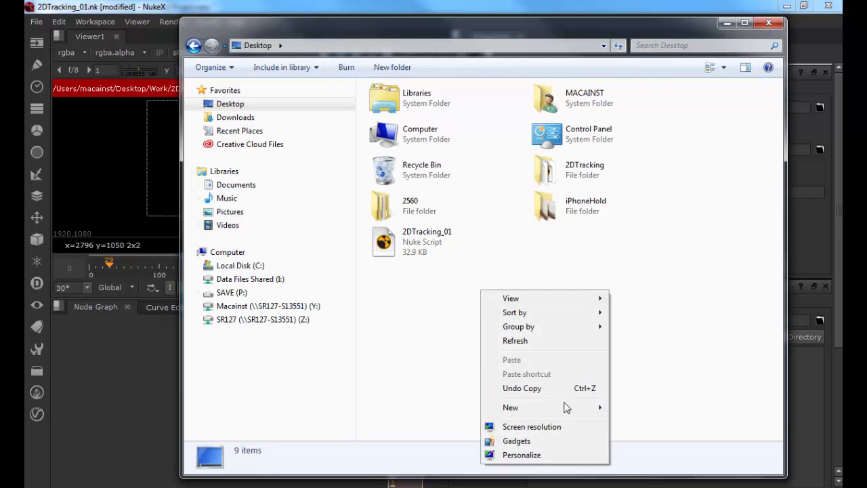
mouse_move(565, 407)
click(653, 233)
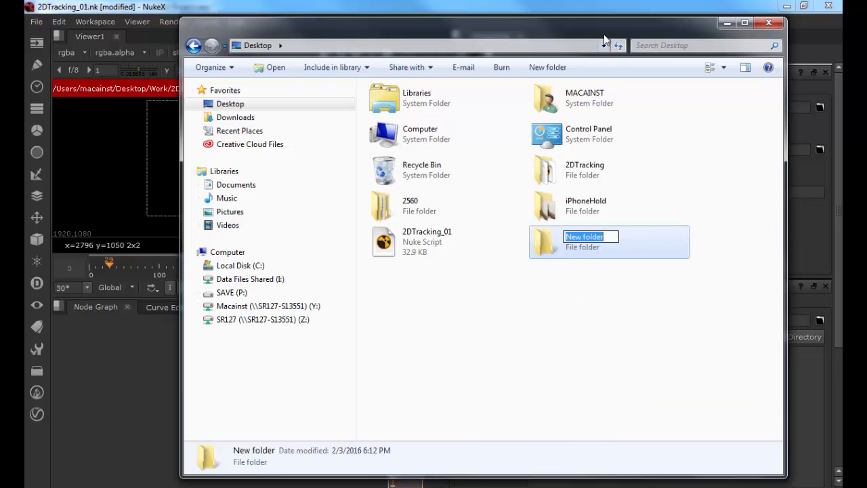
drag(601, 27, 413, 198)
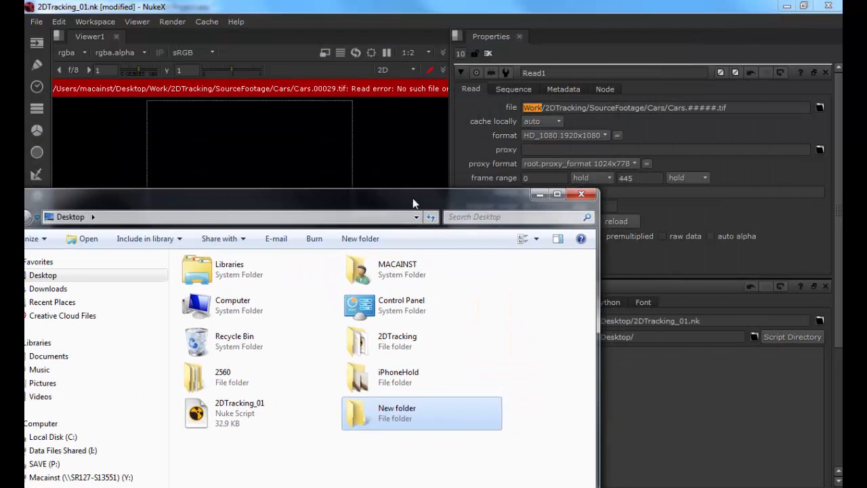
click(397, 411)
text(work)
key(Return)
Step: Inside the work folder, create a subfolder named 2dtracking
double_click(397, 411)
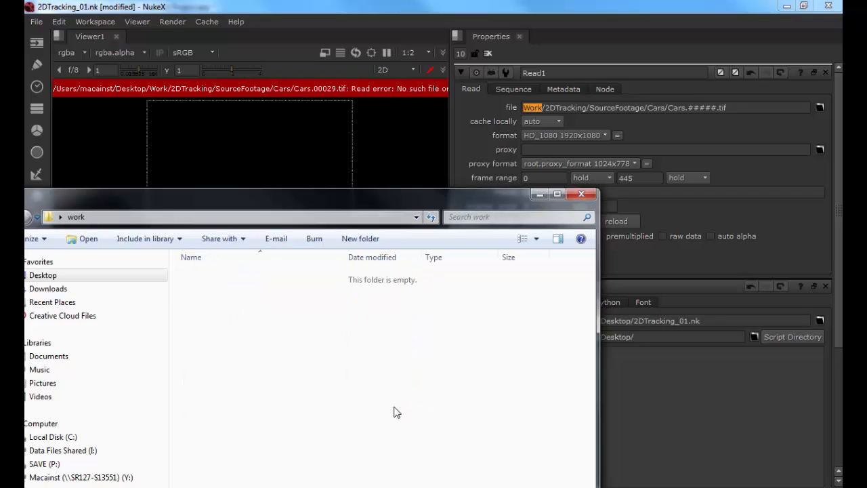
click(225, 239)
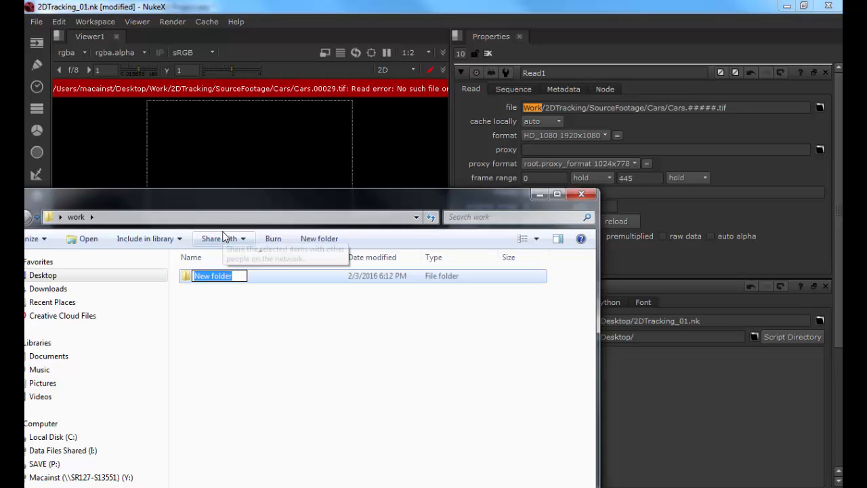
text(2dt)
text(racking)
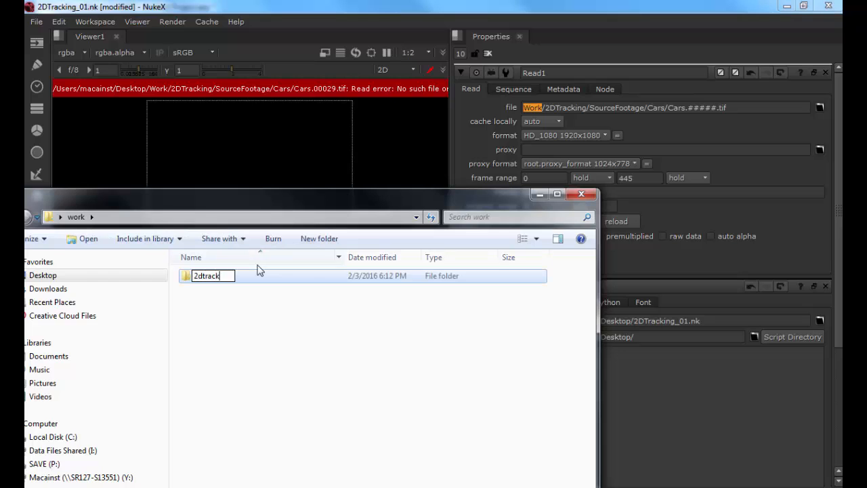
key(Return)
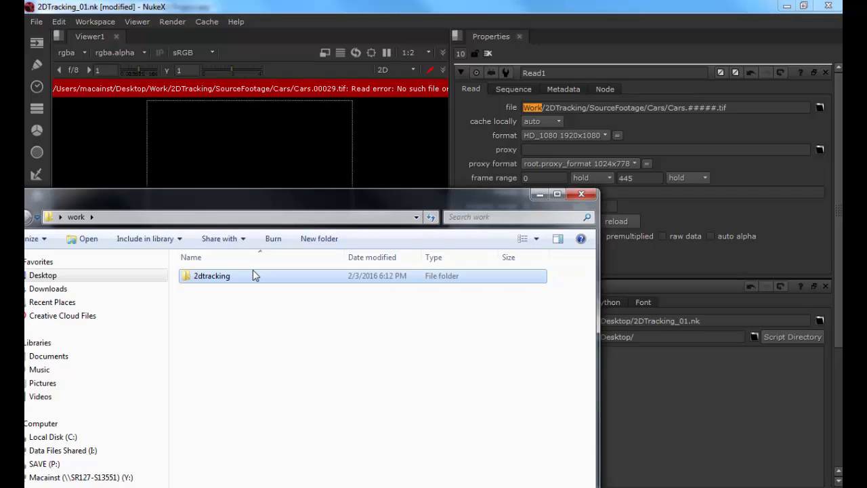
Step: Inside 2dtracking, create a subfolder named sourcefootage and open it
double_click(286, 275)
click(233, 239)
text(sour)
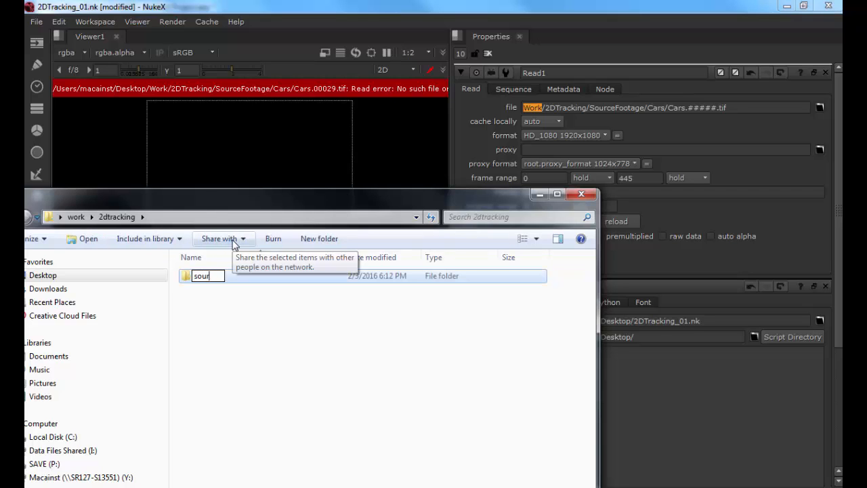
text(cefootage)
key(Return)
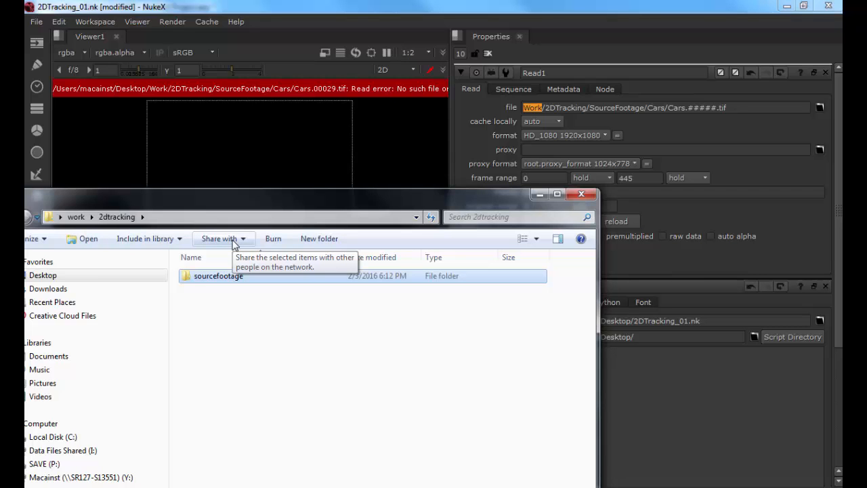
double_click(223, 277)
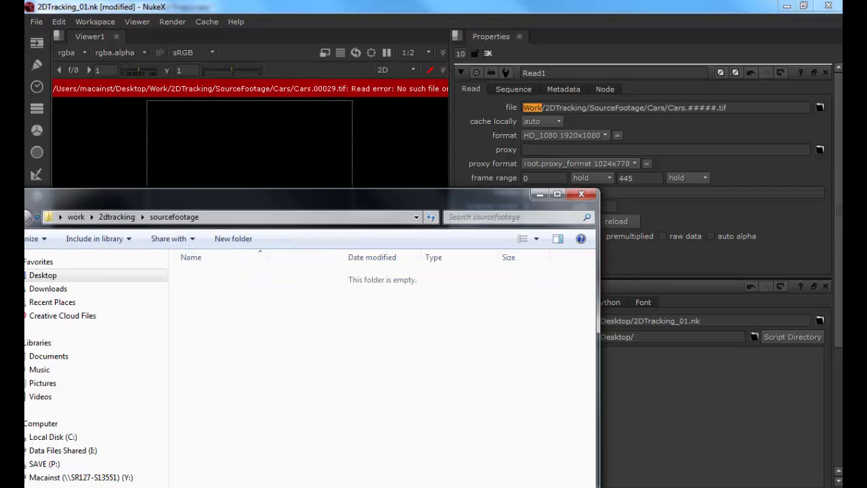
Step: Display the iPhone footage Read2 node in the viewer
drag(598, 275, 340, 347)
click(385, 8)
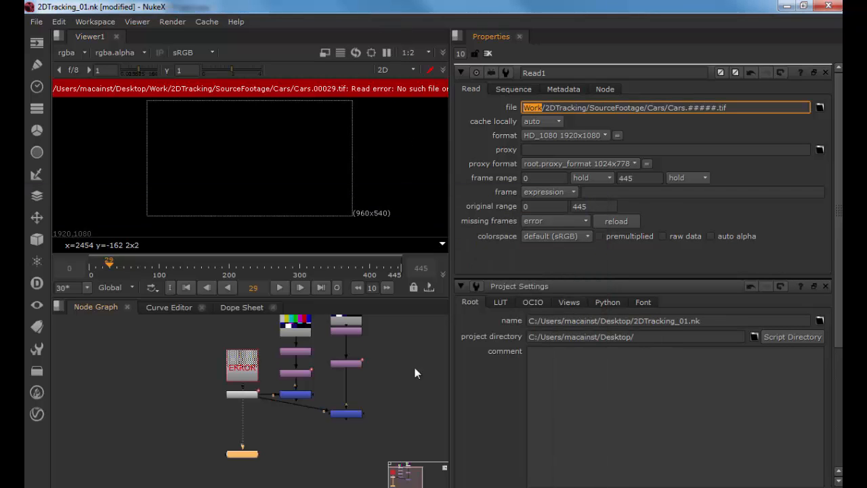
click(386, 373)
drag(386, 373, 214, 401)
drag(434, 374, 346, 373)
click(347, 374)
key(1)
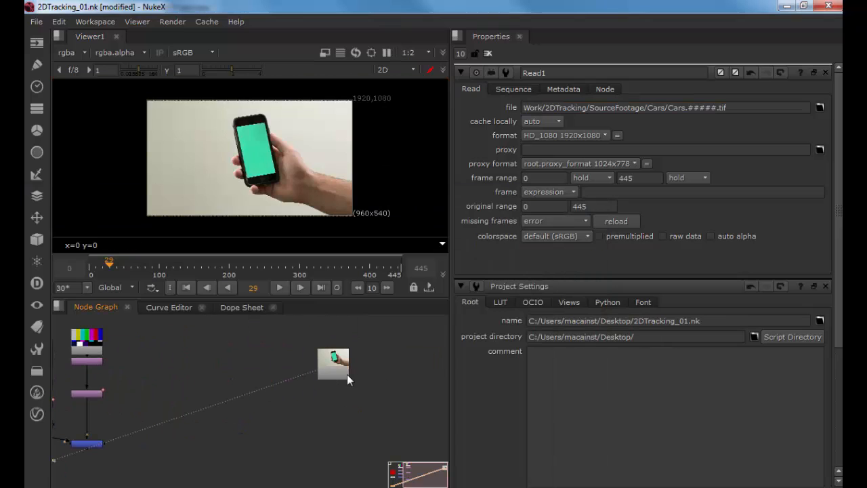
Step: Make Read2's file path relative as Work/2DTracking/SourceFootage/iPhoneHold/iPhoneHold.#####.tif
double_click(342, 362)
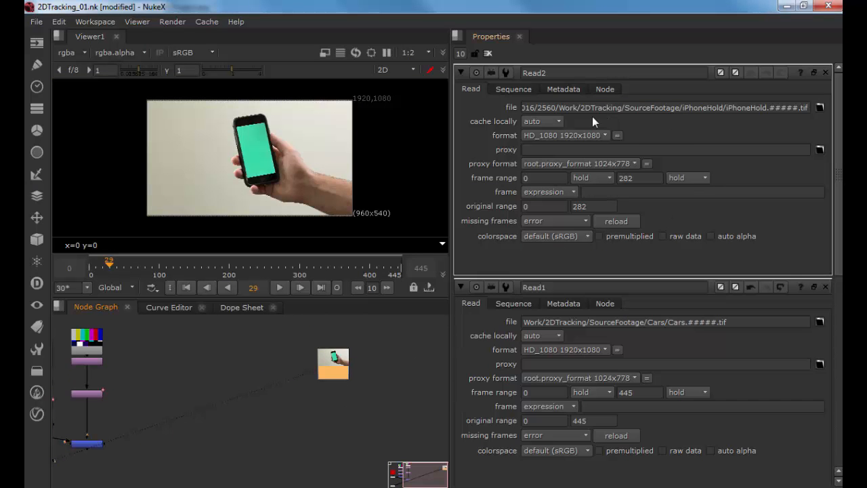
drag(556, 108, 288, 107)
key(Delete)
key(Delete)
key(Delete)
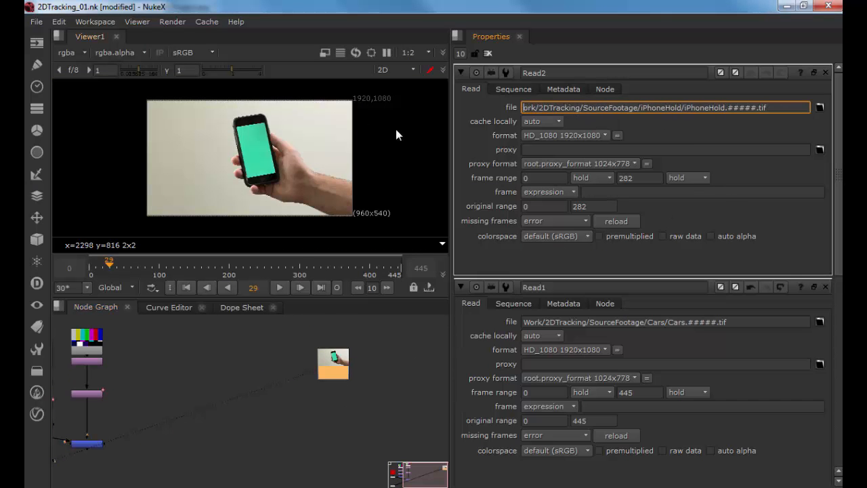
key(Return)
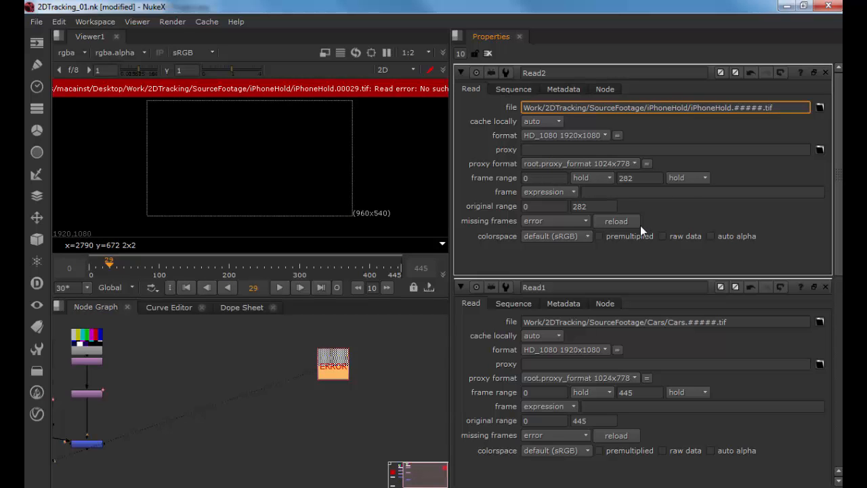
Step: Copy the iPhoneHold footage folder into the sourcefootage folder and reload the Read2 node
key(alt+Tab)
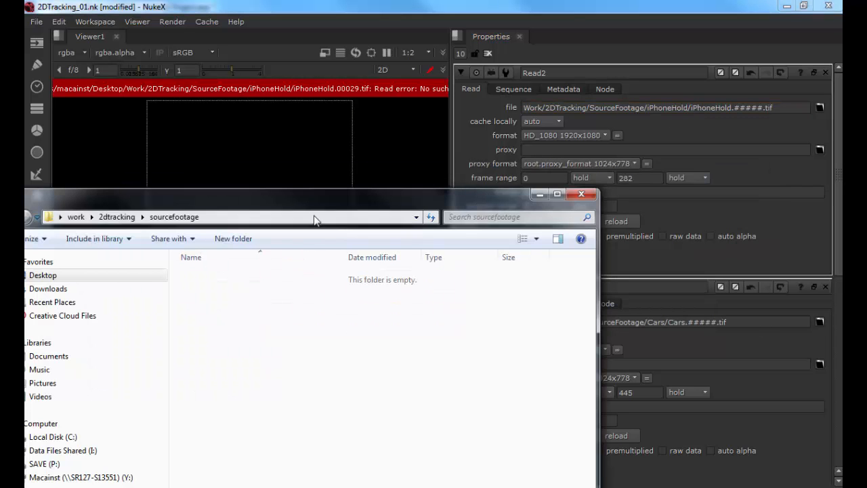
drag(434, 308, 305, 332)
drag(249, 202, 402, 201)
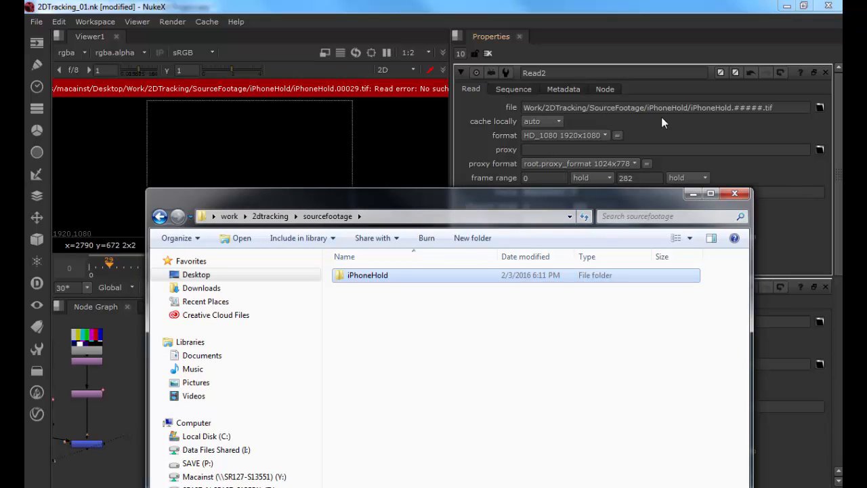
click(590, 110)
click(618, 221)
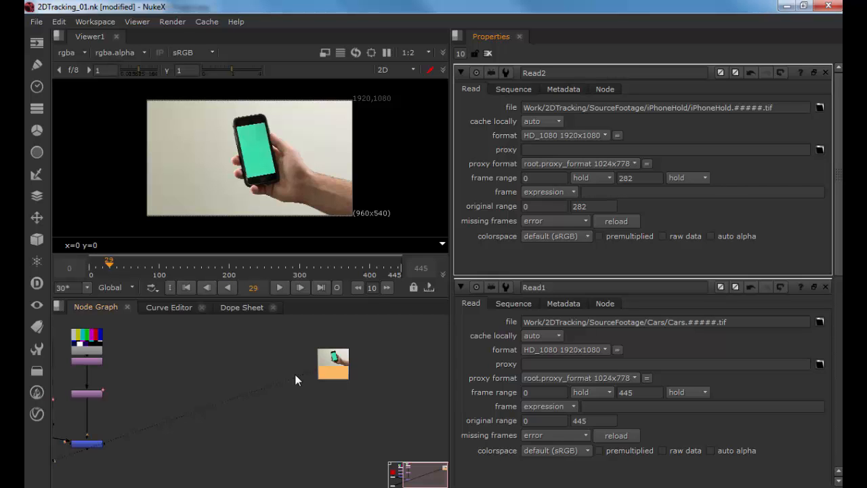
Step: Set the project directory in the project settings to P:/Sarcona_W2016/2560/ using the file browser
click(214, 368)
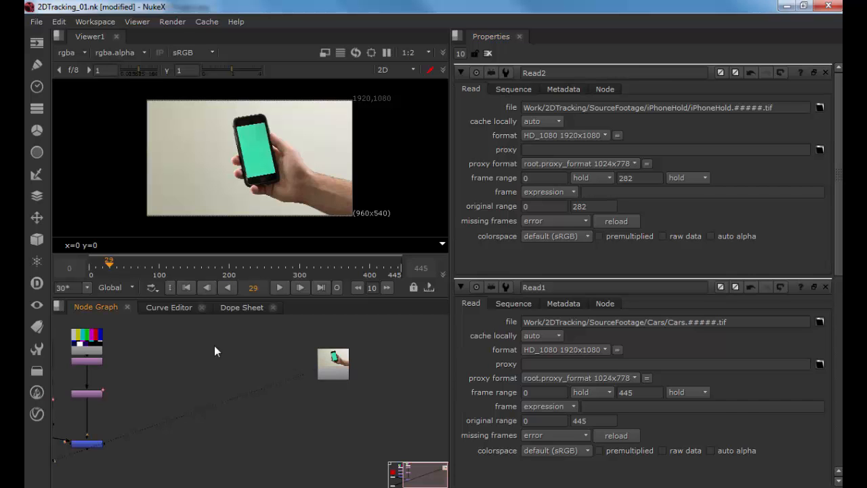
key(s)
click(754, 122)
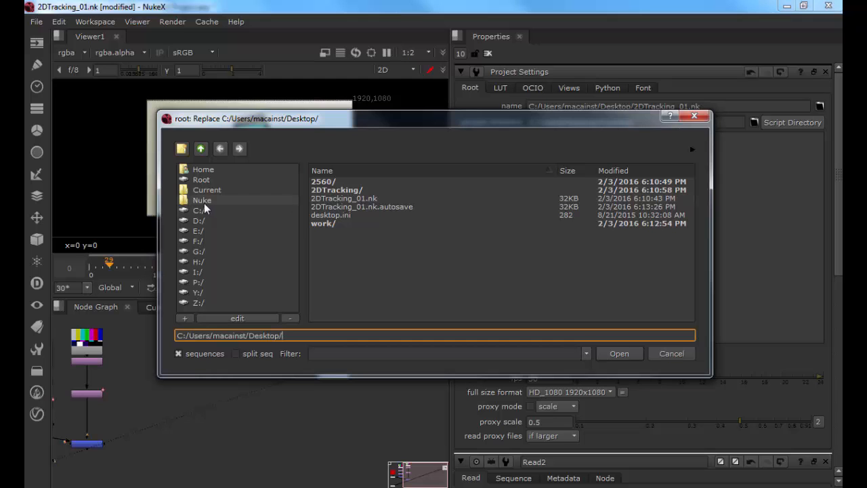
click(201, 281)
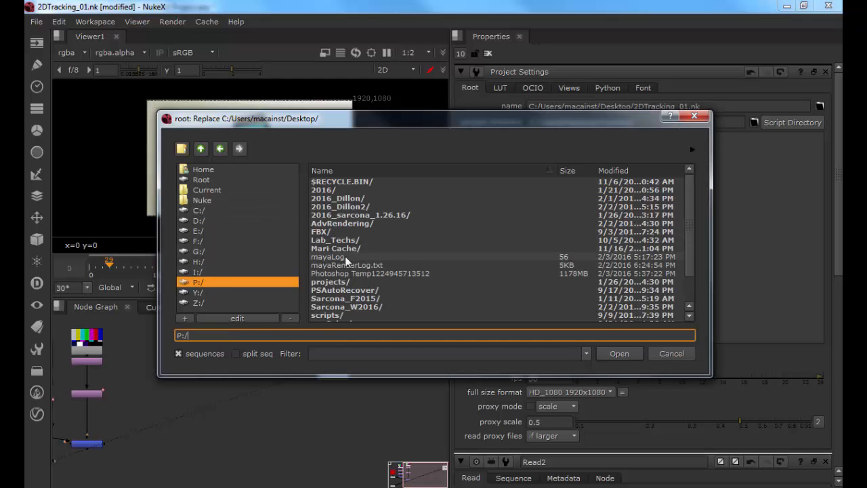
scroll(342, 264, down, 2)
double_click(345, 274)
double_click(336, 223)
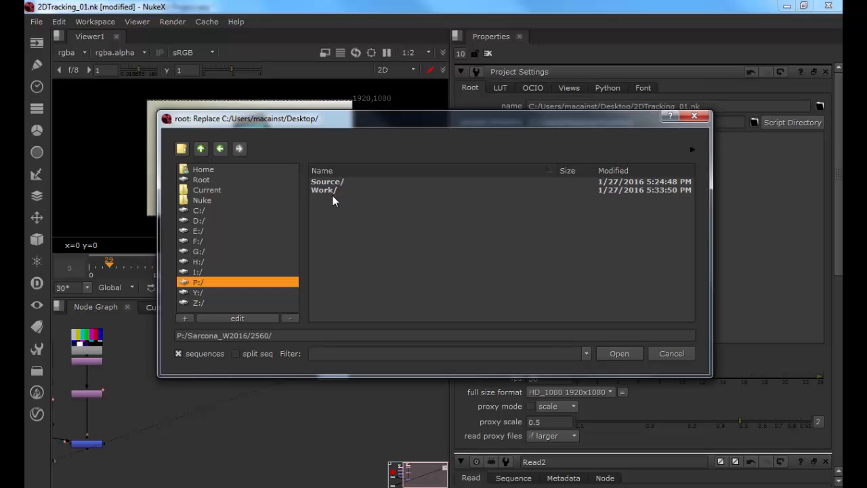
double_click(332, 191)
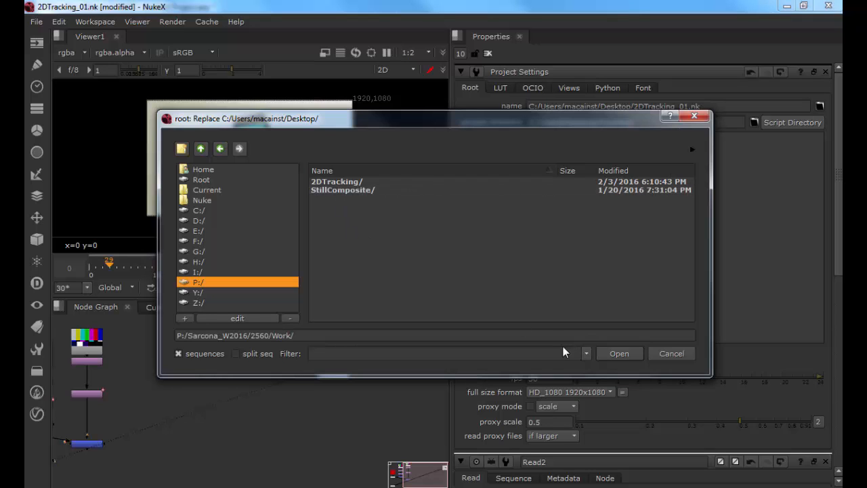
click(217, 149)
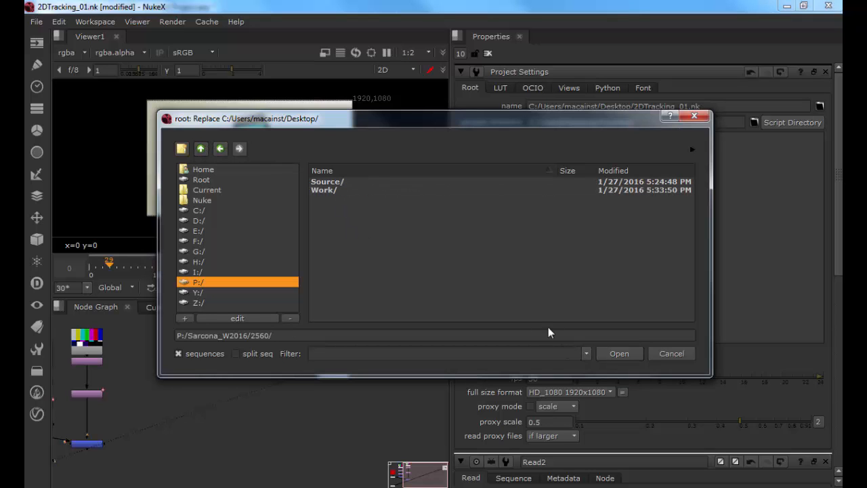
click(616, 353)
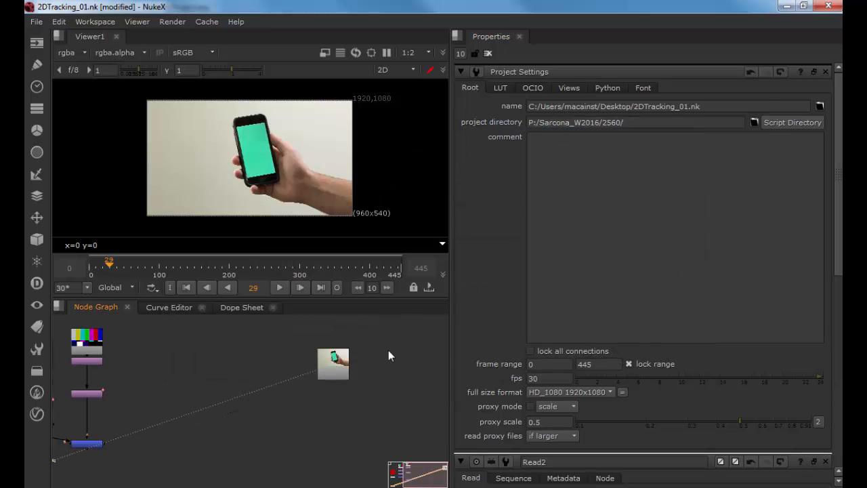
Step: Open the Read2 and Read1 properties and display Read2 in the viewer
double_click(333, 354)
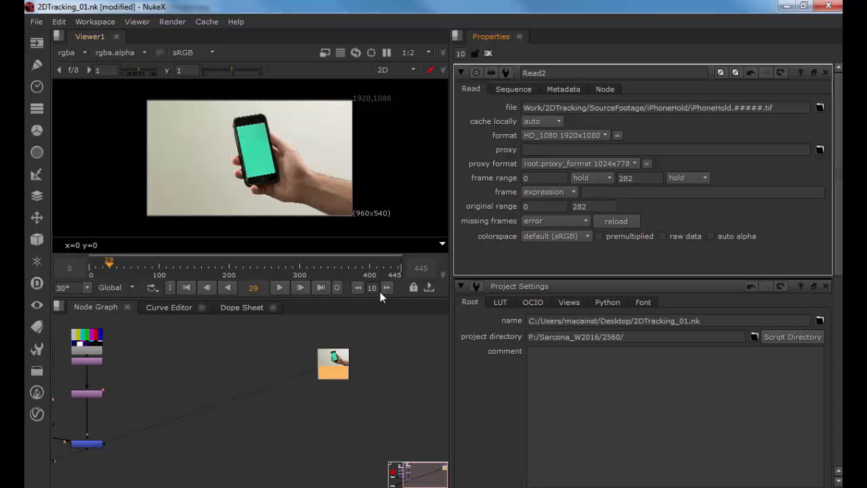
drag(183, 366, 239, 355)
double_click(156, 360)
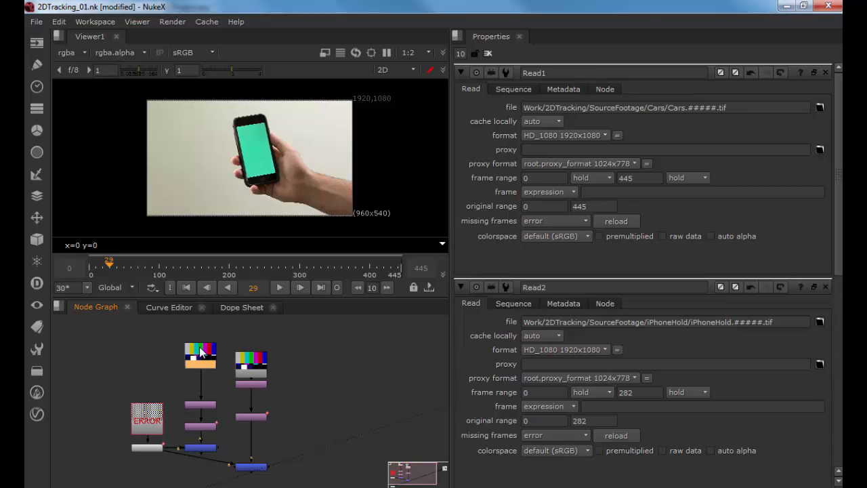
drag(293, 432, 314, 378)
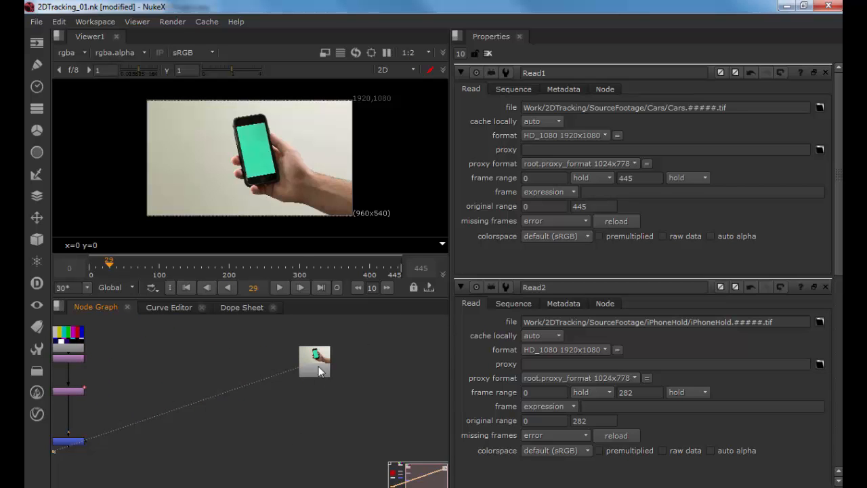
key(1)
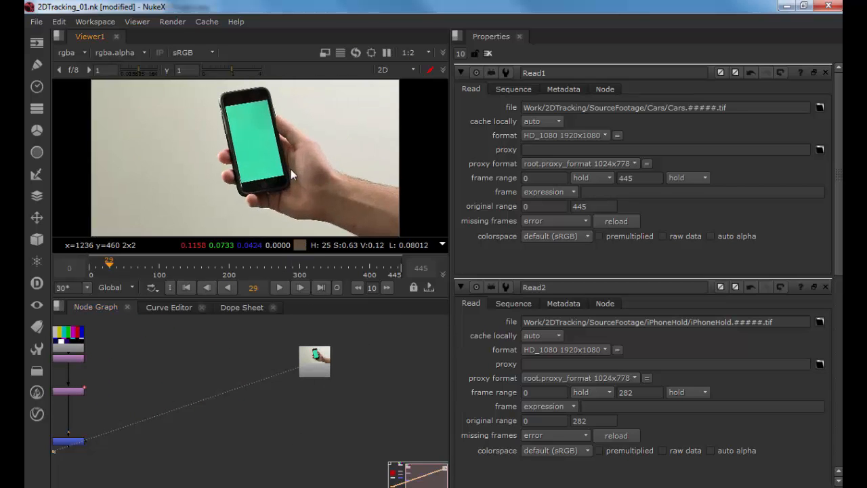
Step: Close the properties panels and enlarge the viewer pane
click(488, 54)
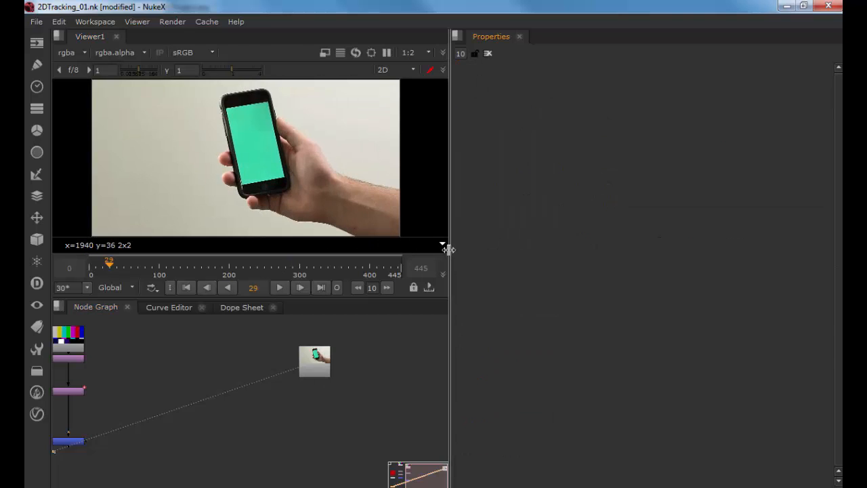
drag(446, 246, 574, 253)
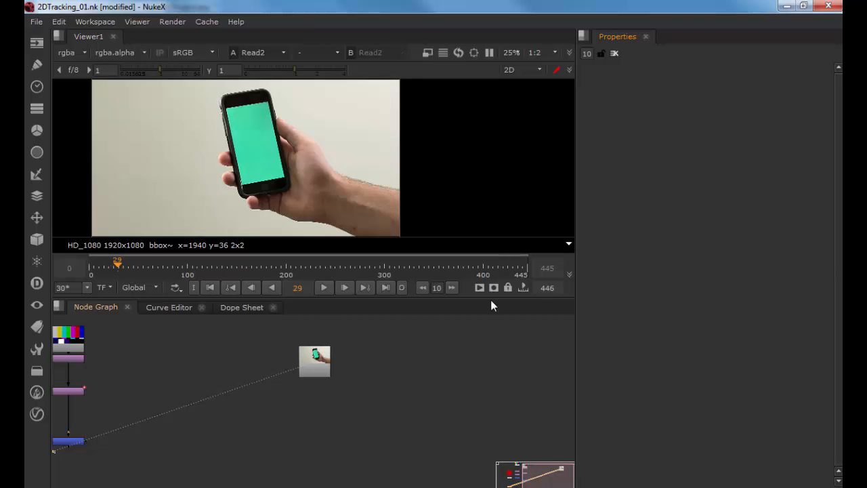
drag(491, 300, 487, 378)
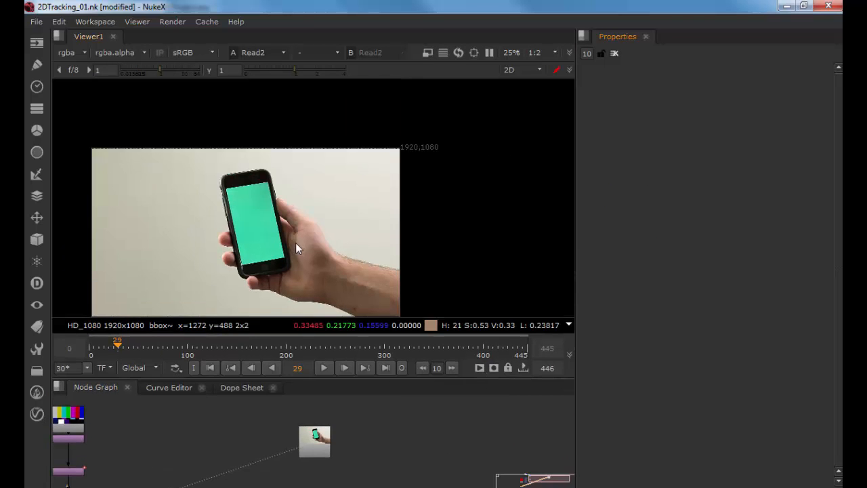
Step: Create a Tracker node on the phone footage
drag(295, 243, 339, 197)
scroll(340, 200, up, 5)
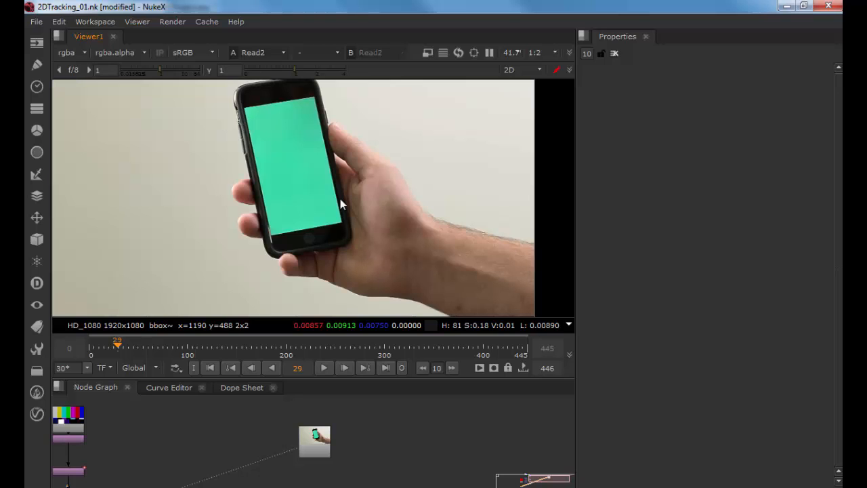
key(Tab)
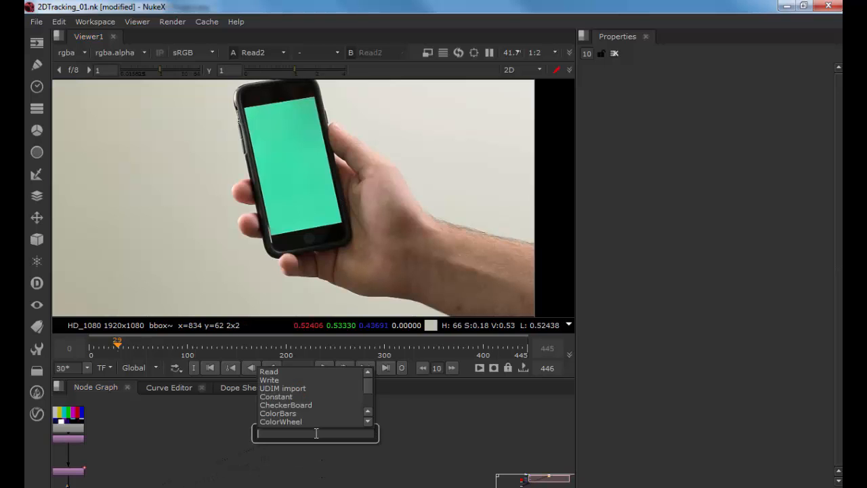
text(trac)
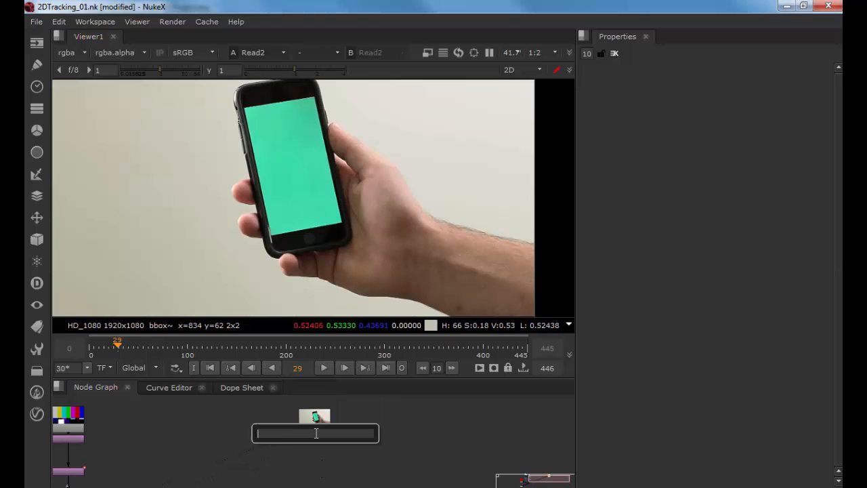
text(ker)
key(Return)
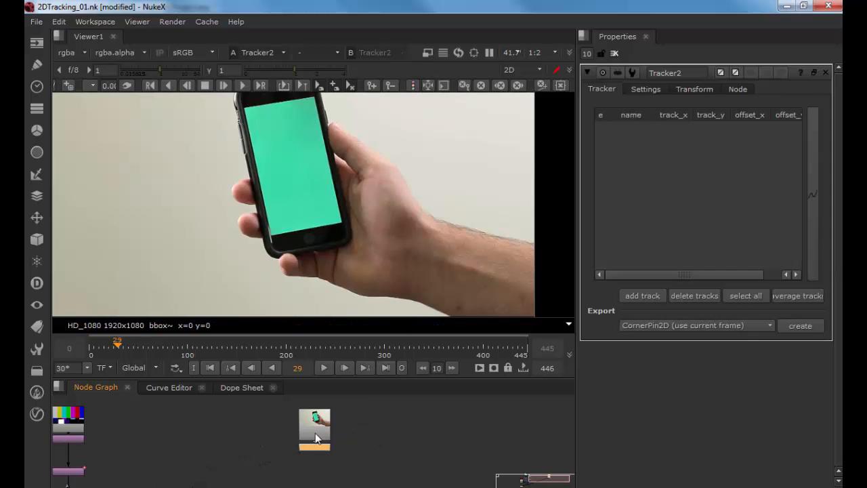
Step: Add two tracks and place them on the lower-left and lower-right corners of the phone screen
scroll(352, 209, up, 2)
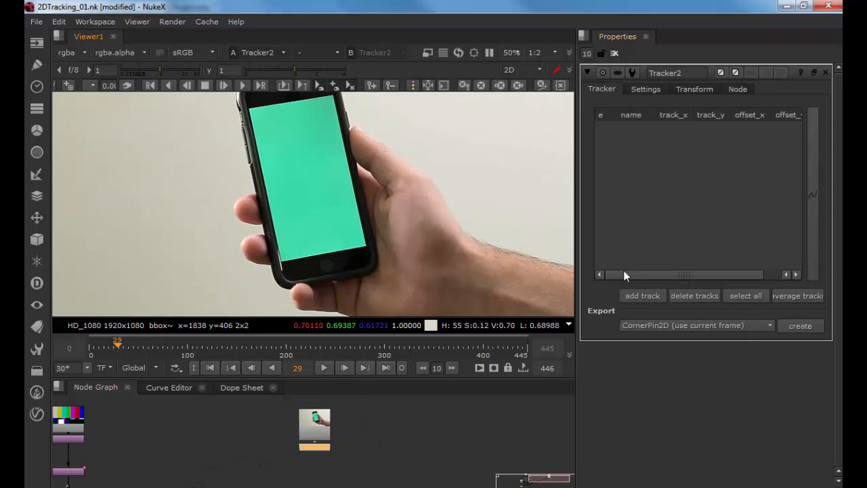
click(647, 297)
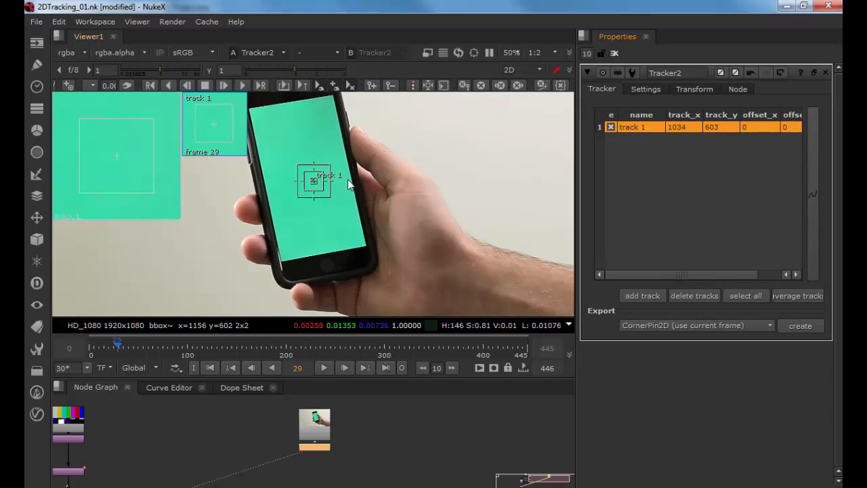
drag(312, 183, 279, 265)
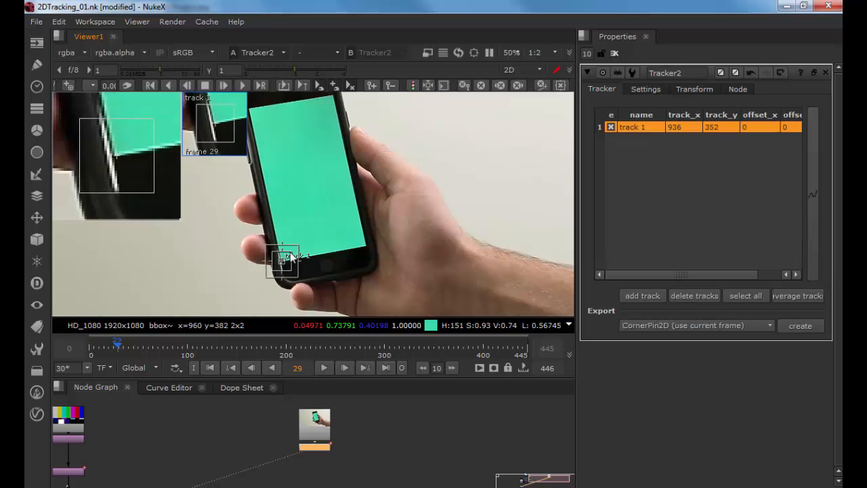
click(657, 295)
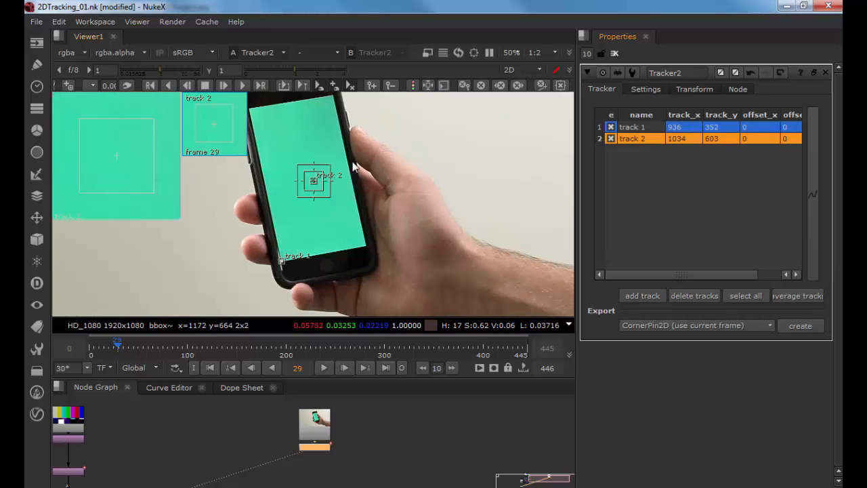
drag(313, 180, 367, 249)
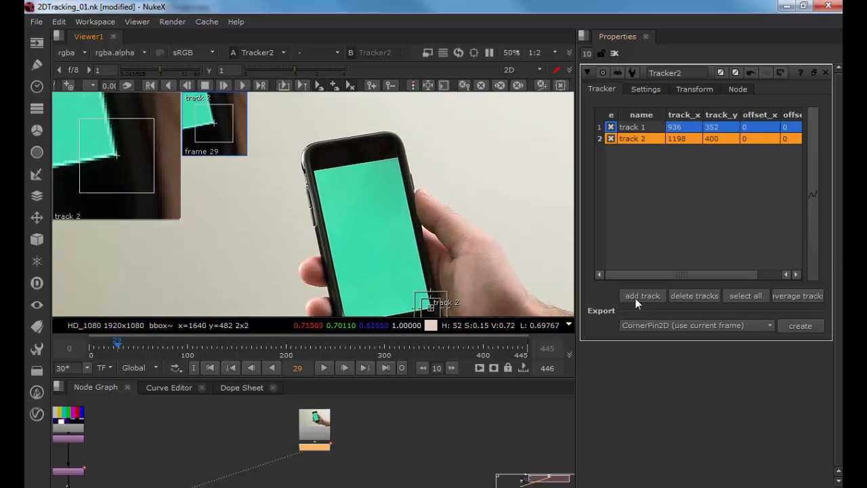
Step: Add two more tracks and place them on the upper-right and upper-left corners of the phone screen
click(636, 298)
drag(331, 192, 398, 160)
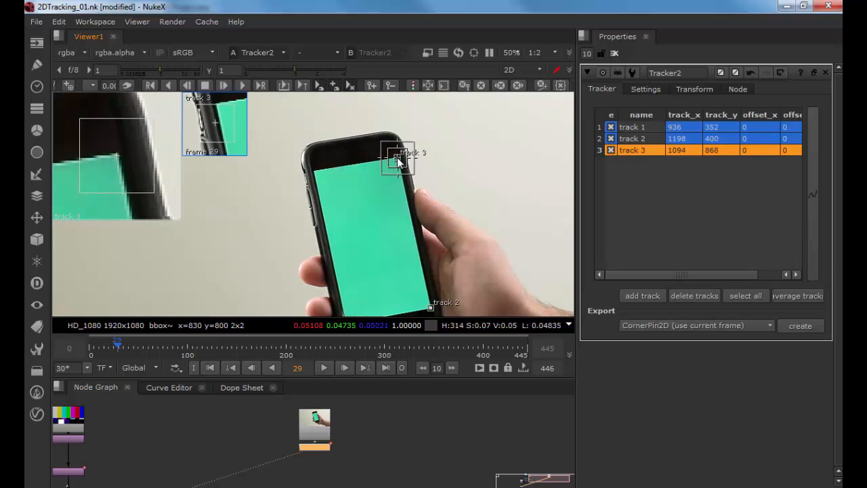
click(640, 296)
drag(321, 178, 318, 176)
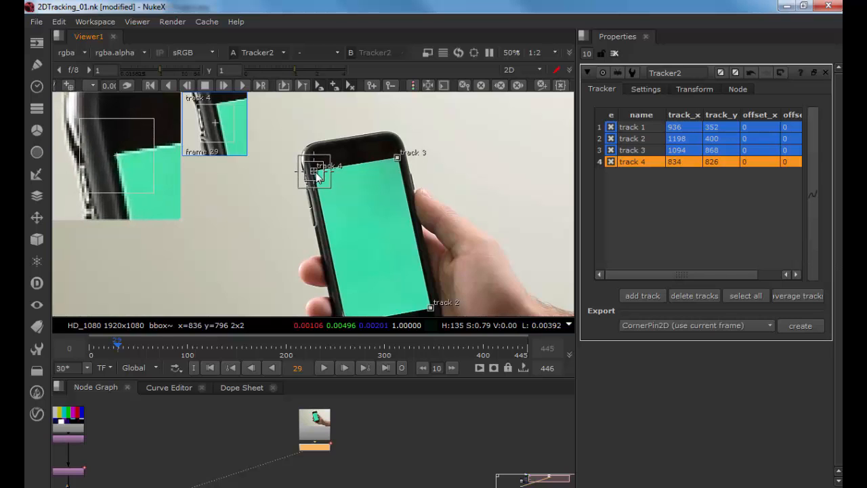
drag(380, 212, 360, 178)
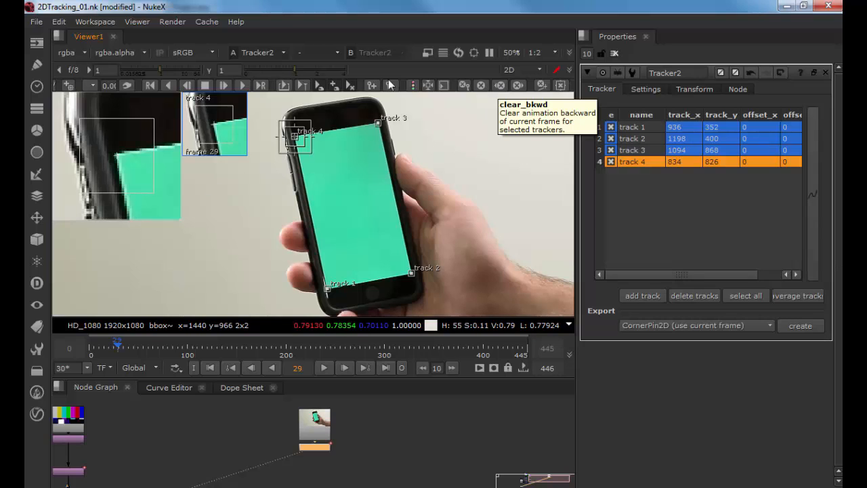
Step: Track track 4 backward from frame 29 to the start, then forward from frame 29 to the end
click(173, 85)
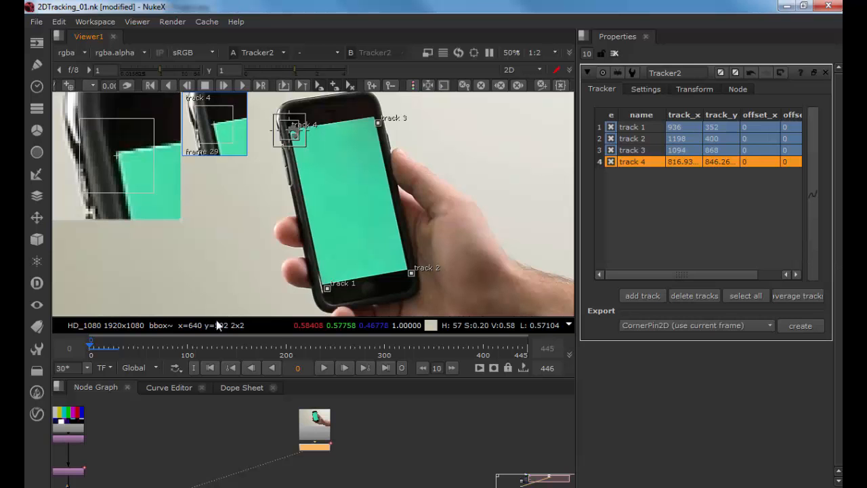
click(117, 349)
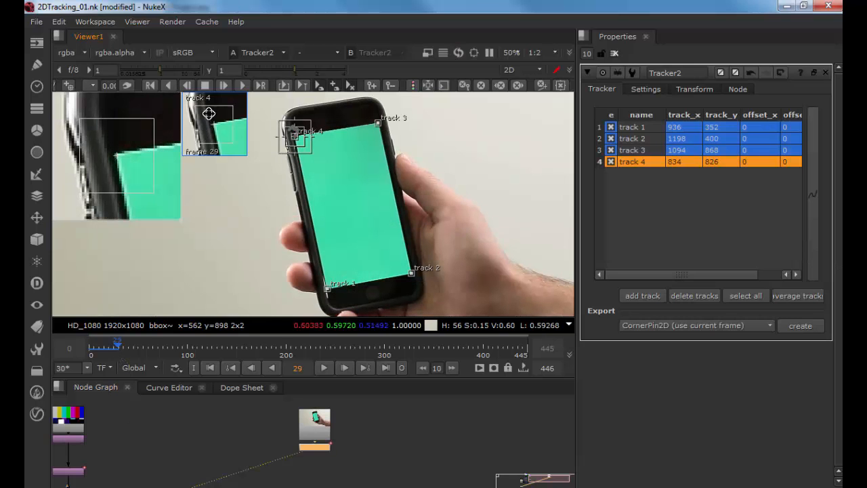
click(242, 85)
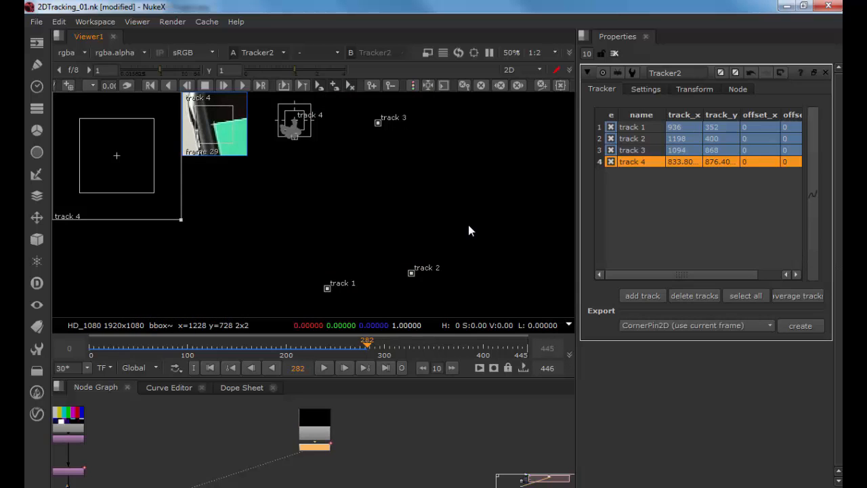
Step: Select tracks 1 to 3 and track them forward from frame 0 through the clip
click(460, 171)
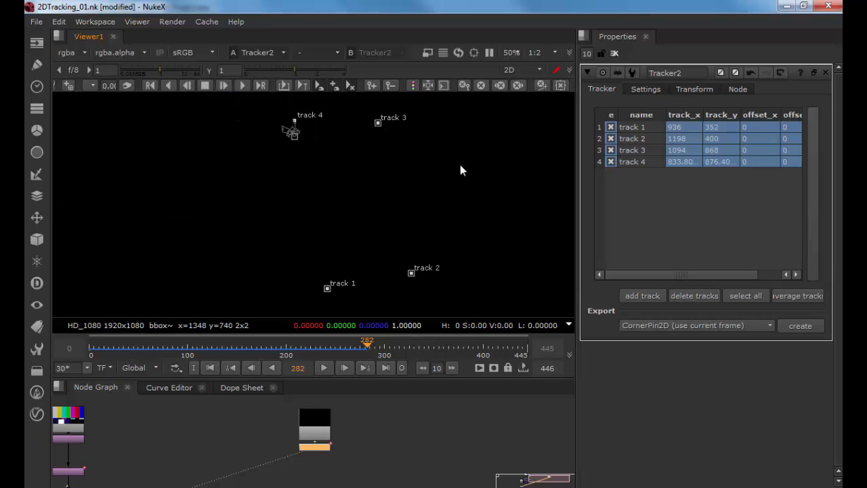
click(378, 124)
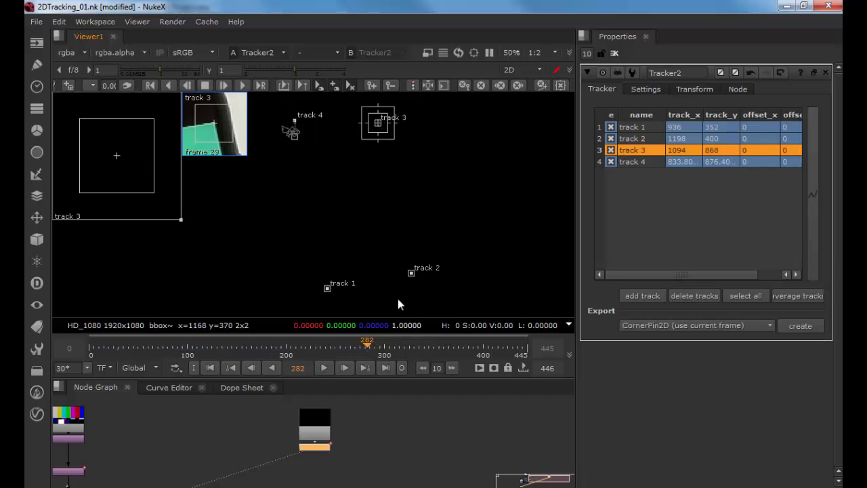
drag(289, 347, 190, 344)
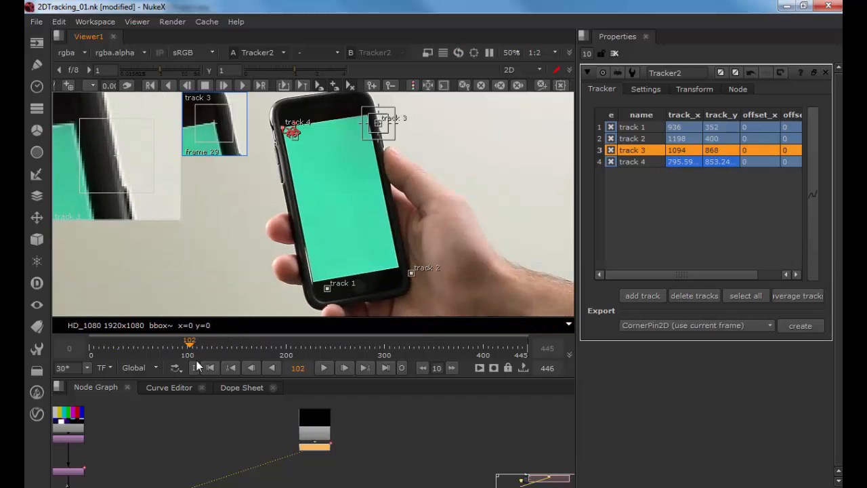
click(203, 367)
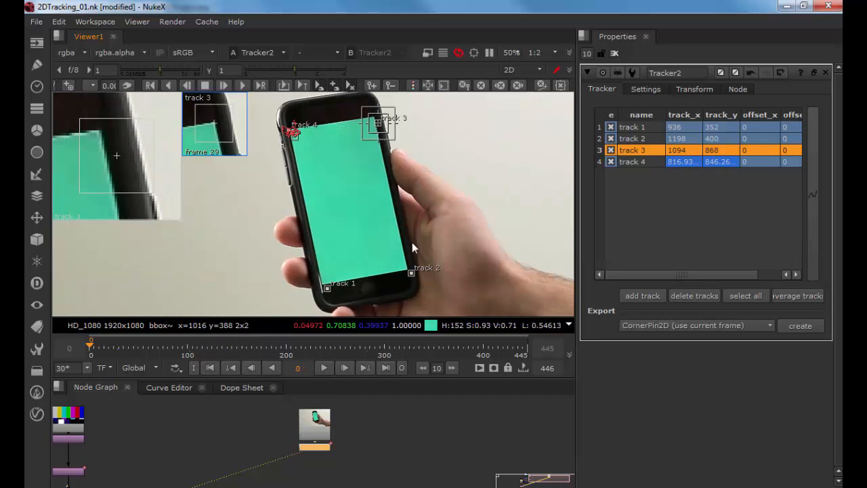
click(644, 127)
shift+click(642, 149)
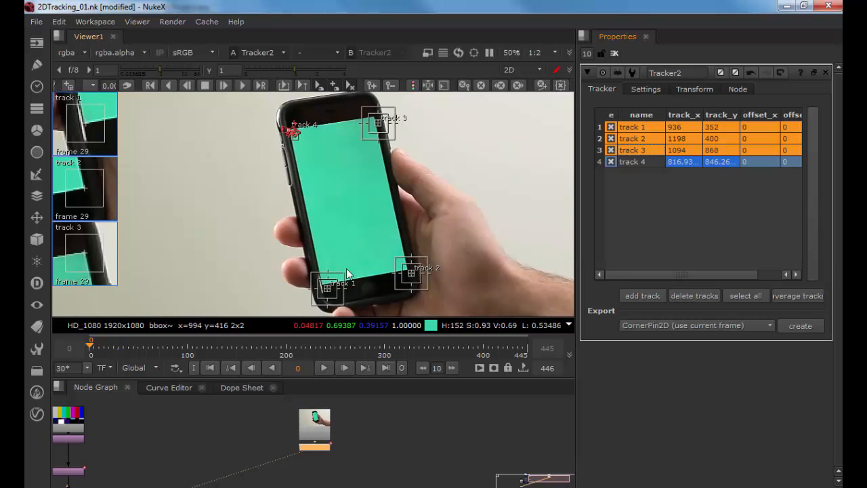
click(237, 84)
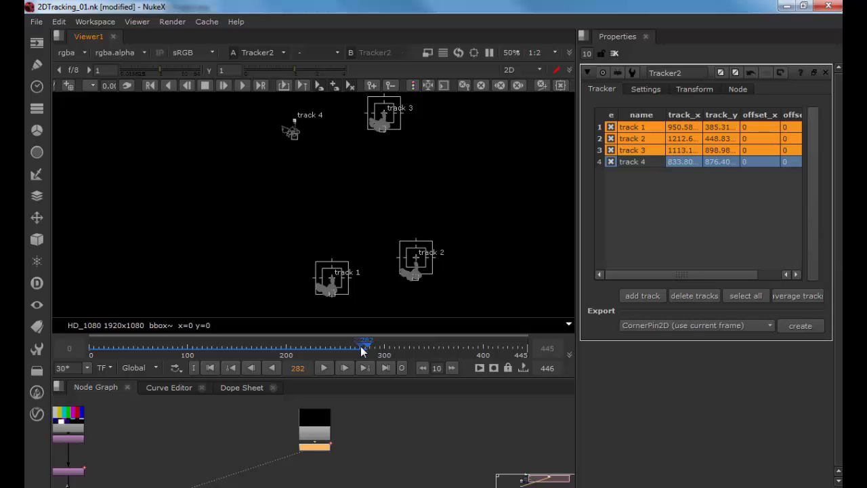
Step: Limit the timeline range to the input frames and scrub through the tracked footage
click(126, 368)
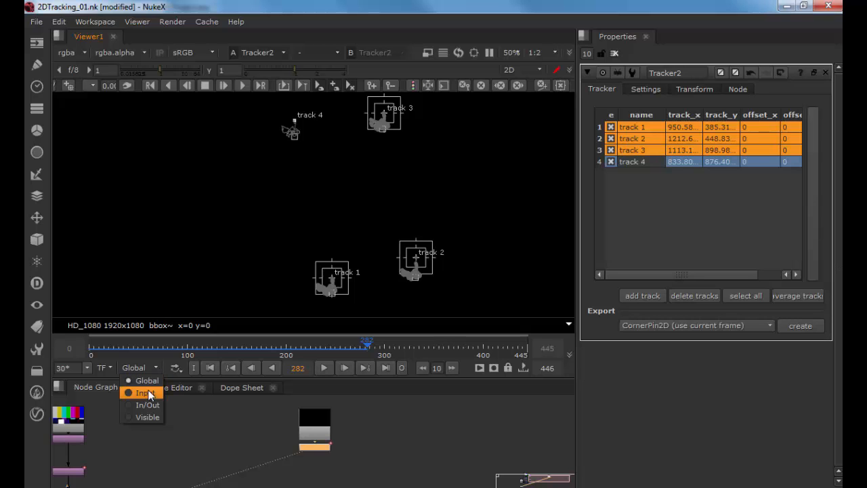
click(146, 393)
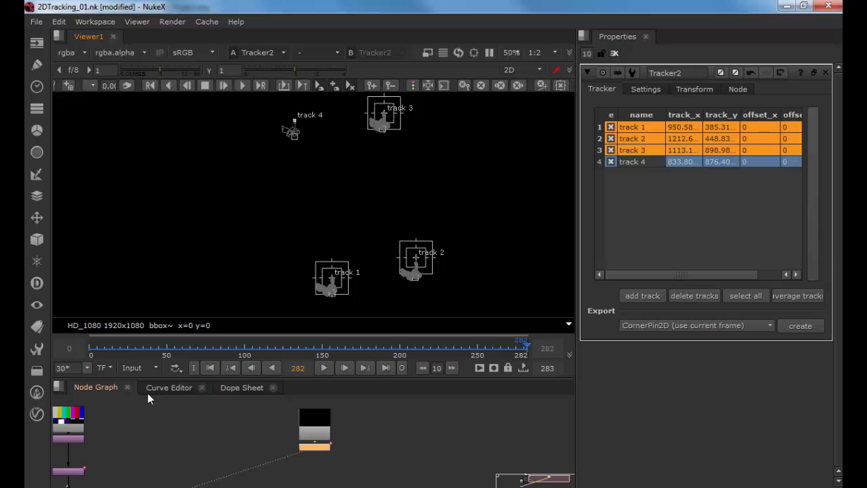
click(310, 343)
drag(310, 343, 219, 337)
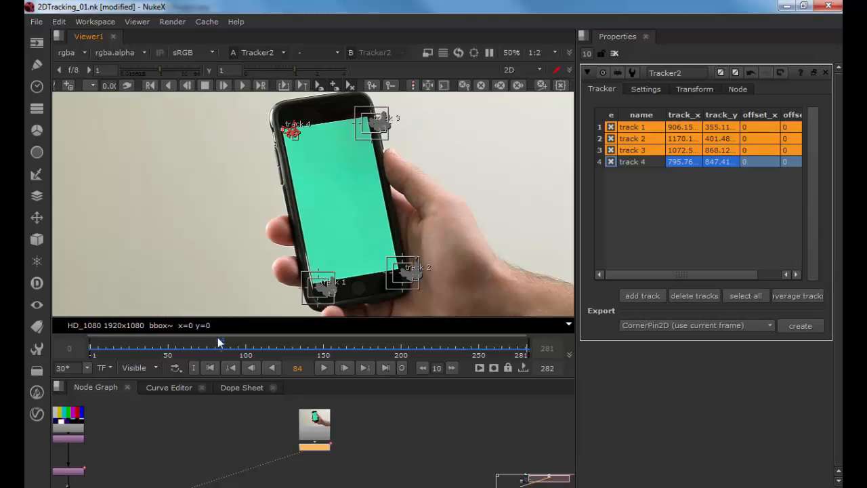
drag(219, 336, 242, 350)
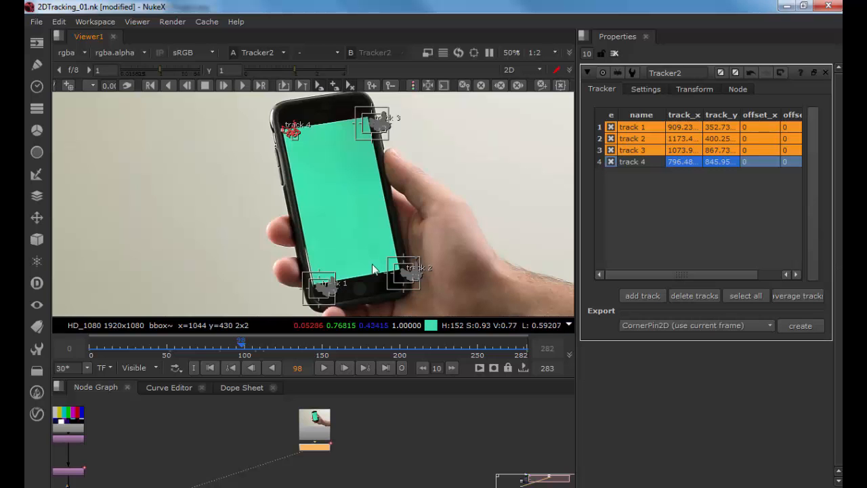
Step: Zoom into the phone corners and inspect the four tracks' paths across the frames
scroll(418, 248, up, 5)
right_click(406, 259)
click(466, 166)
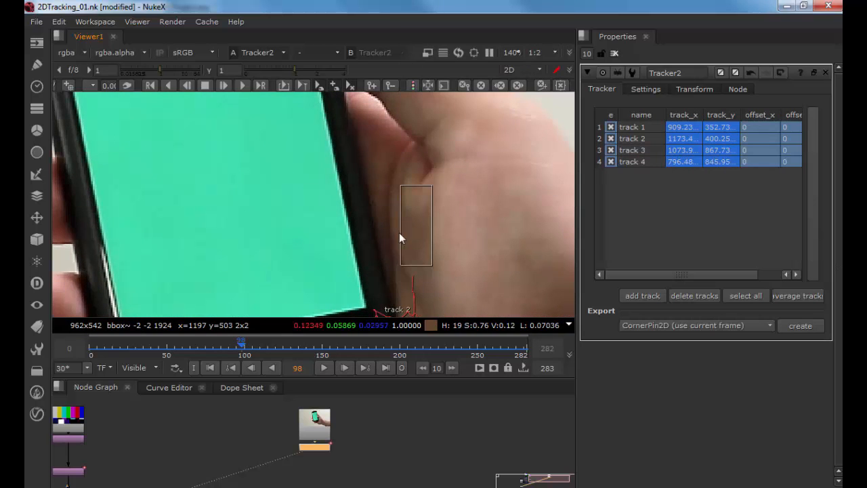
right_click(367, 251)
mouse_move(386, 217)
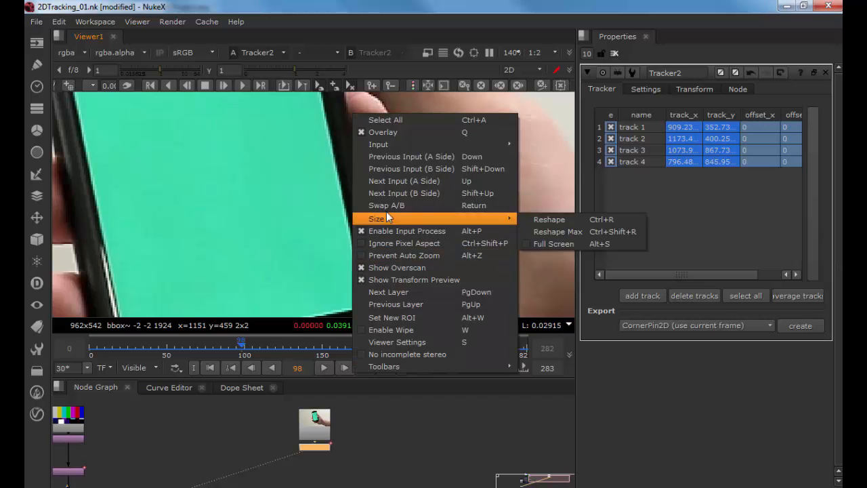
click(262, 226)
scroll(337, 230, down, 2)
scroll(460, 229, up, 2)
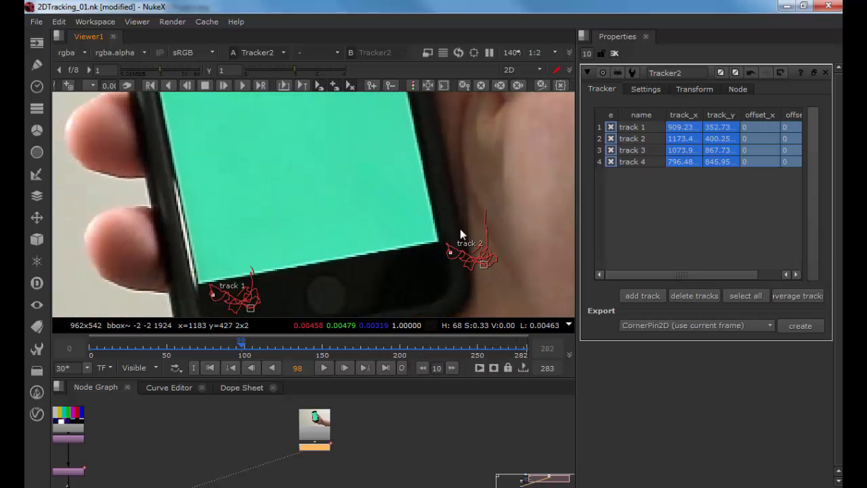
drag(241, 345, 167, 346)
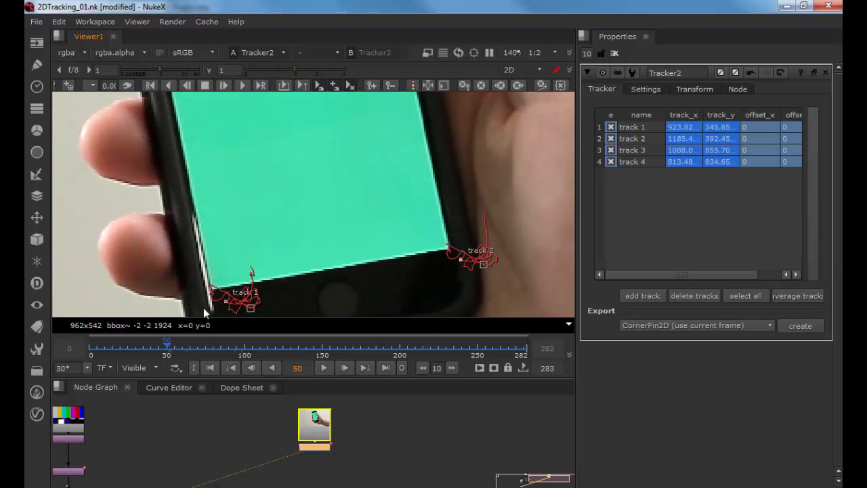
drag(292, 225, 313, 302)
drag(315, 163, 329, 307)
drag(351, 144, 354, 262)
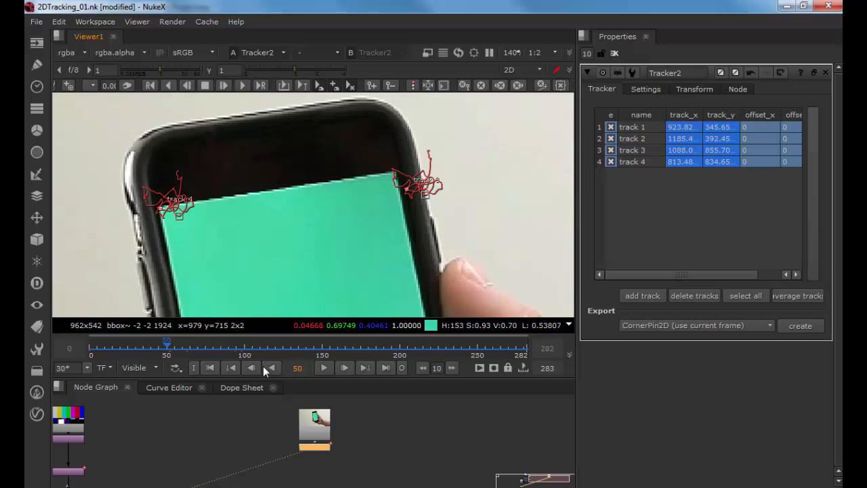
click(211, 367)
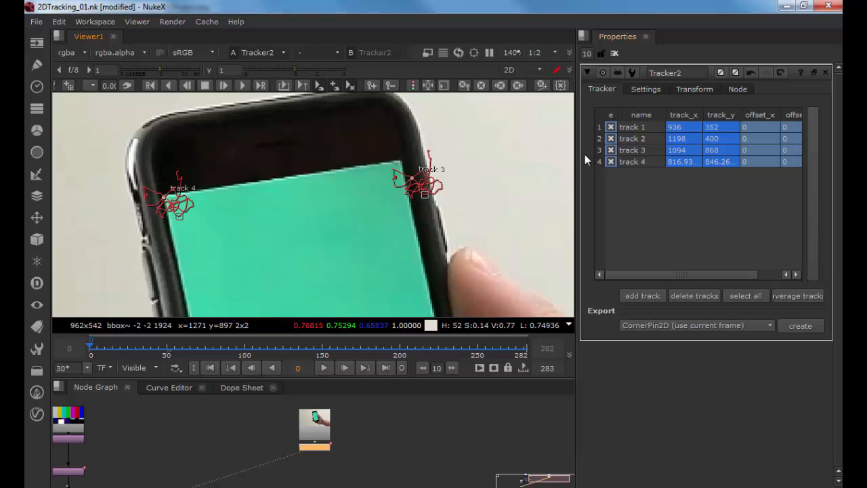
Step: Widen the properties pane to reveal the tracker's T, R, S and error columns, and select tracks 2 to 4 in turn
drag(576, 153, 480, 153)
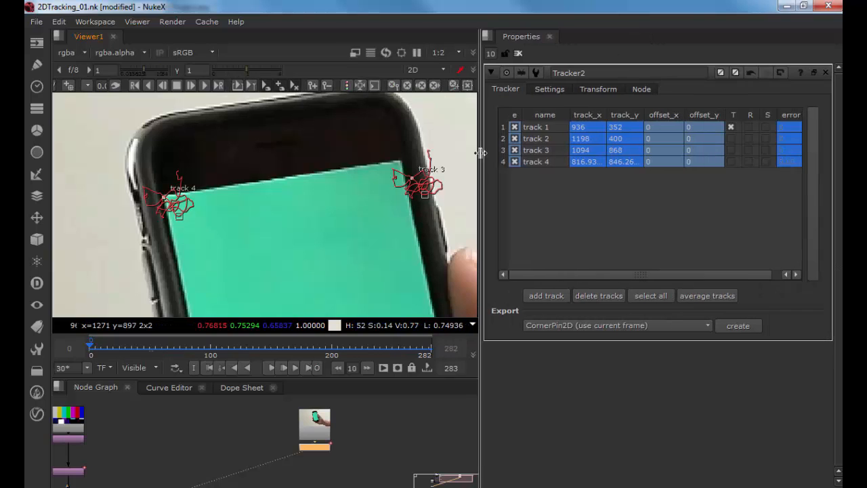
drag(637, 275, 726, 275)
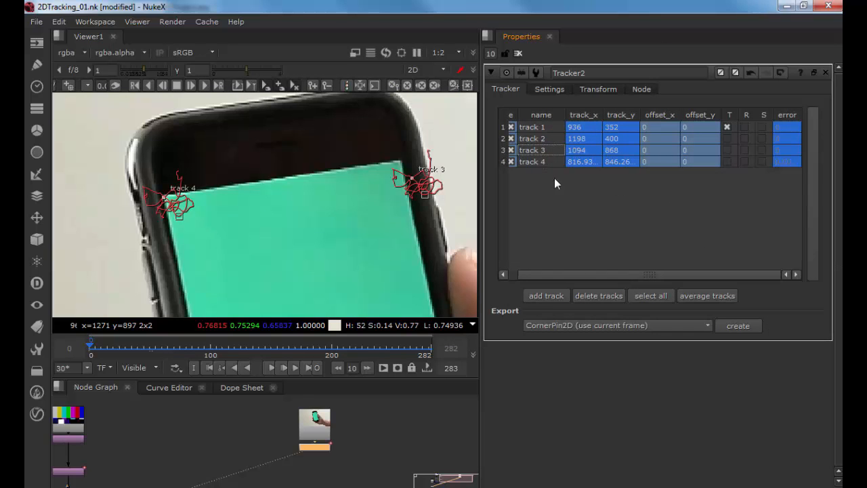
click(546, 138)
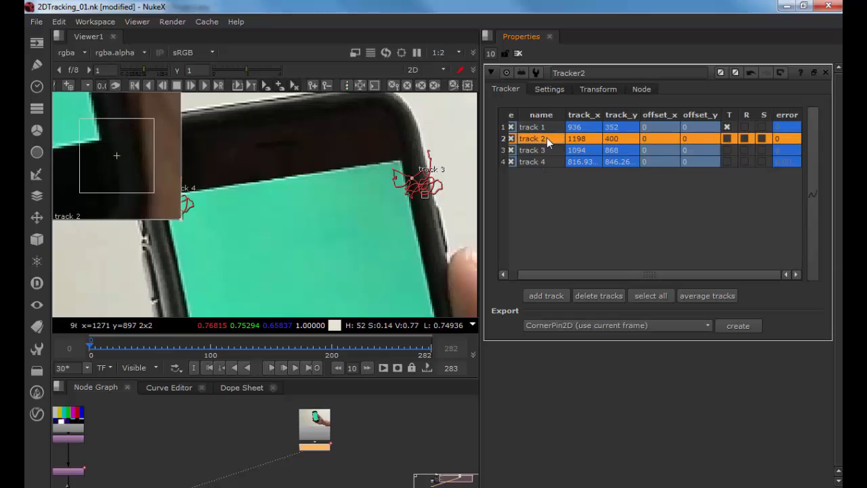
click(545, 150)
click(544, 160)
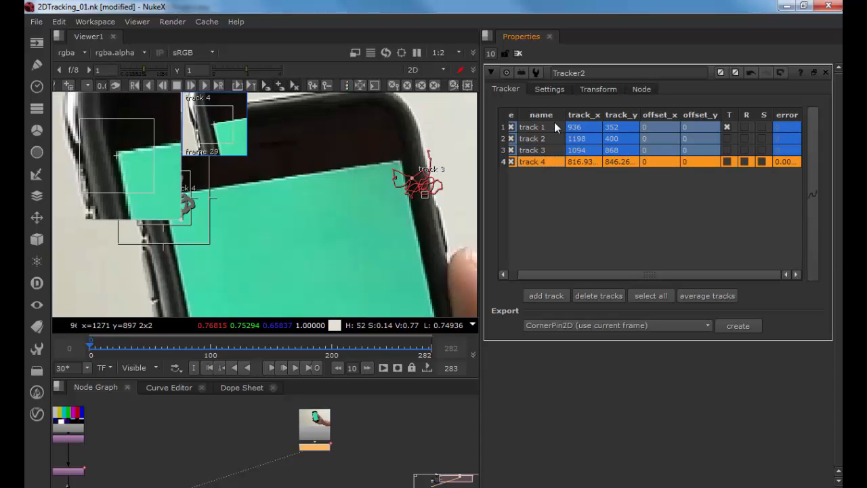
Step: Select track 1 and copy the tracker's translate animation from the Transform settings, returning to the track list
click(548, 128)
click(541, 198)
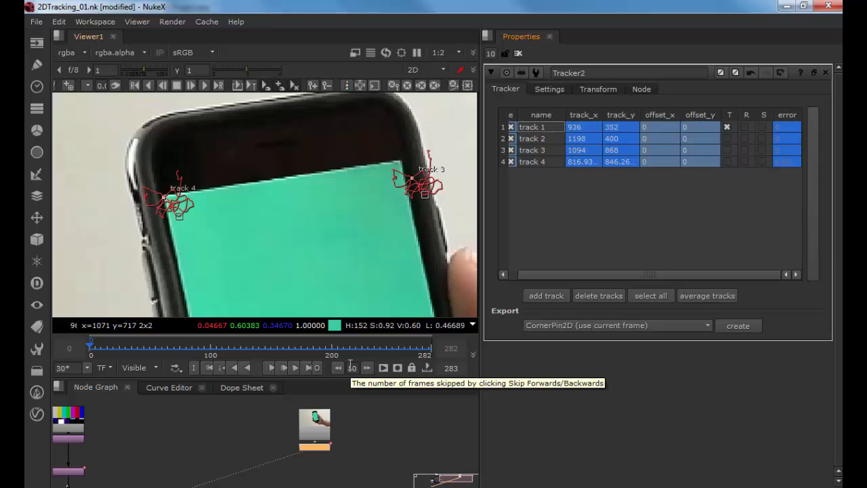
click(606, 91)
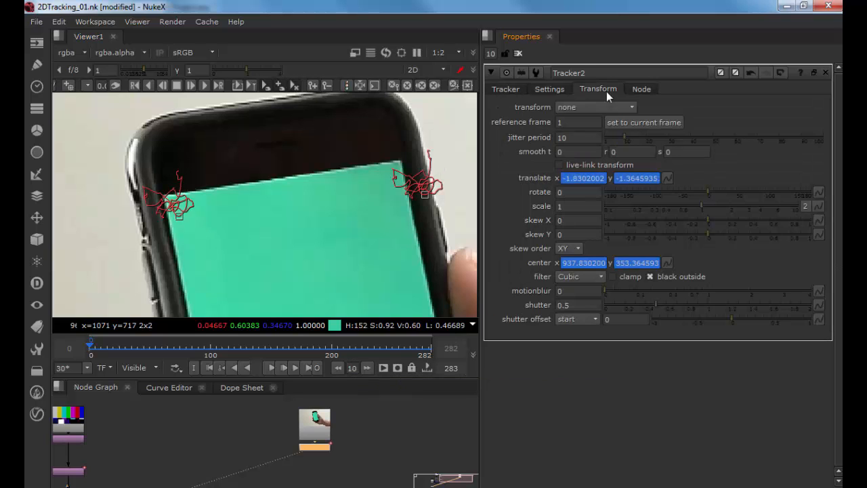
click(666, 178)
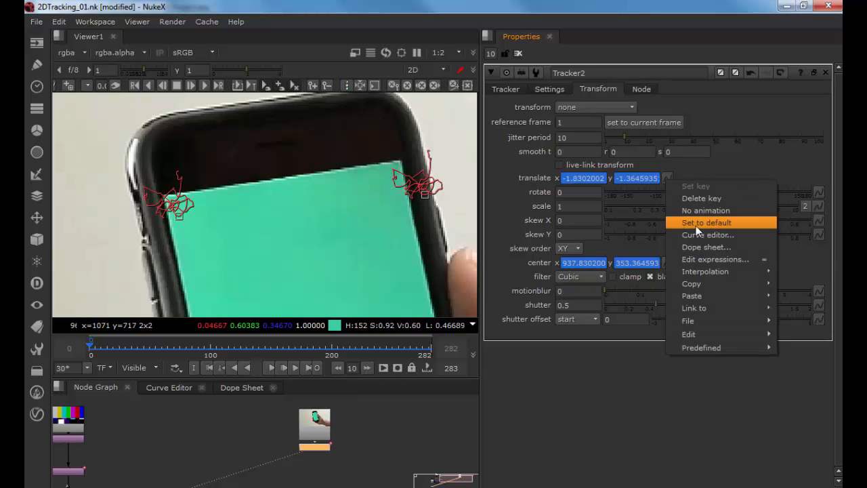
mouse_move(688, 284)
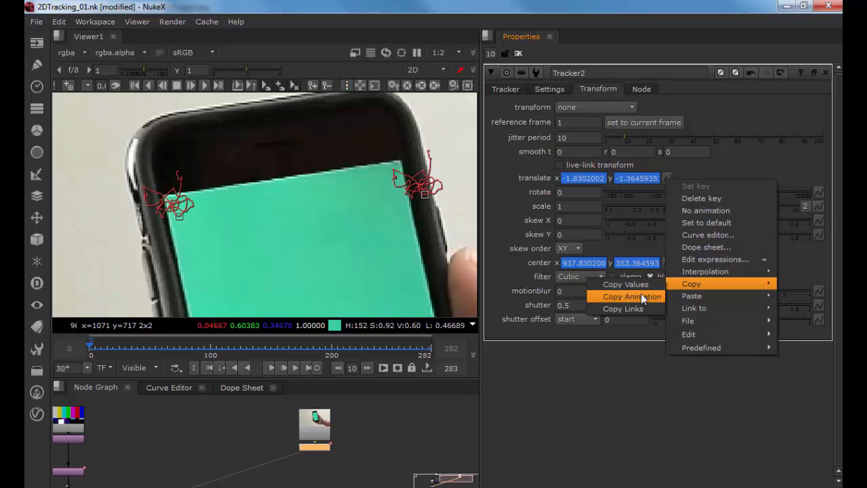
click(642, 297)
click(512, 90)
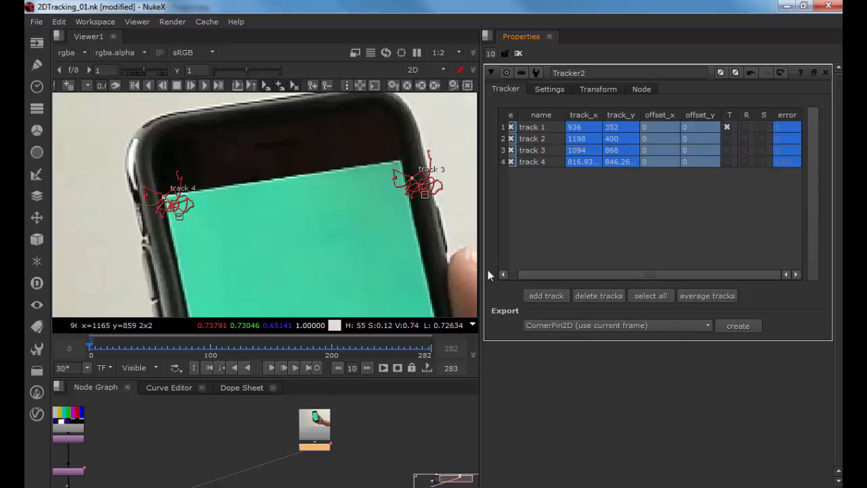
Step: Try to create a CornerPin2D (use current frame) export node from the tracker
drag(483, 272, 557, 265)
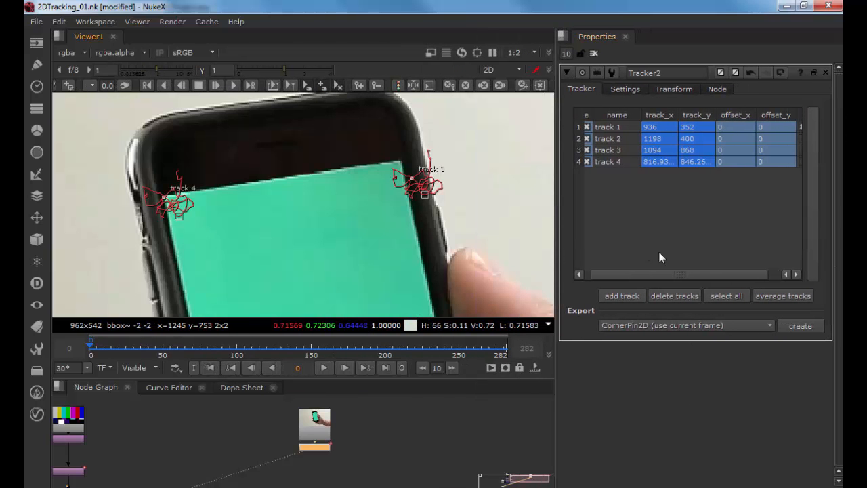
click(638, 327)
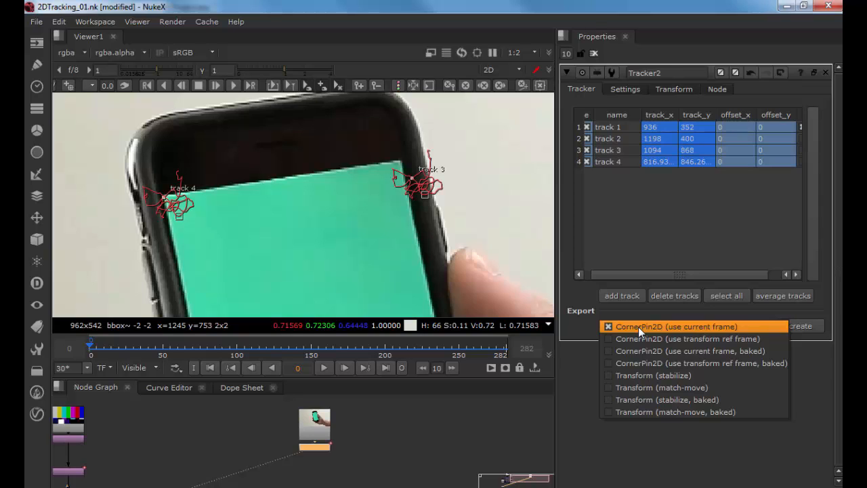
click(729, 328)
scroll(344, 440, down, 2)
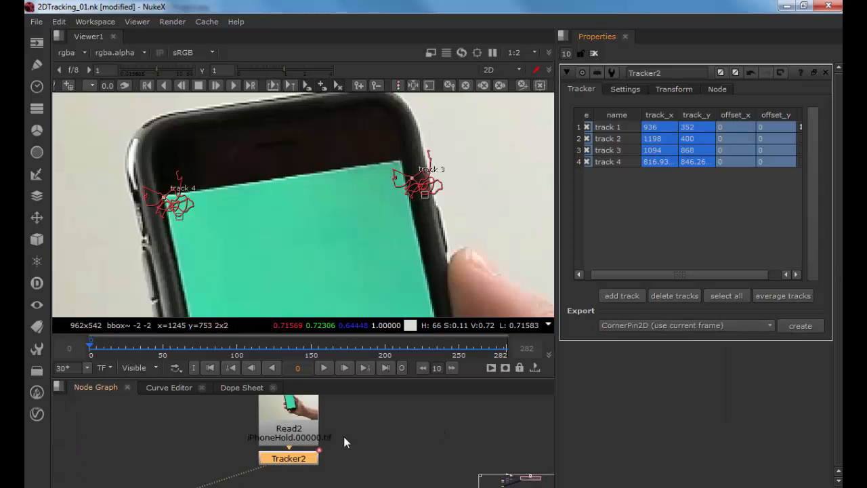
click(800, 326)
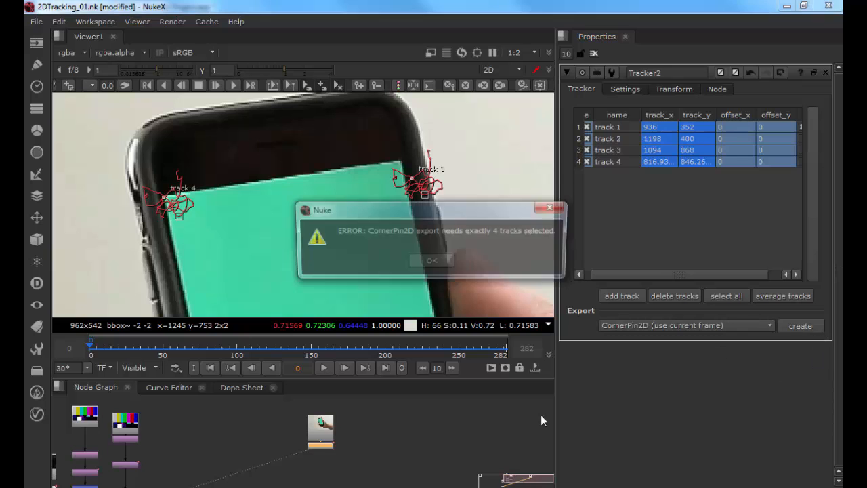
click(434, 262)
Step: Select all four tracks and create the CornerPin2D (use current frame) export node
click(621, 126)
shift+click(620, 162)
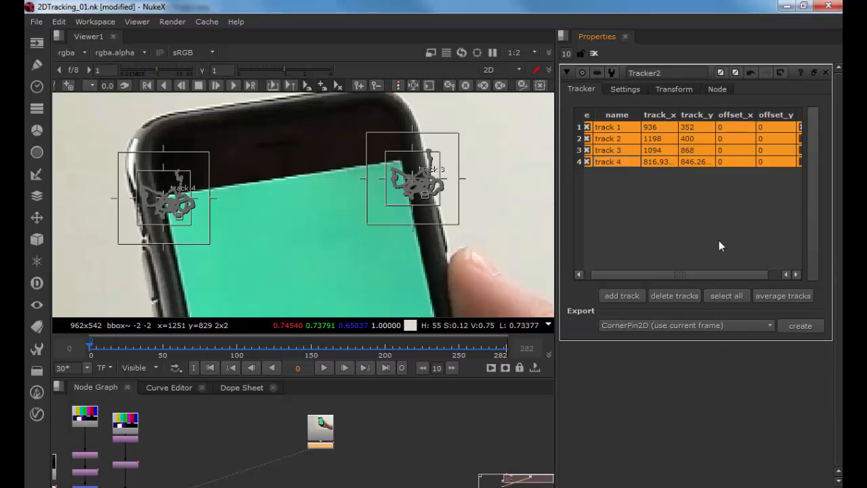
click(796, 326)
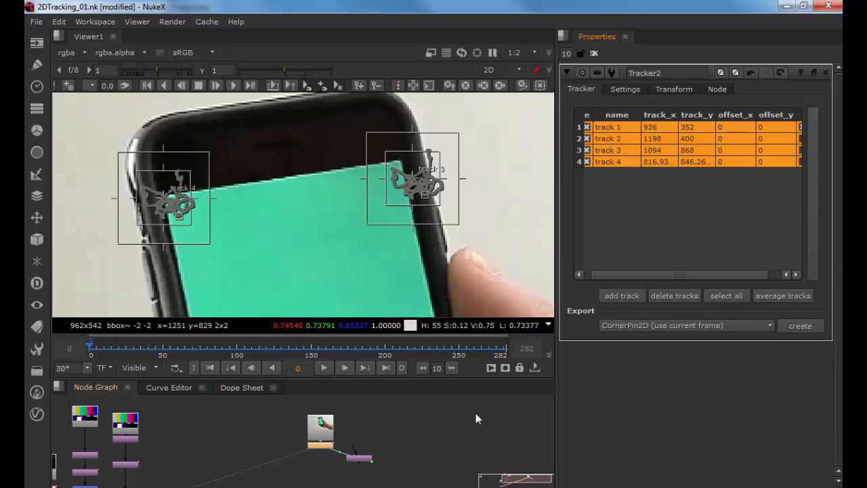
Step: Reposition the new CornerPin2D1 node and add a ColorBars node feeding into it
scroll(365, 419, up, 3)
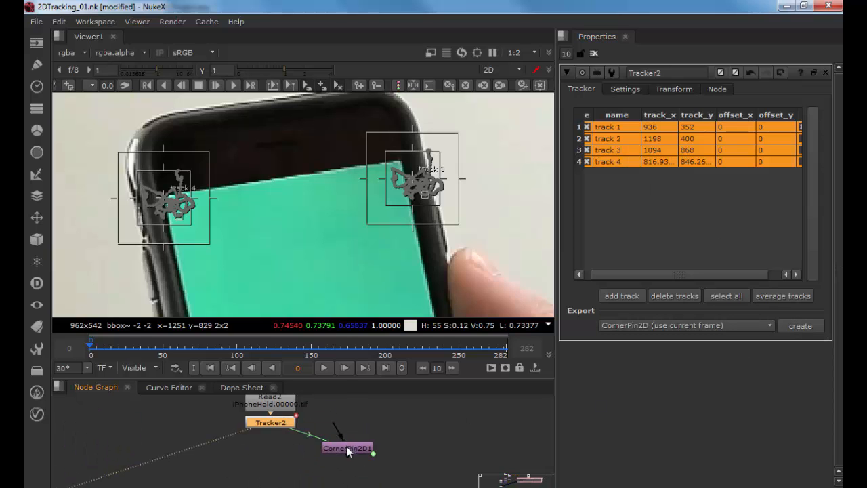
drag(348, 452, 379, 430)
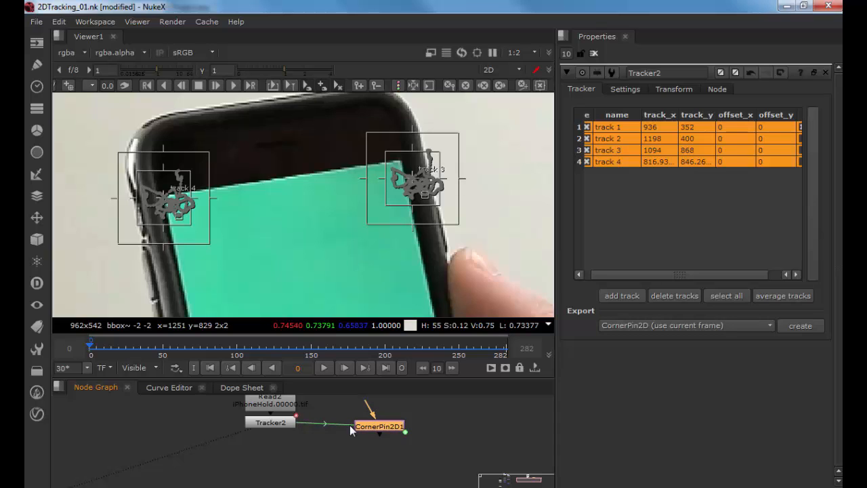
drag(412, 429, 407, 472)
click(379, 422)
key(Tab)
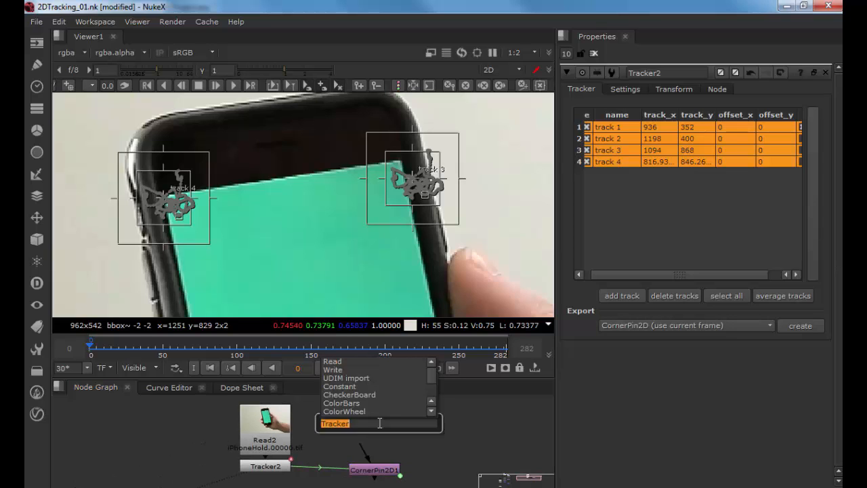
text(color)
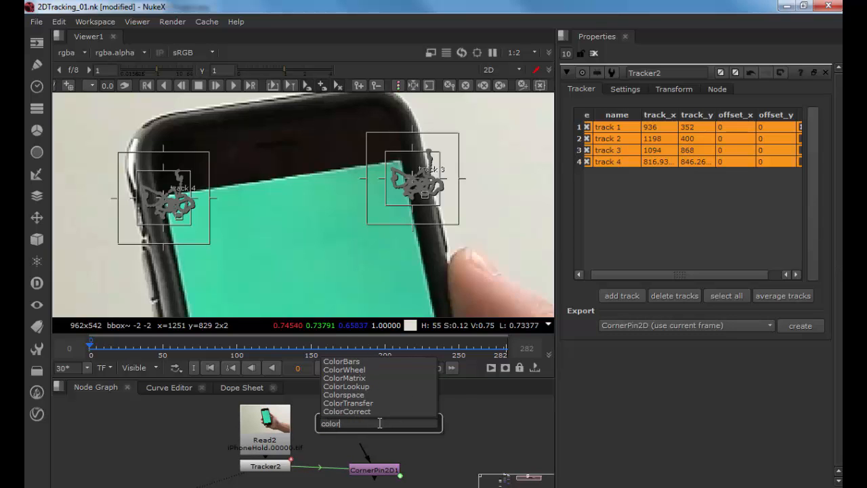
text(bars)
key(Return)
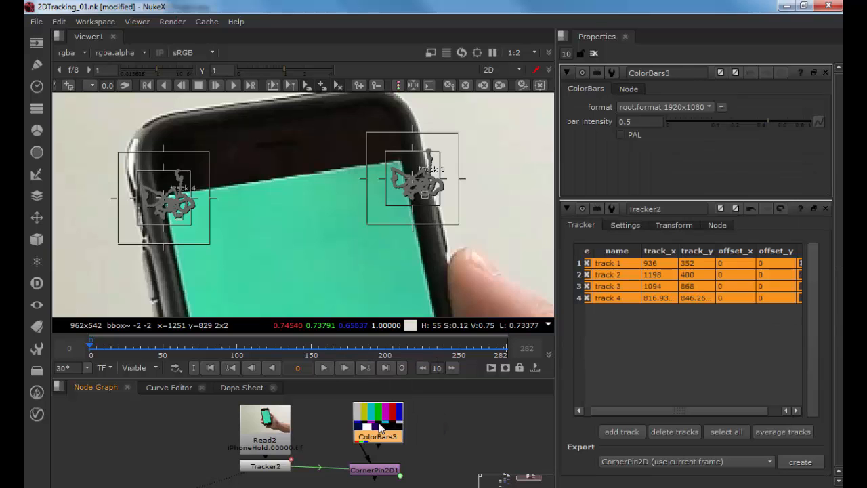
Step: Arrange the ColorBars and CornerPin2D1 nodes, view the corner-pin output fitted, and play it back
drag(377, 431, 361, 417)
drag(362, 446, 371, 423)
drag(373, 456, 369, 438)
click(370, 448)
key(1)
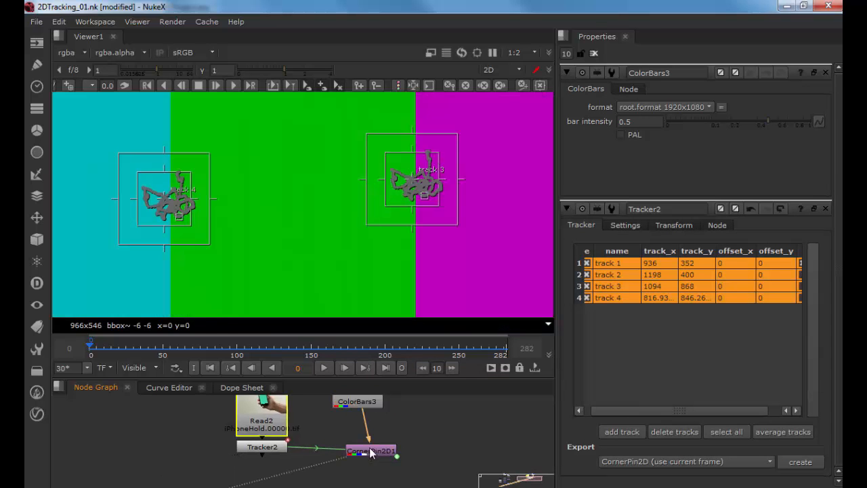
key(f)
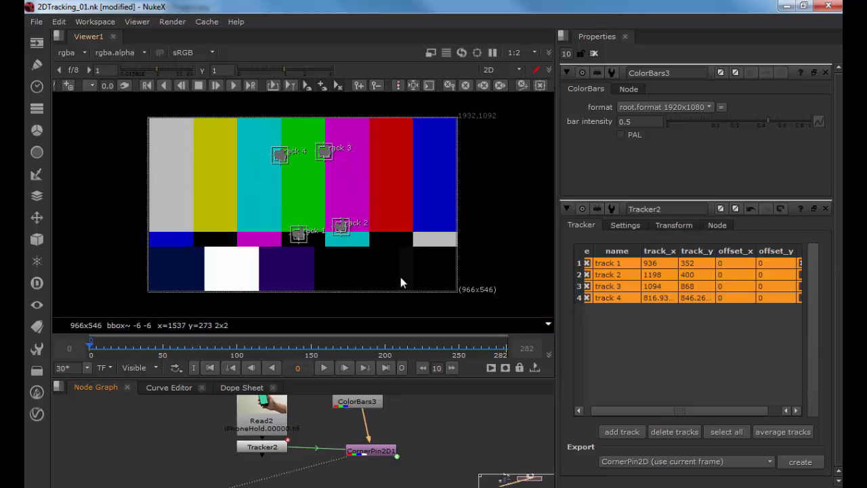
drag(371, 451, 356, 445)
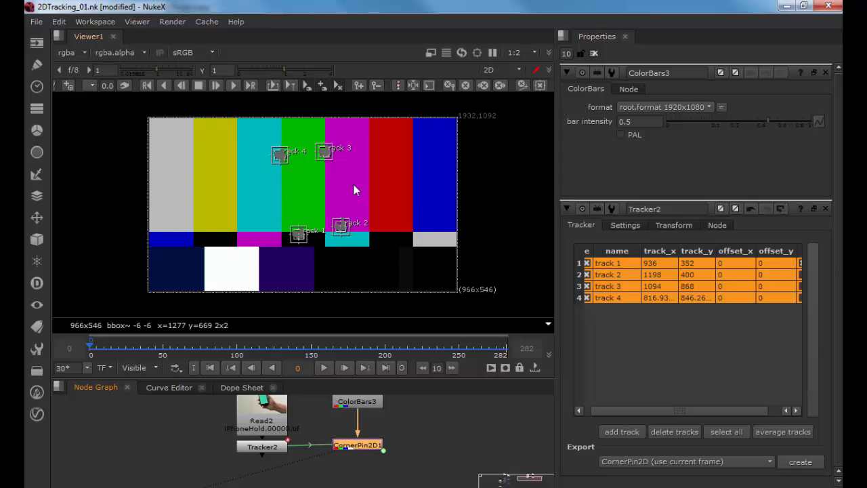
click(323, 368)
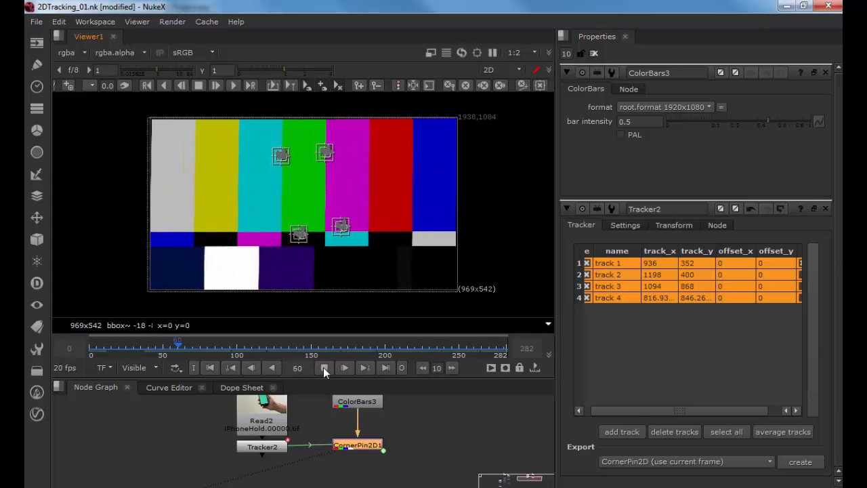
click(323, 367)
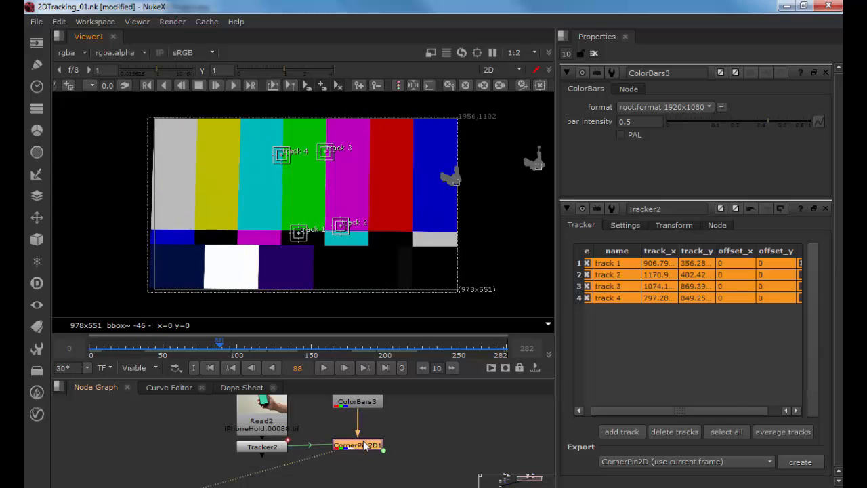
Step: Set the CornerPin2D1 From points to the input's corners, then open the ColorBars and Read2 properties
double_click(358, 444)
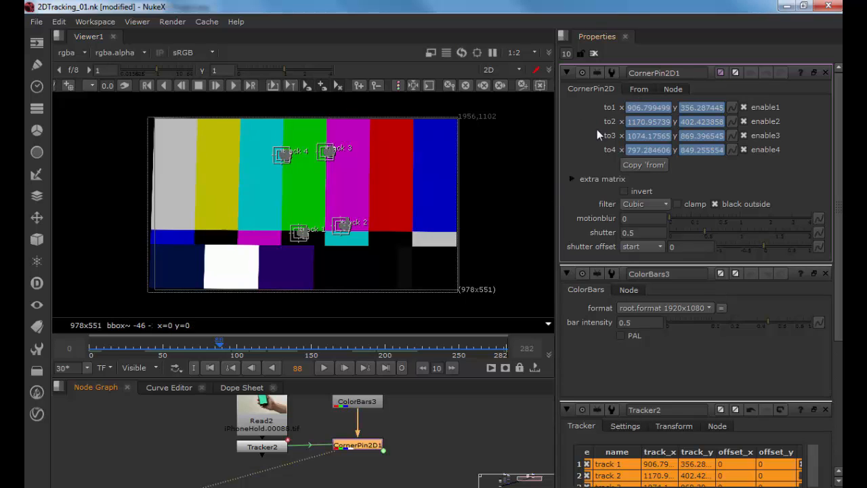
click(632, 88)
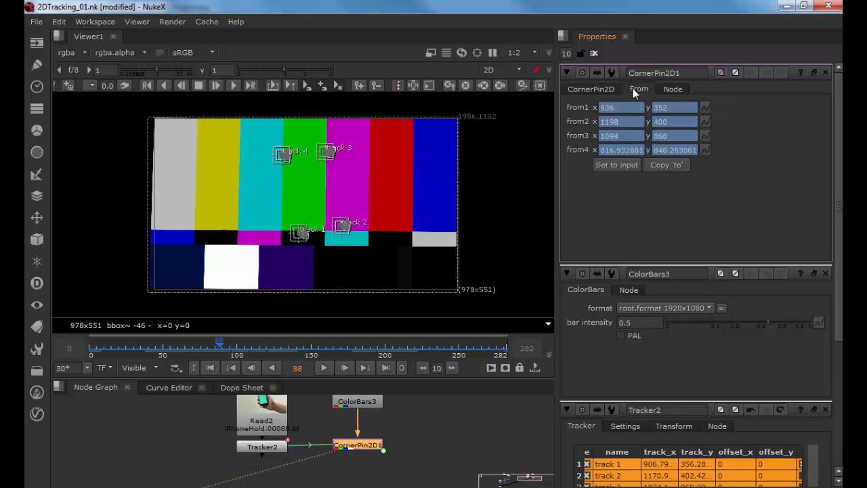
click(627, 165)
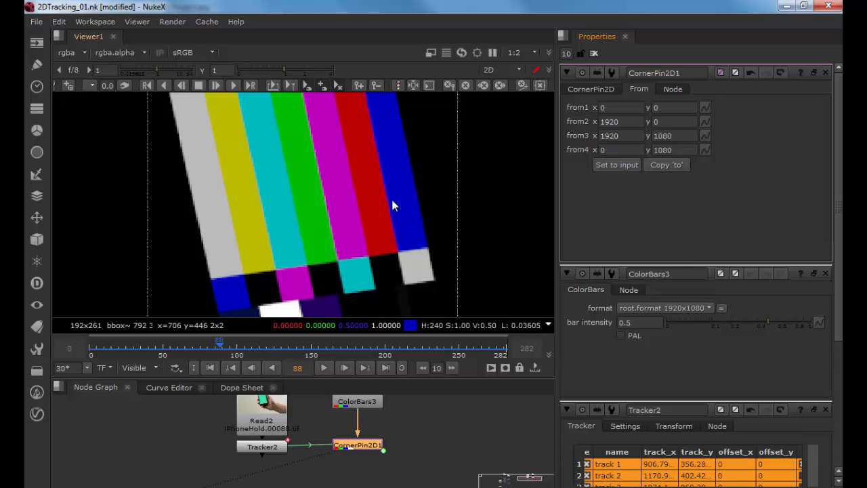
double_click(369, 404)
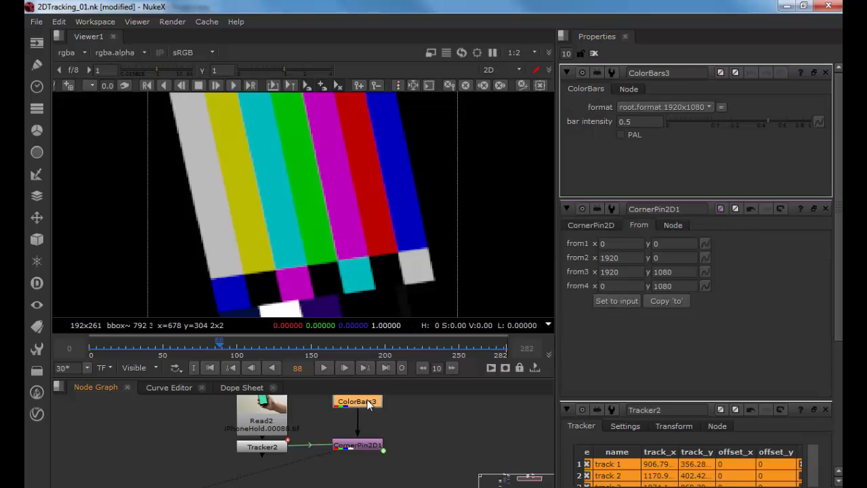
double_click(274, 428)
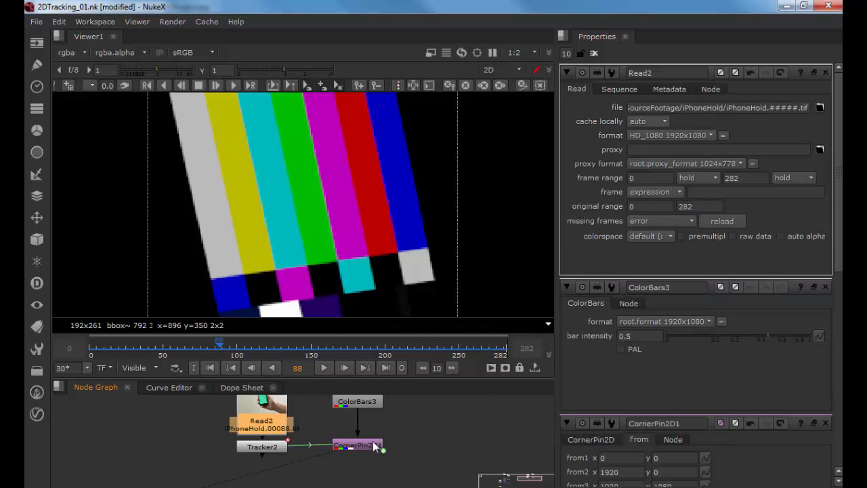
Step: Compare the Read2 footage and the CornerPin2D1 output in the viewer
click(374, 445)
scroll(393, 259, down, 4)
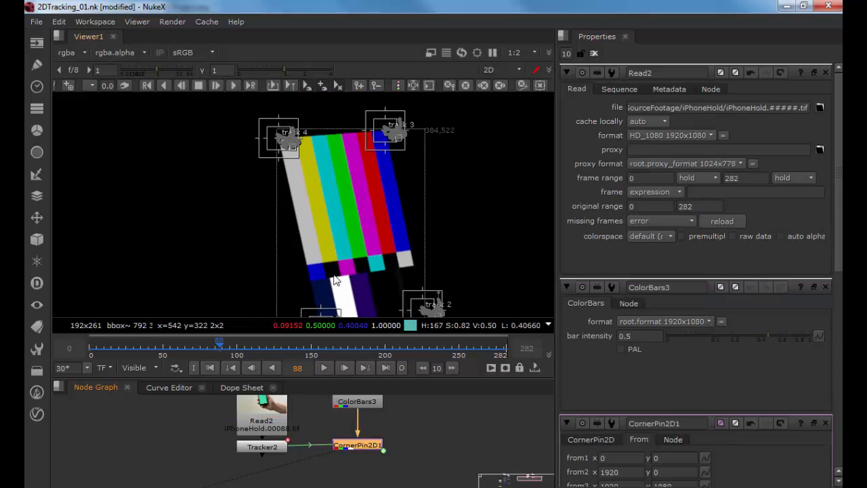
drag(338, 266, 320, 227)
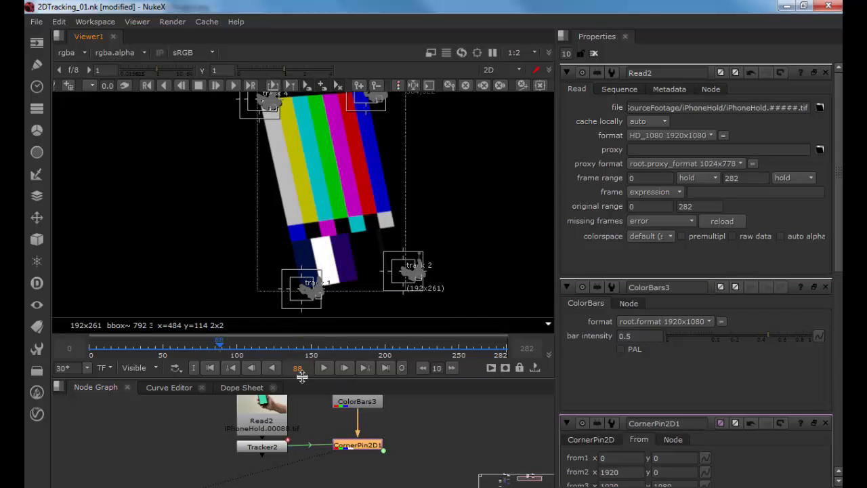
click(273, 406)
key(1)
click(352, 445)
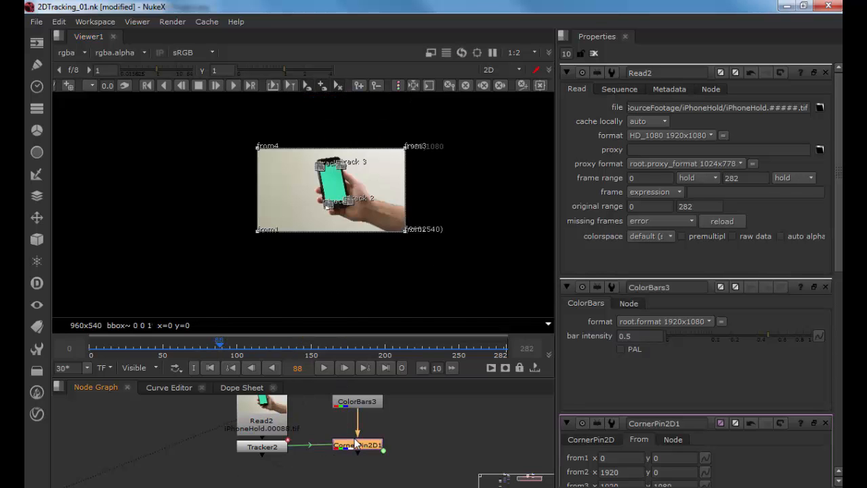
key(1)
drag(389, 236, 370, 250)
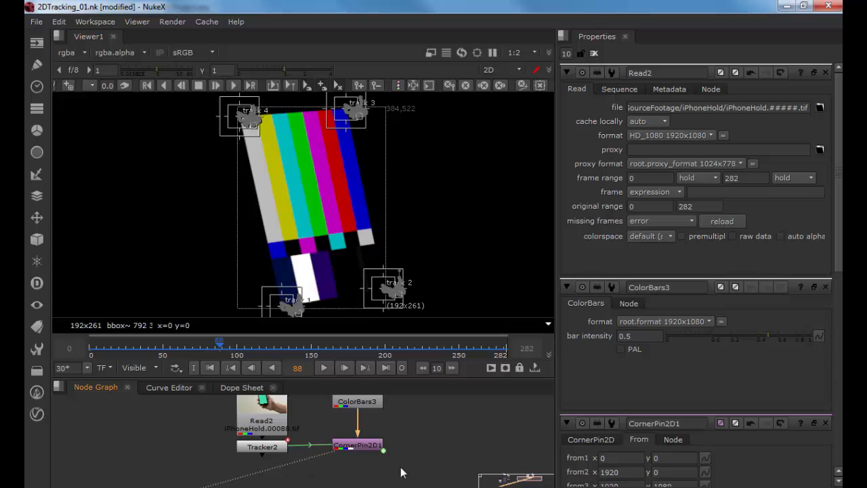
Step: Add a Merge (over) node with CornerPin2D1 as A and the Tracker2 footage as B, and view it
drag(397, 467, 402, 435)
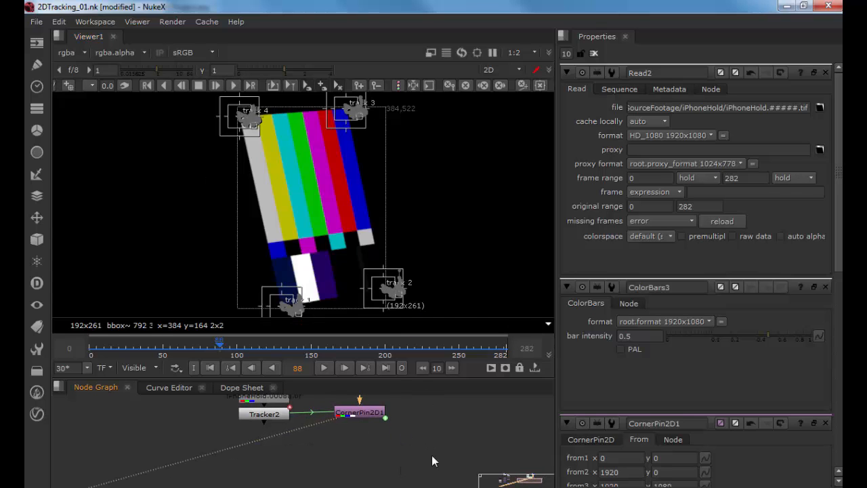
key(m)
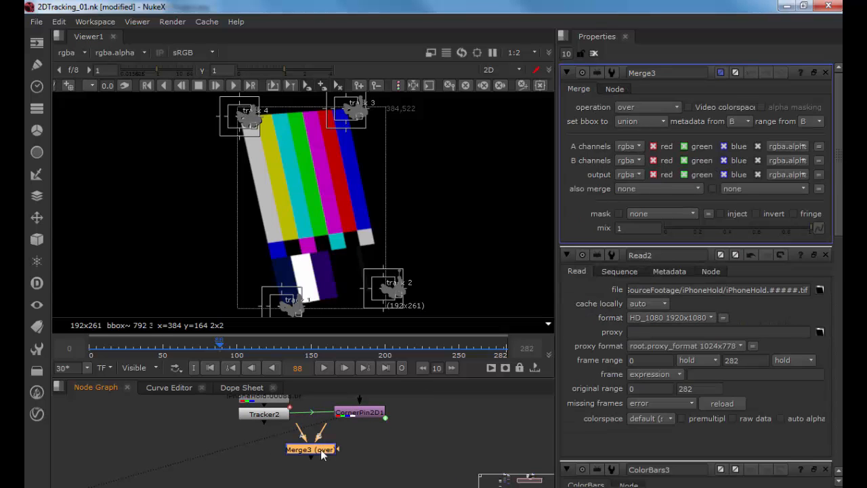
drag(338, 449, 357, 413)
drag(319, 448, 285, 415)
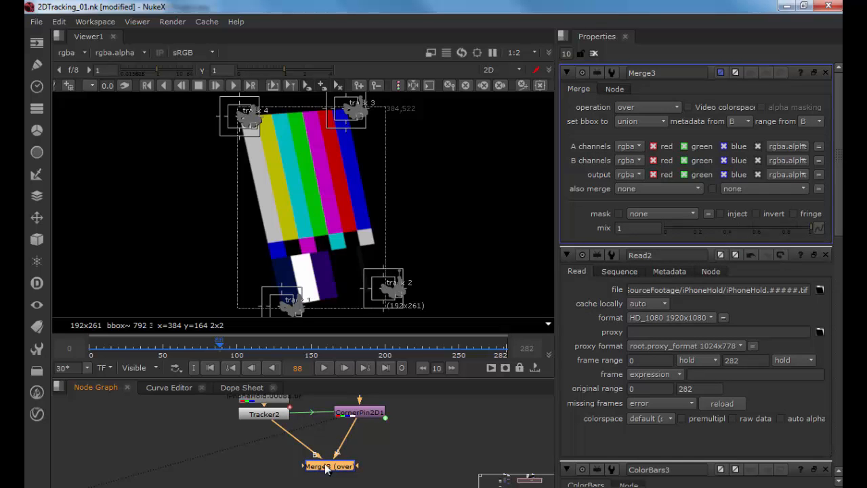
ctrl+shift+click(325, 467)
scroll(340, 244, up, 4)
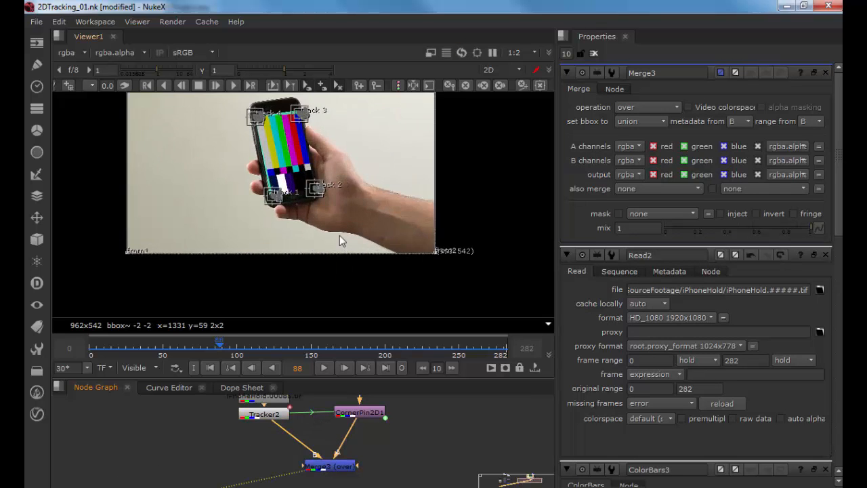
drag(340, 238, 390, 300)
scroll(375, 231, up, 2)
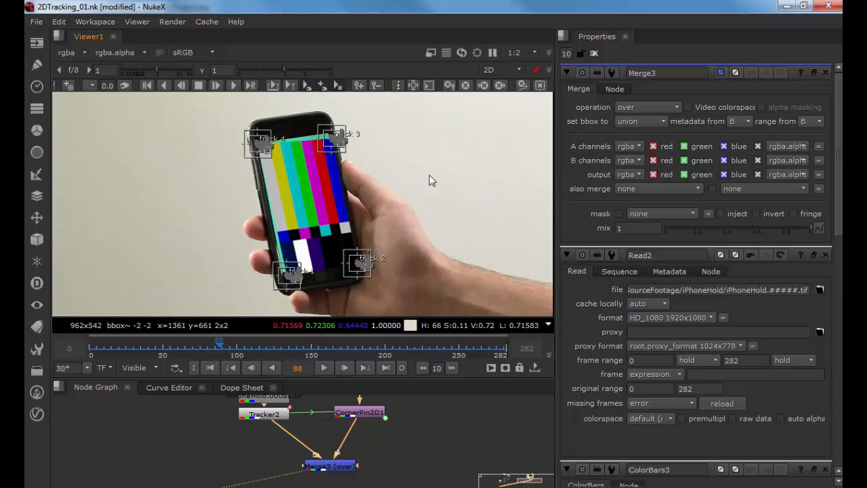
Step: Clear the property panels and play back the merged composite from the first frame
click(594, 53)
key(space)
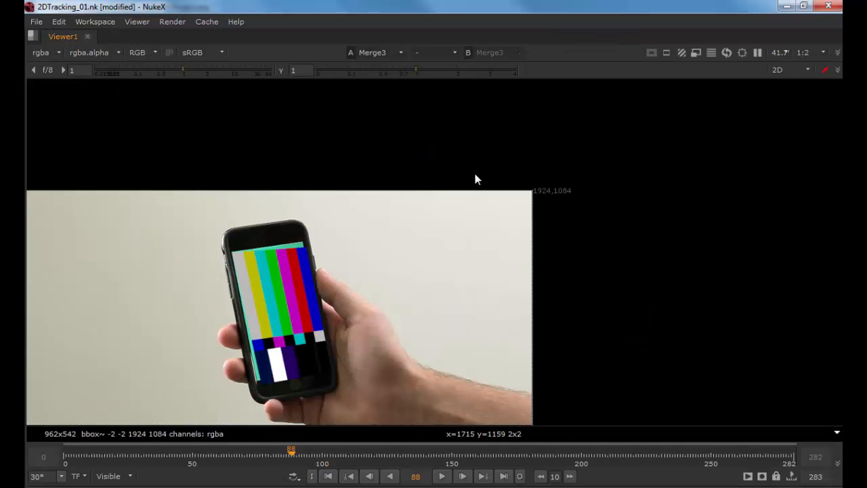
key(space)
click(204, 365)
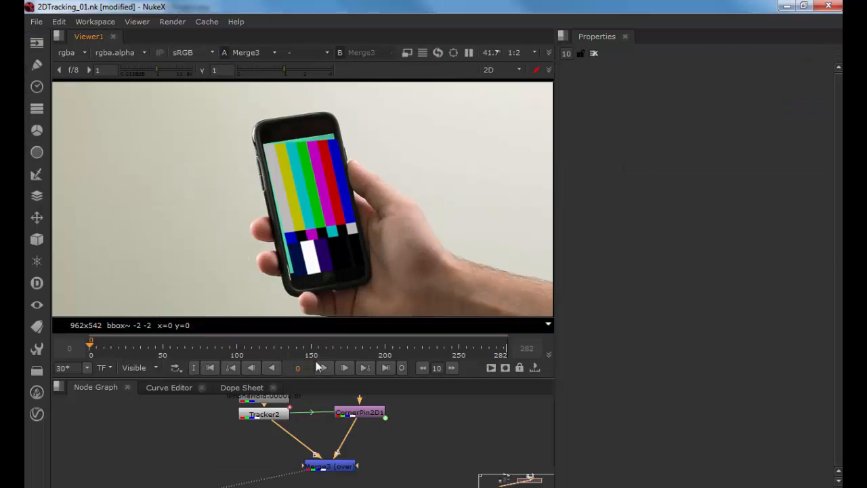
click(323, 366)
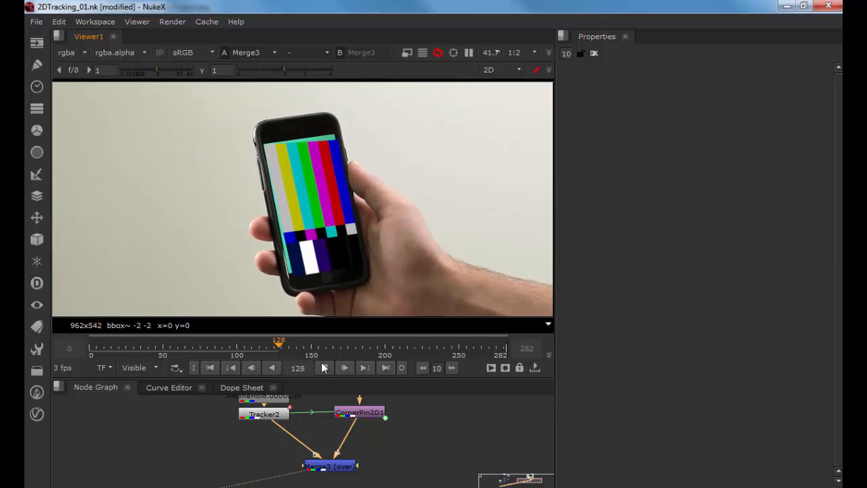
Step: Open the CornerPin2D1 properties to check its To points, then open the Tracker2 properties
double_click(345, 413)
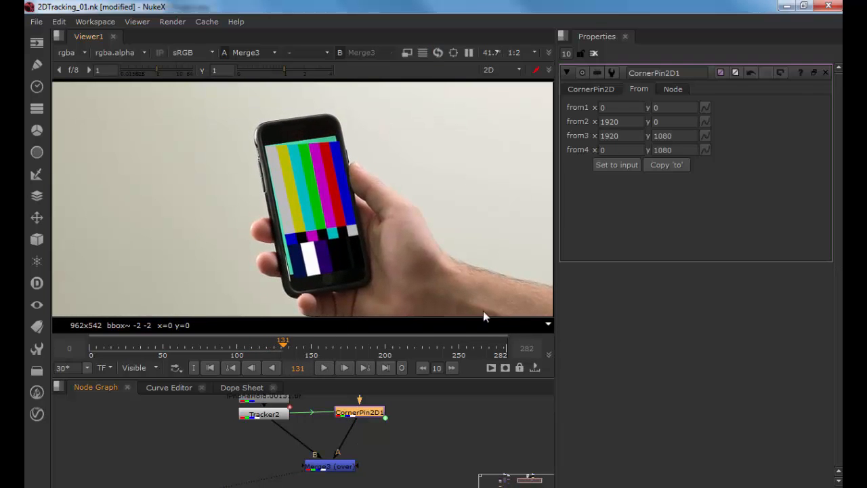
click(590, 88)
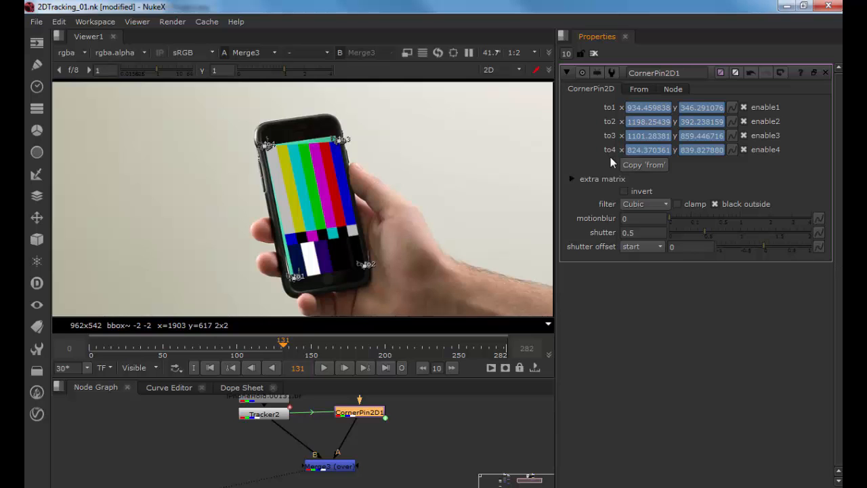
click(273, 416)
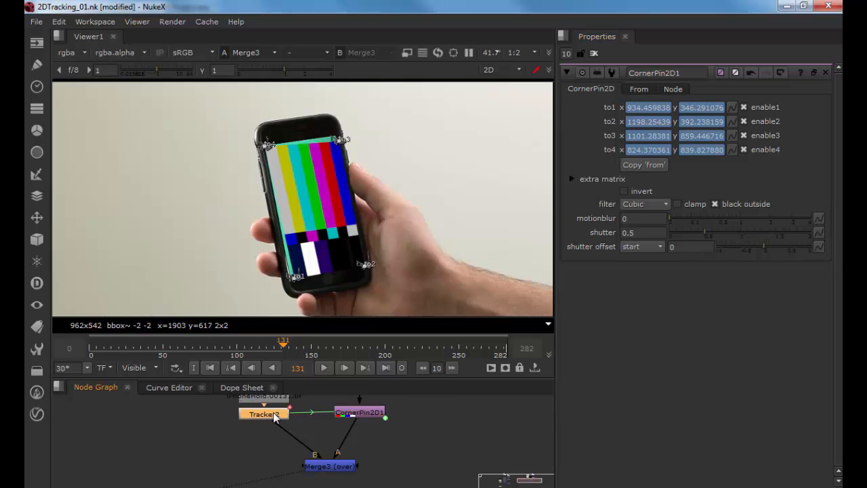
double_click(274, 416)
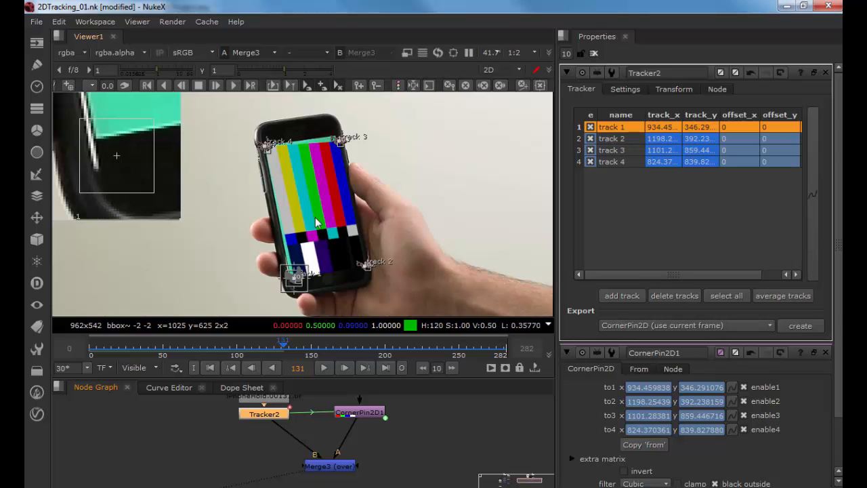
Step: View the Tracker2 footage at frame 0, zoomed in on the phone screen's upper corner
scroll(304, 259, up, 4)
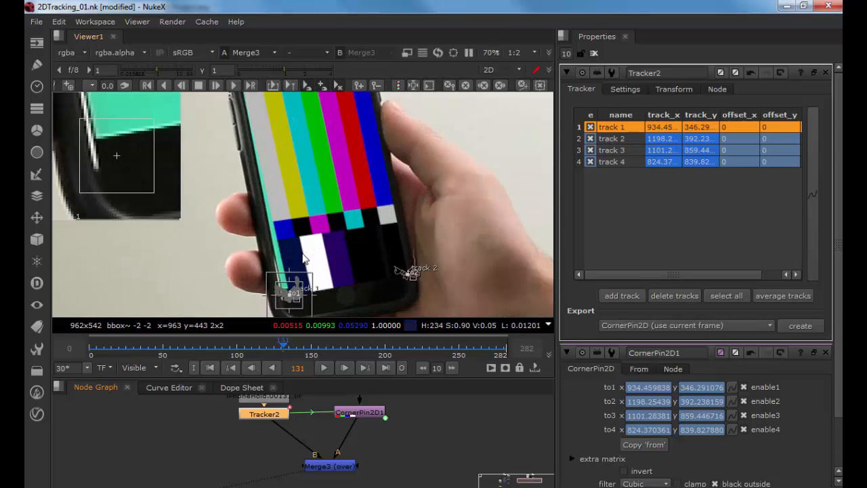
right_click(336, 172)
click(272, 429)
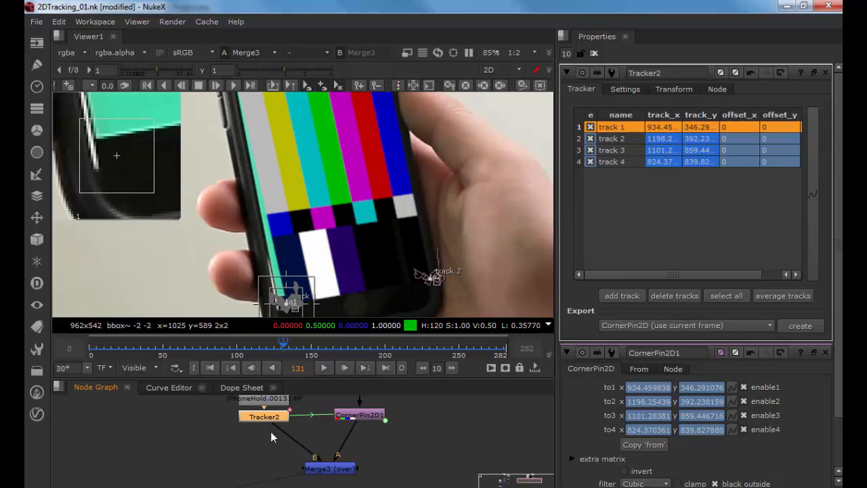
drag(270, 413, 273, 438)
key(1)
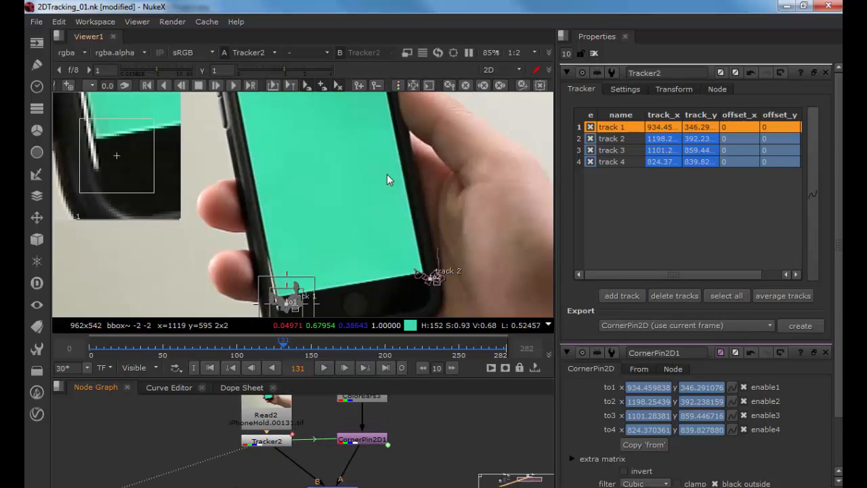
drag(377, 147, 384, 254)
scroll(381, 249, up, 3)
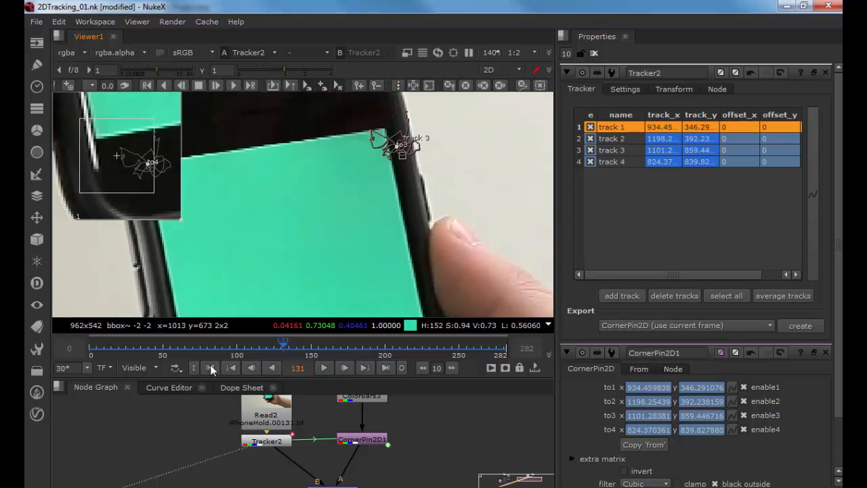
click(210, 367)
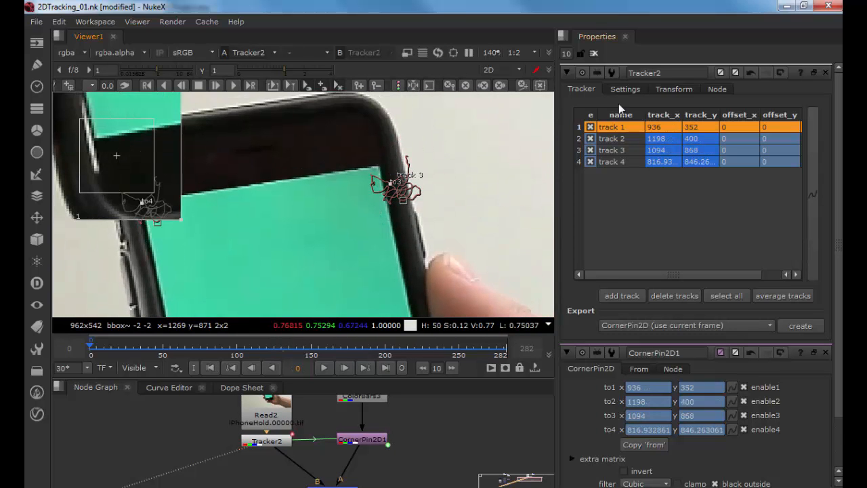
Step: Select track 3 and move its point onto the phone screen's top corner at frame 0
click(612, 150)
scroll(403, 187, up, 4)
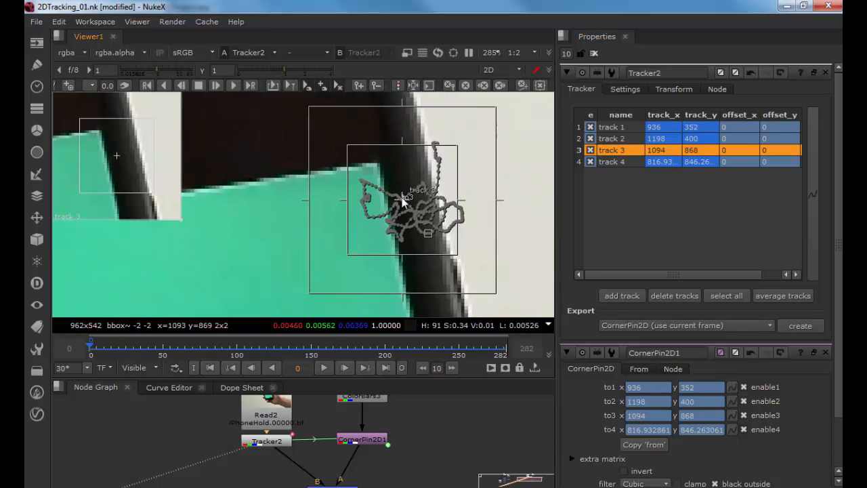
click(402, 197)
drag(403, 166, 386, 151)
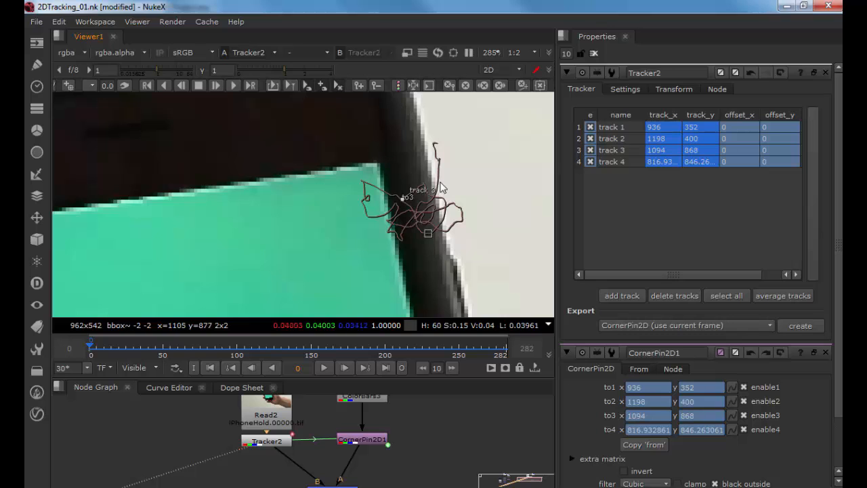
click(609, 150)
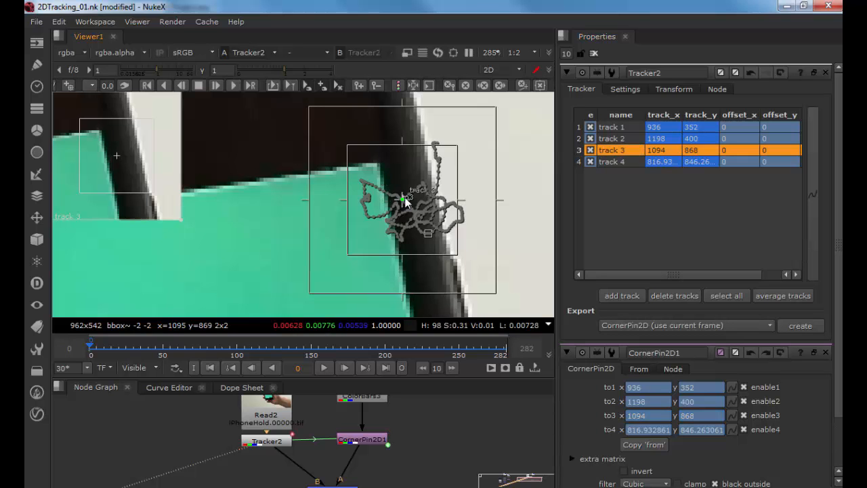
drag(403, 196, 379, 161)
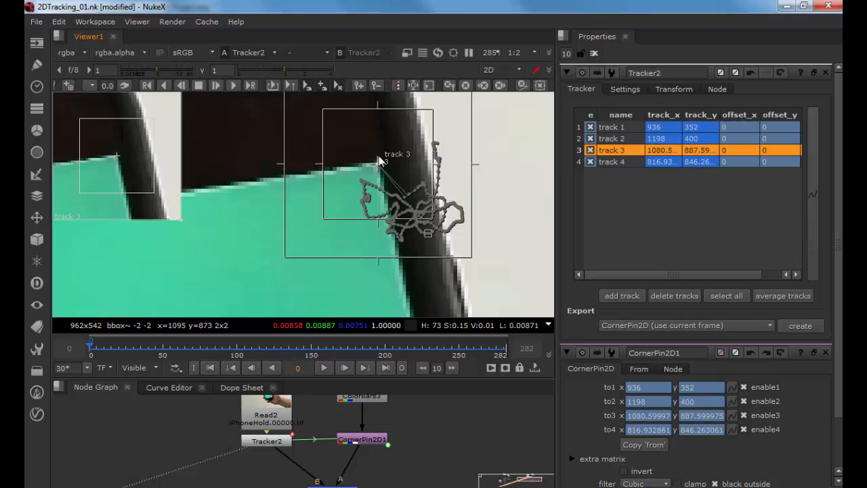
Step: Examine track 2's tracking point and path at the phone screen's lower corner at frame 0
scroll(366, 261, down, 3)
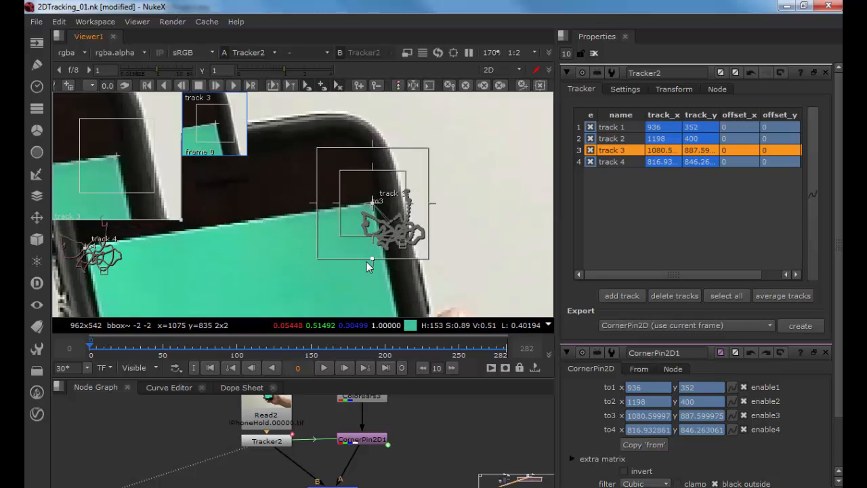
drag(366, 262, 348, 133)
drag(369, 282, 382, 217)
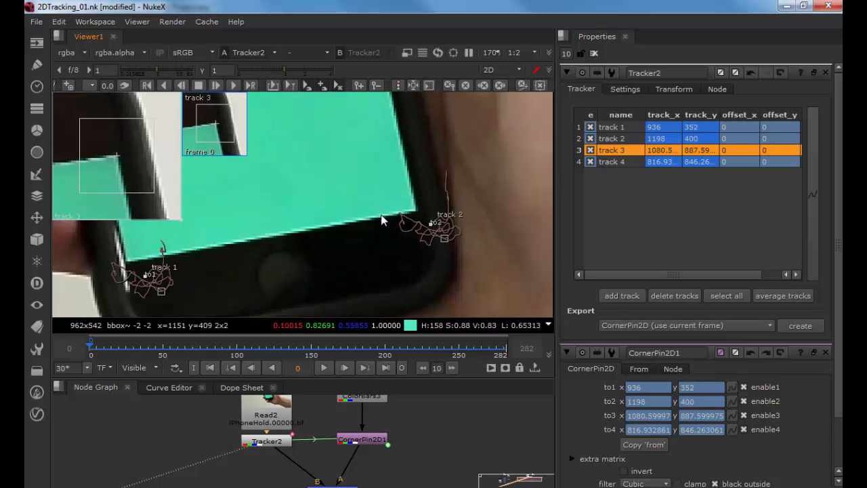
scroll(383, 220, up, 3)
click(474, 210)
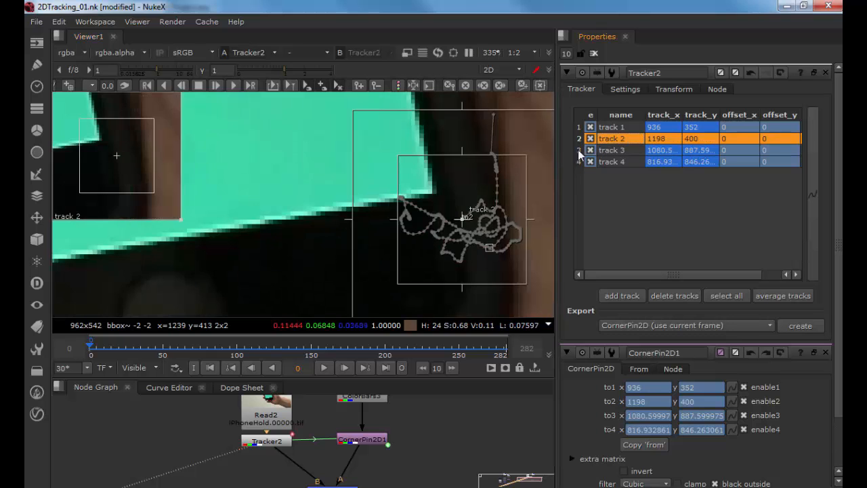
click(460, 218)
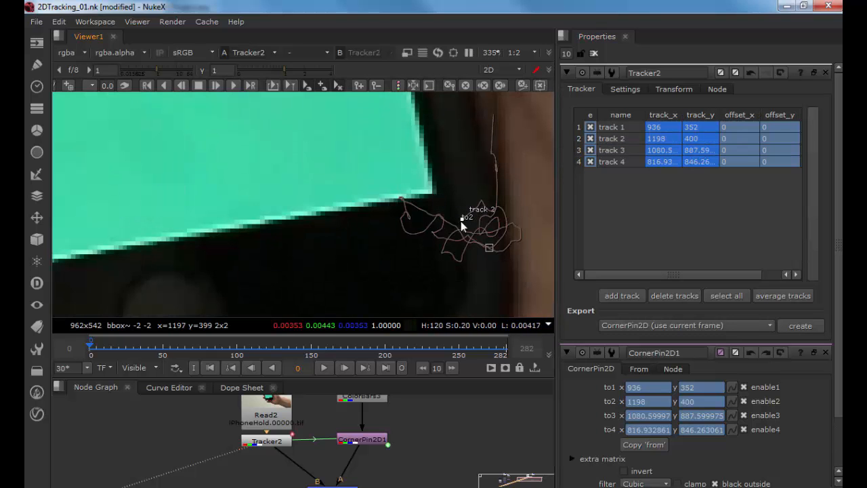
click(616, 139)
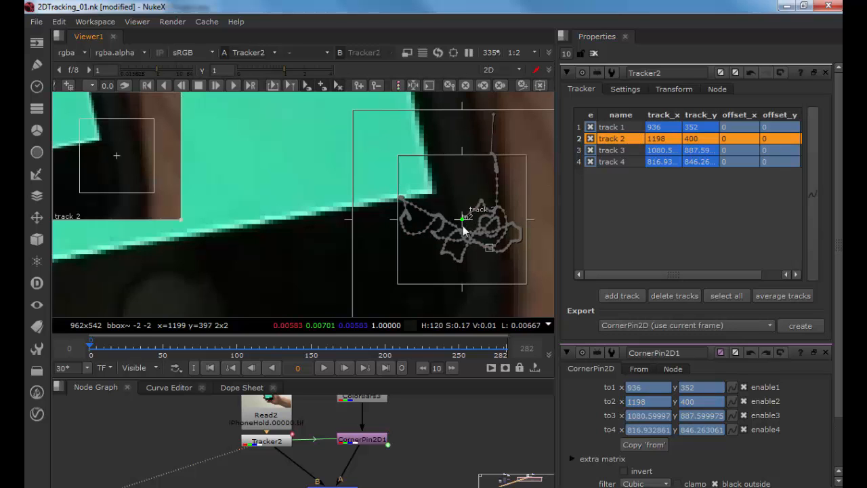
drag(470, 156, 469, 153)
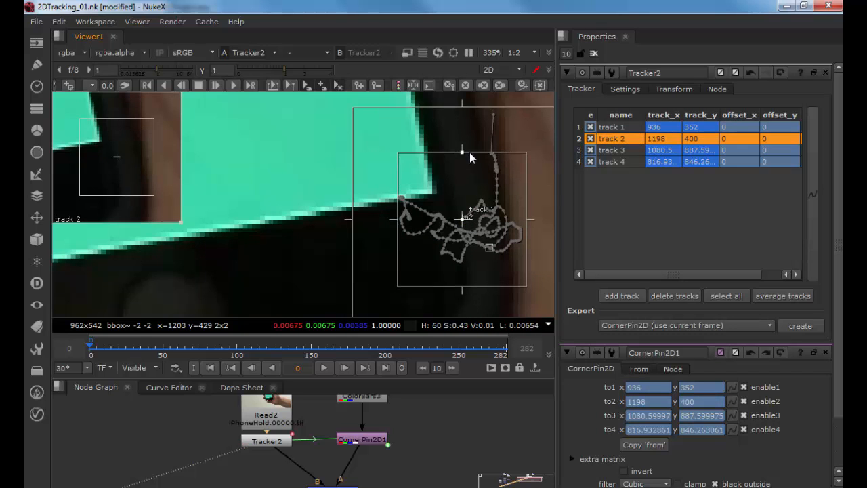
click(436, 189)
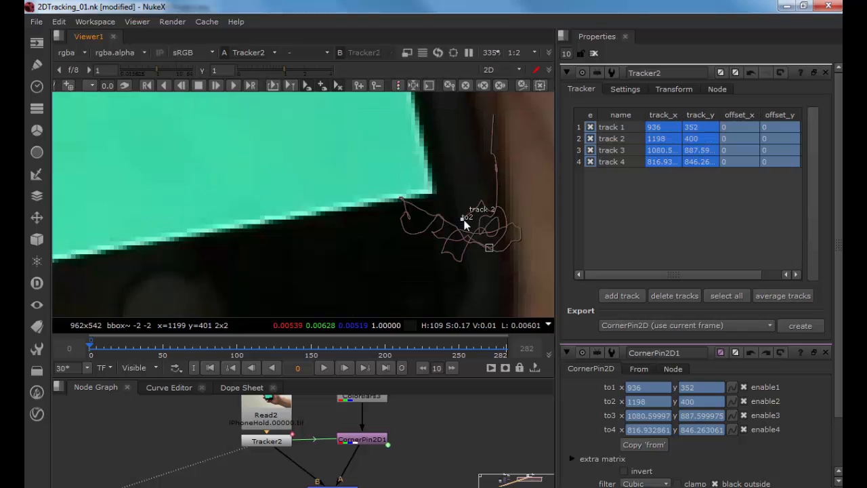
click(596, 139)
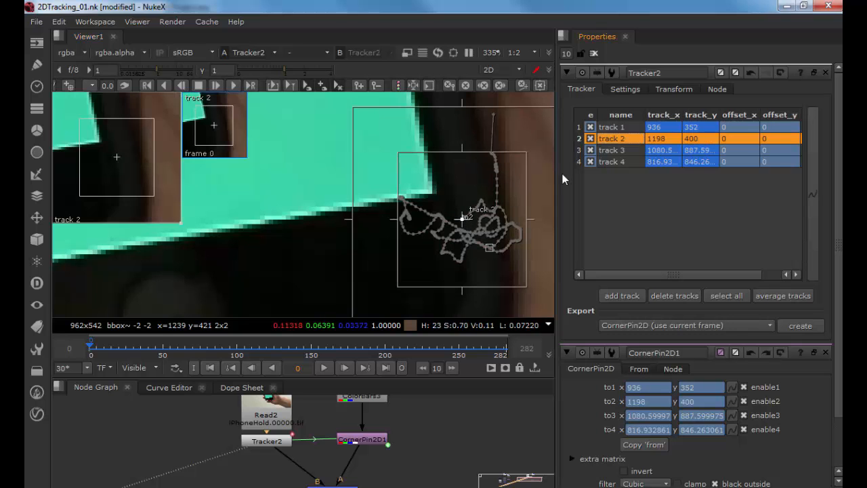
click(476, 213)
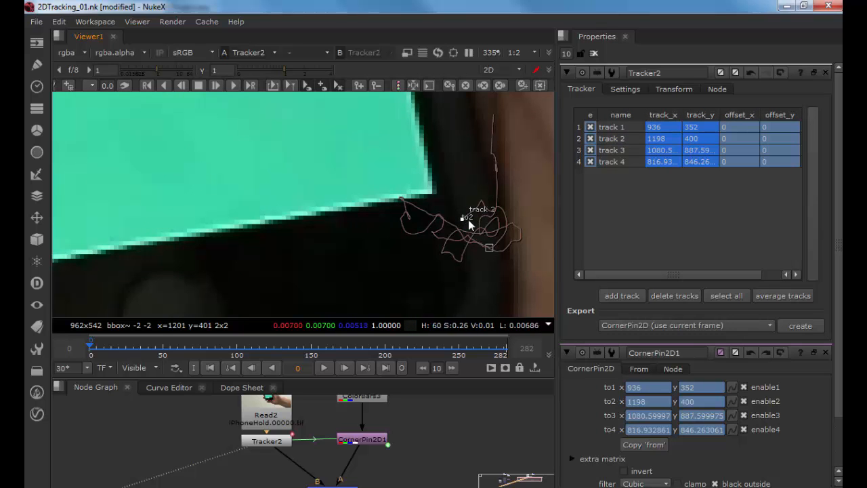
click(611, 139)
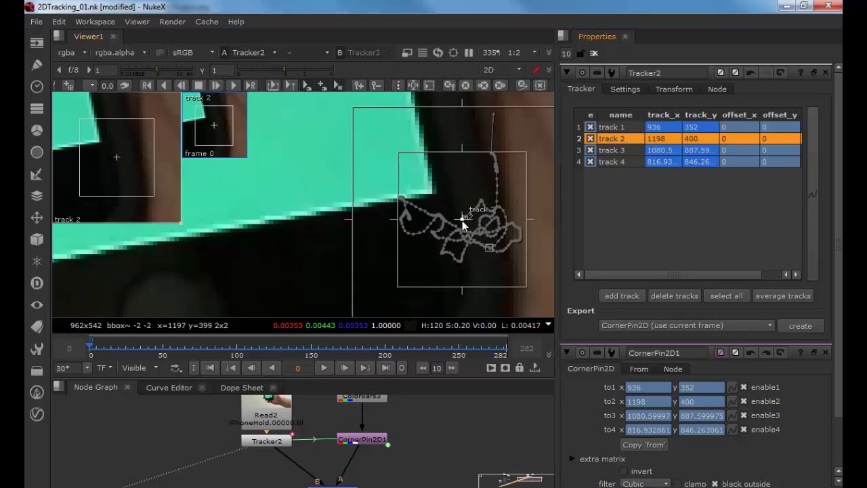
Step: Try to reposition track 2's point near the phone screen's lower corner, then locate it in the zoomed-out viewer
drag(108, 160, 134, 164)
click(408, 201)
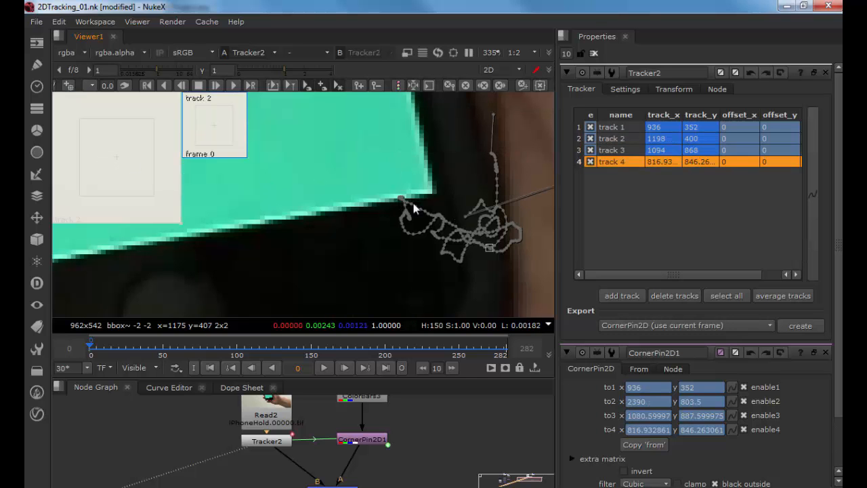
scroll(229, 169, down, 4)
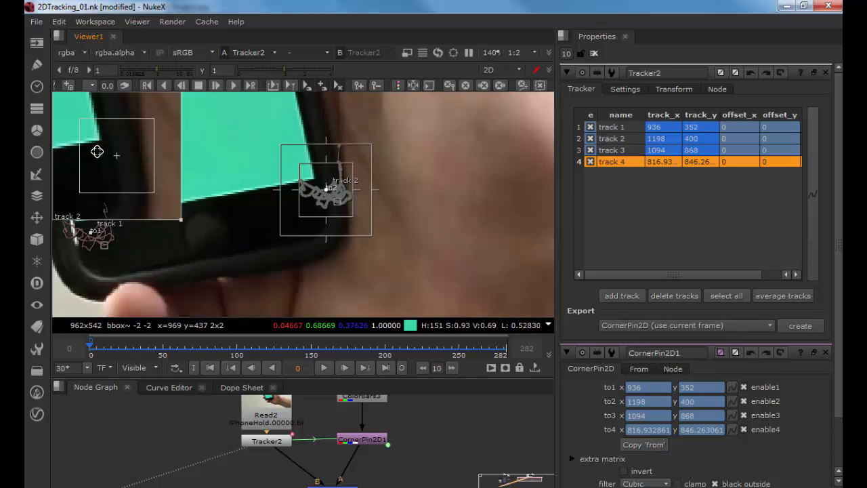
drag(107, 164, 103, 160)
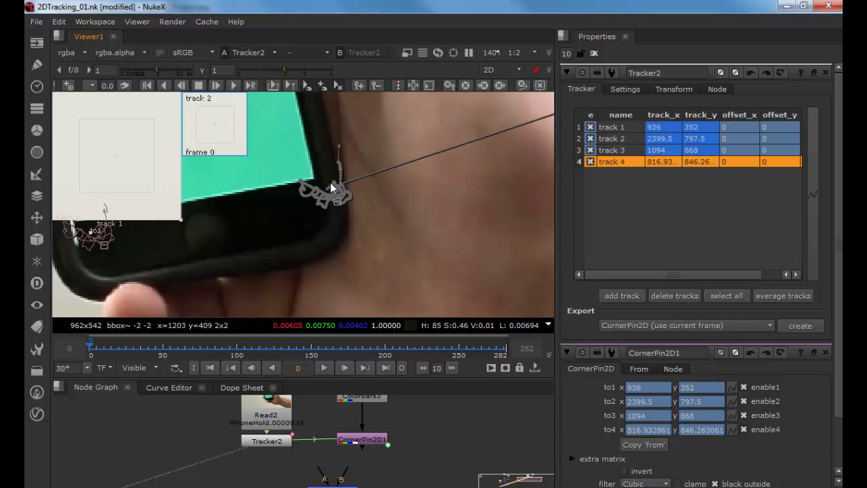
click(617, 139)
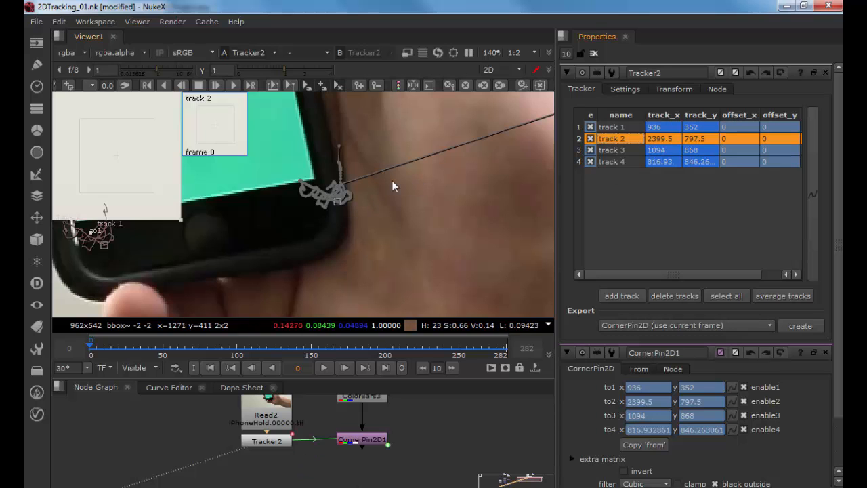
scroll(392, 180, down, 2)
scroll(399, 184, down, 4)
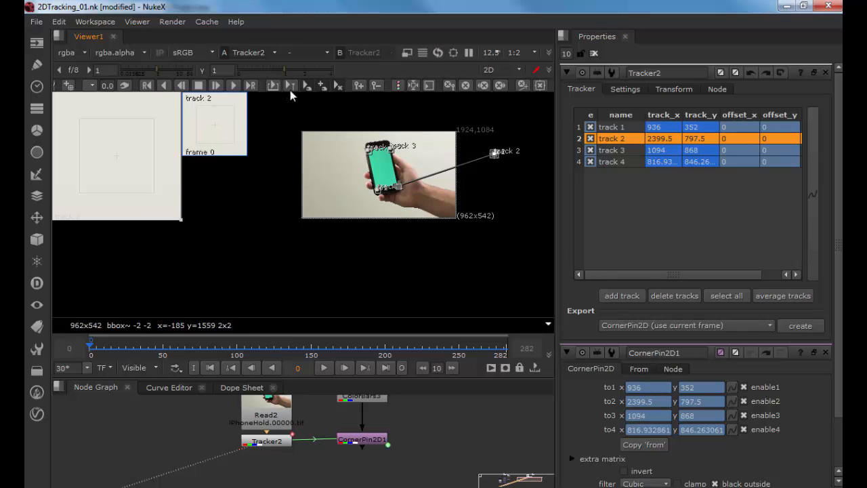
click(500, 85)
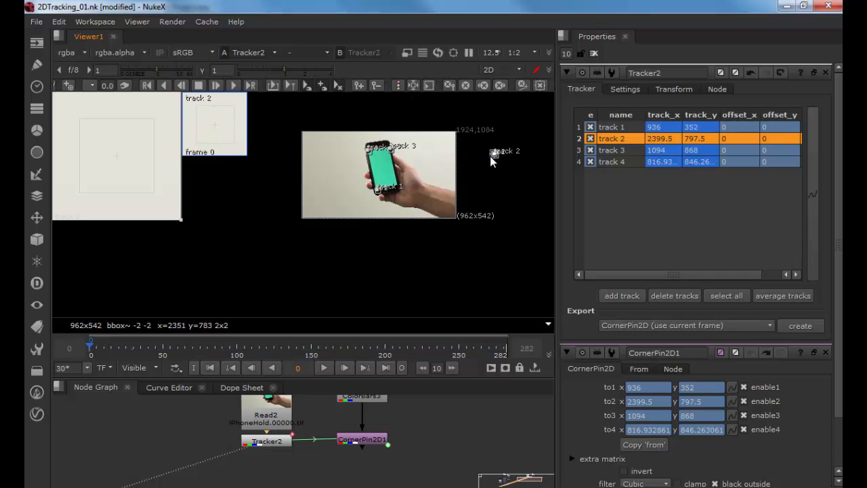
Step: Nudge the displaced track 2 point and undo that nudge
scroll(489, 155, up, 4)
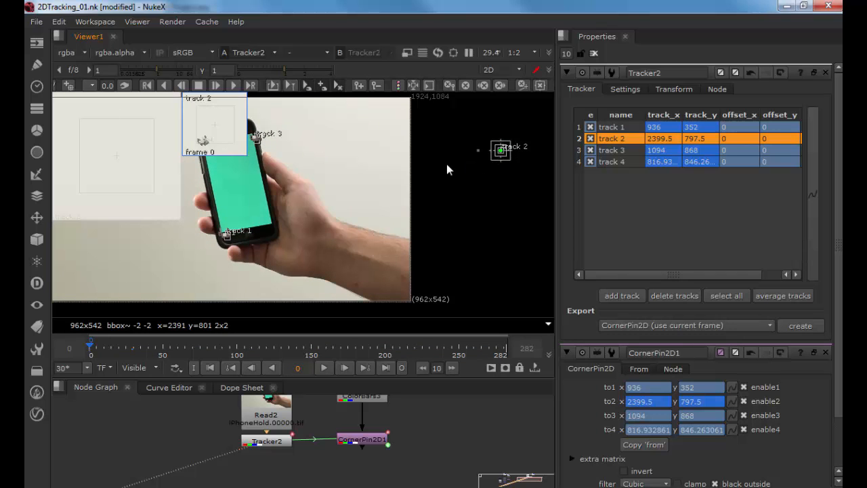
mouse_move(495, 156)
mouse_down()
mouse_move(486, 161)
mouse_move(495, 155)
mouse_up()
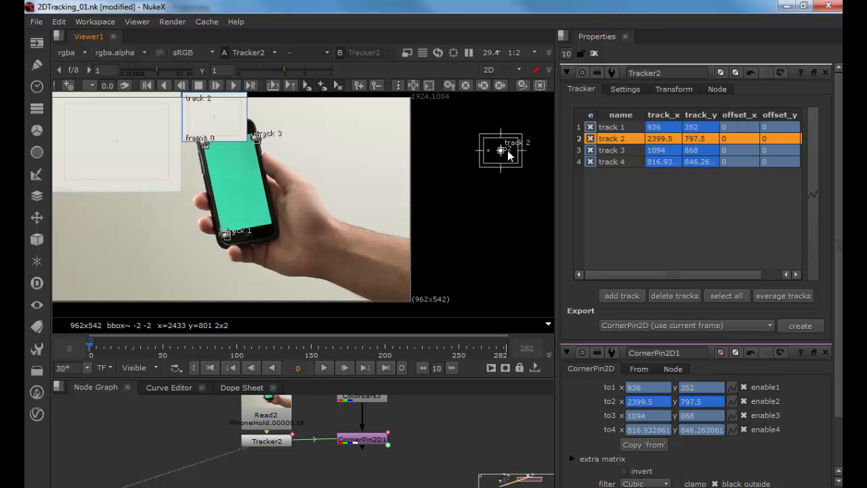
key(ctrl+z)
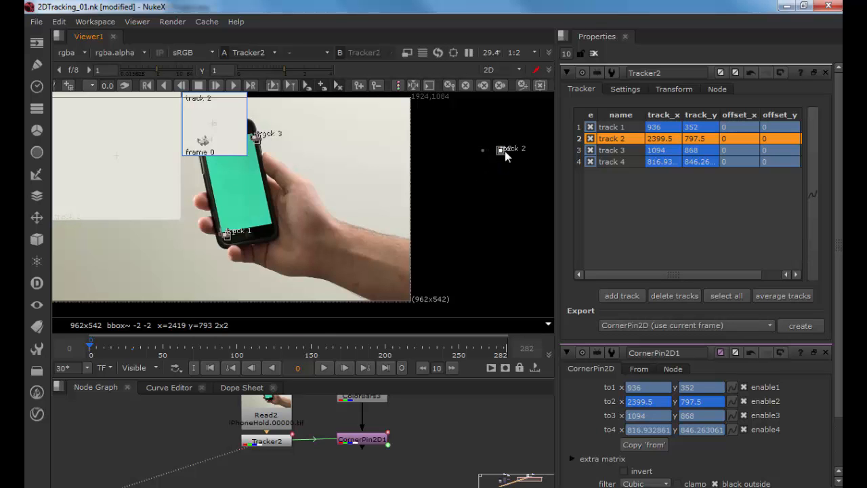
Step: Search the zoomed viewer, beyond the image area, for track 2's displaced tracking point
scroll(501, 150, up, 3)
click(589, 138)
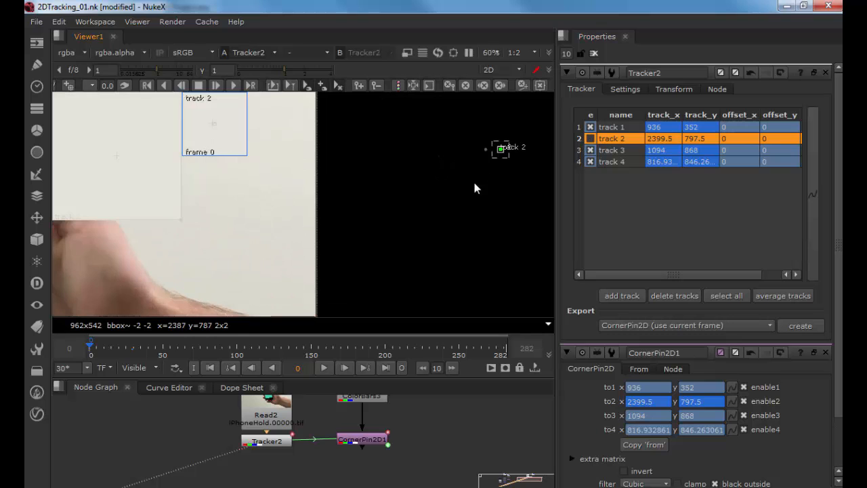
click(590, 139)
scroll(468, 155, down, 2)
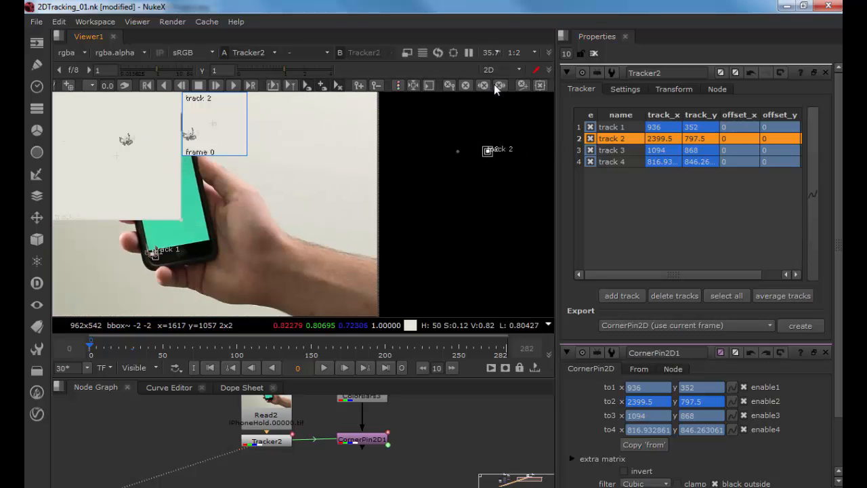
click(488, 149)
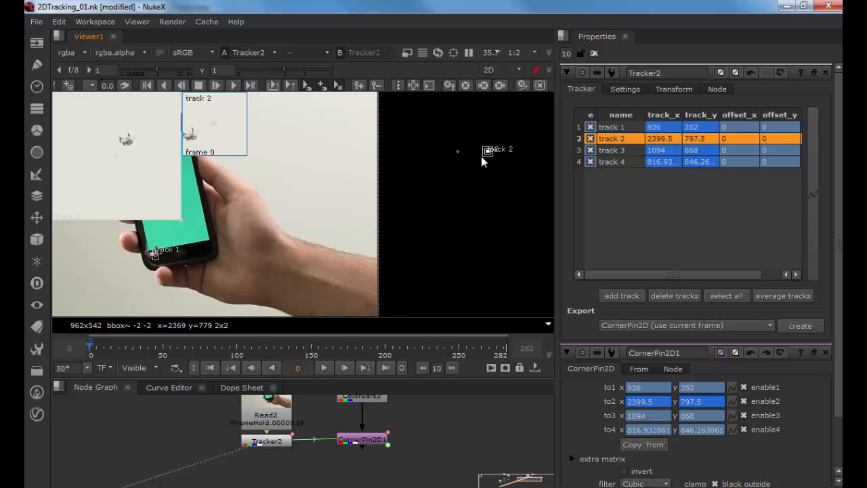
scroll(483, 155, up, 5)
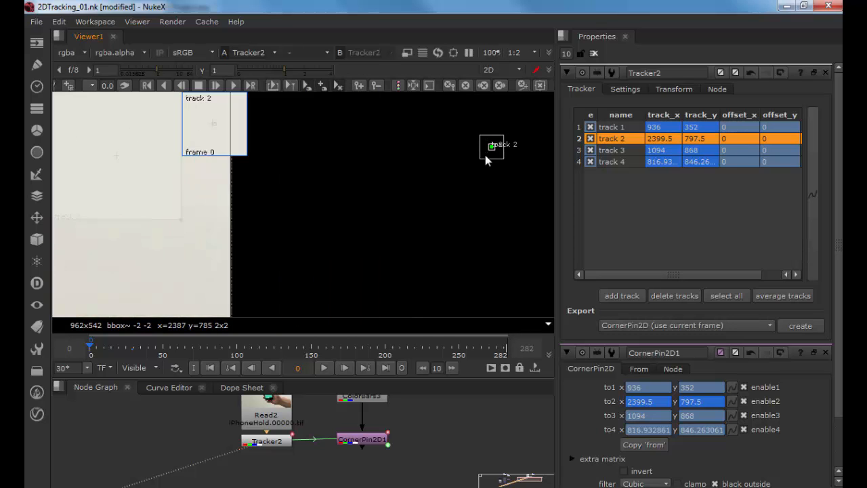
drag(480, 158, 448, 188)
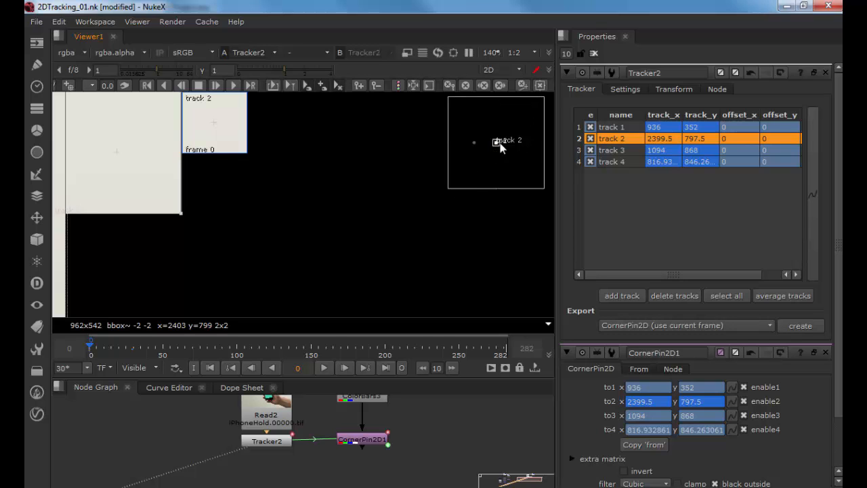
scroll(505, 156, up, 8)
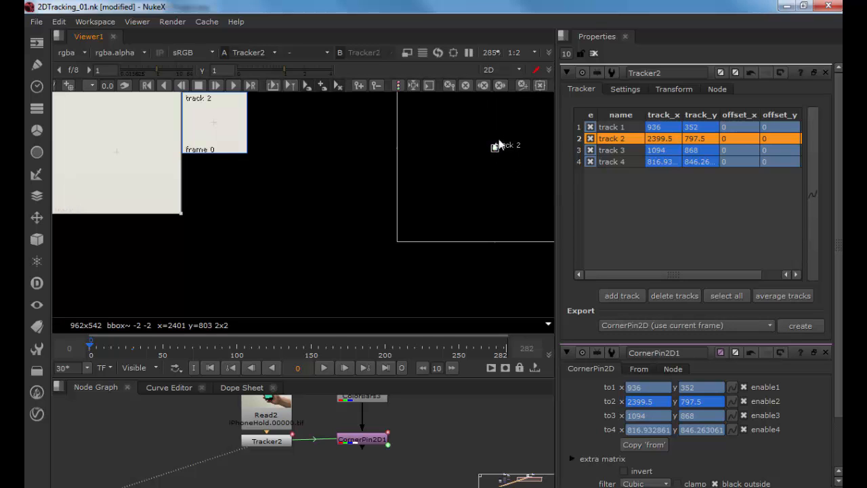
scroll(497, 156, up, 2)
drag(492, 153, 632, 163)
drag(465, 167, 466, 294)
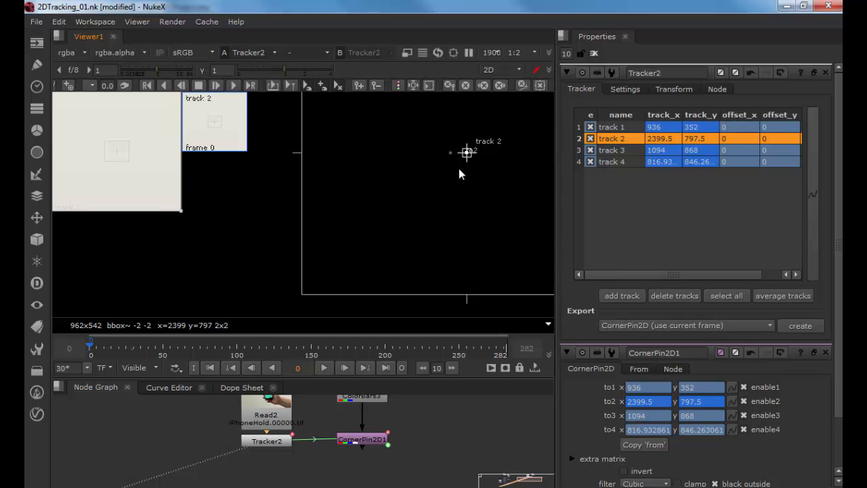
scroll(453, 184, down, 5)
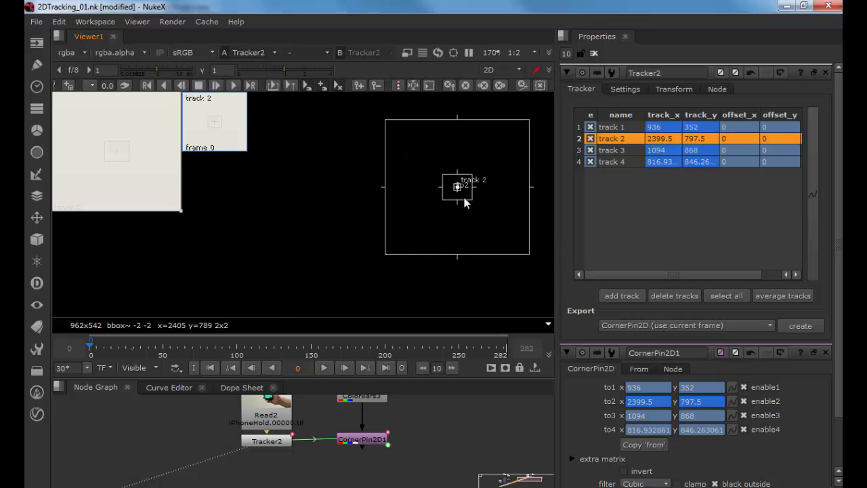
Step: Delete track 2 from the tracker and fit the frame back into the viewer
click(663, 298)
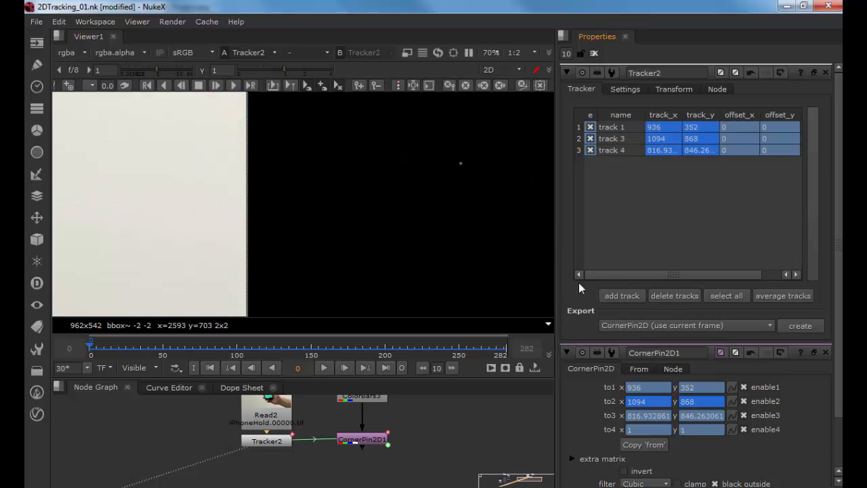
scroll(347, 245, down, 5)
key(f)
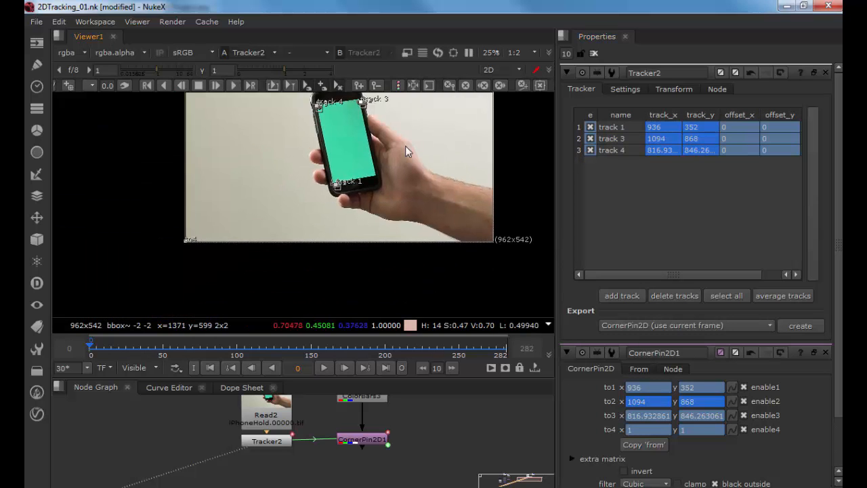
Step: Add a new track to the tracker and select all tracks in the list
scroll(405, 145, up, 4)
click(621, 296)
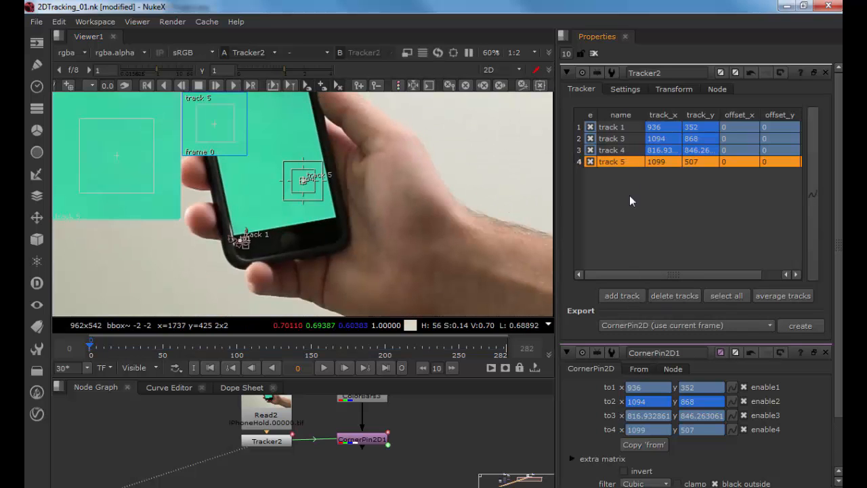
mouse_move(618, 163)
mouse_down()
mouse_move(615, 142)
mouse_move(609, 162)
mouse_up()
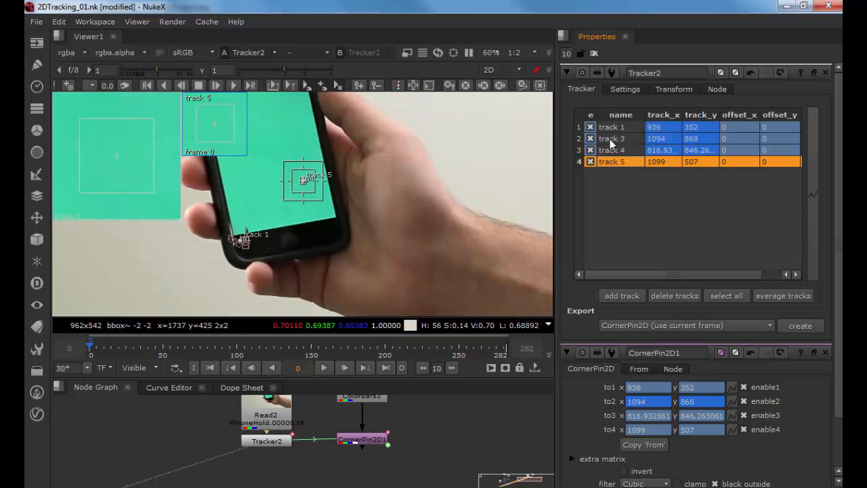
right_click(611, 139)
click(594, 181)
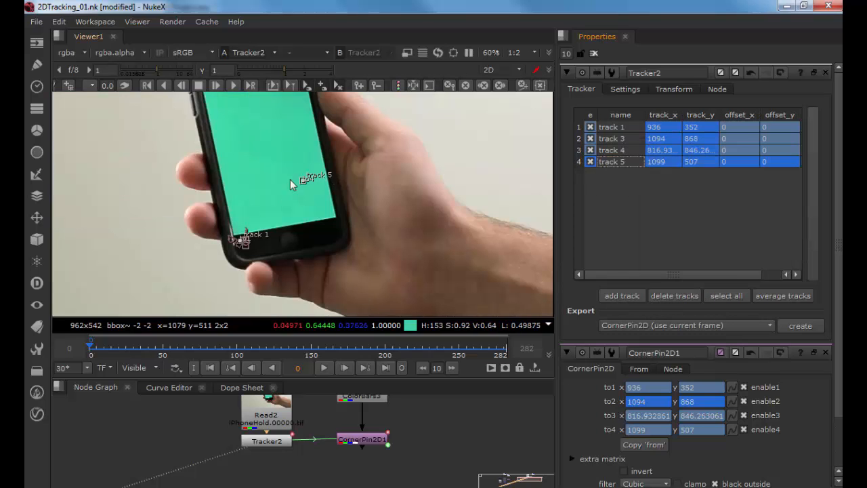
Step: Zoom in on the phone screen, select track 5 and nudge its point slightly
scroll(298, 178, up, 2)
scroll(318, 185, up, 2)
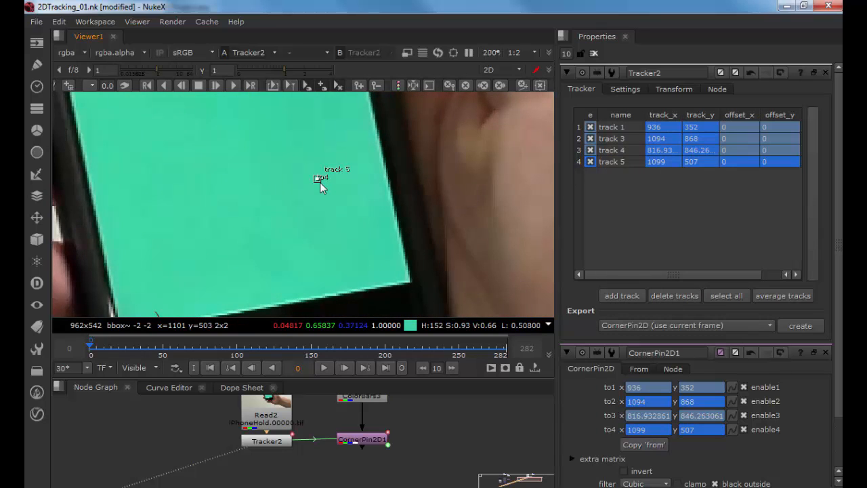
scroll(319, 182, up, 2)
click(603, 162)
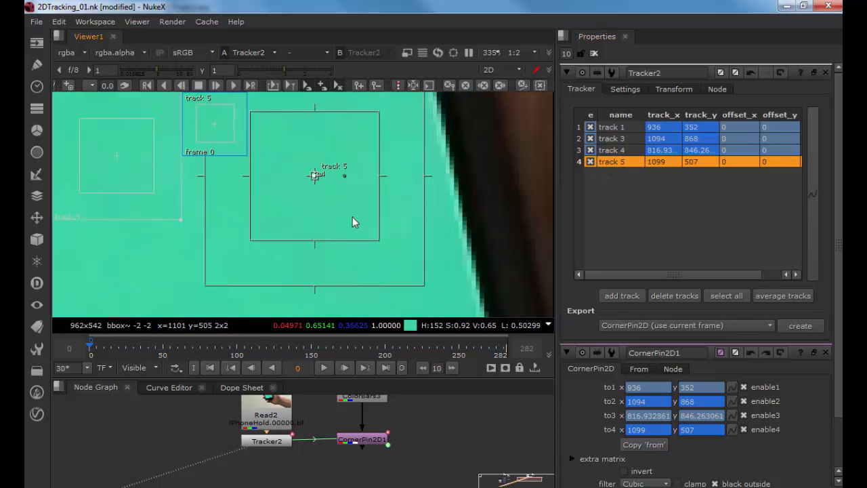
click(263, 441)
scroll(330, 265, down, 2)
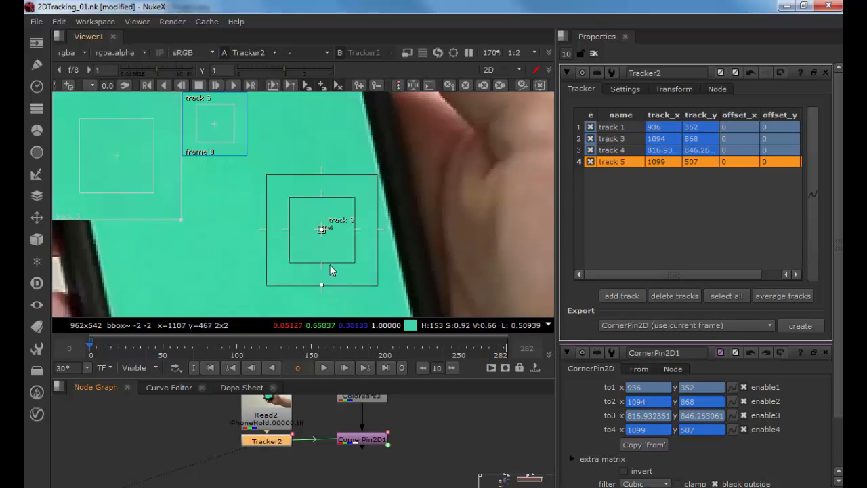
drag(353, 268, 350, 266)
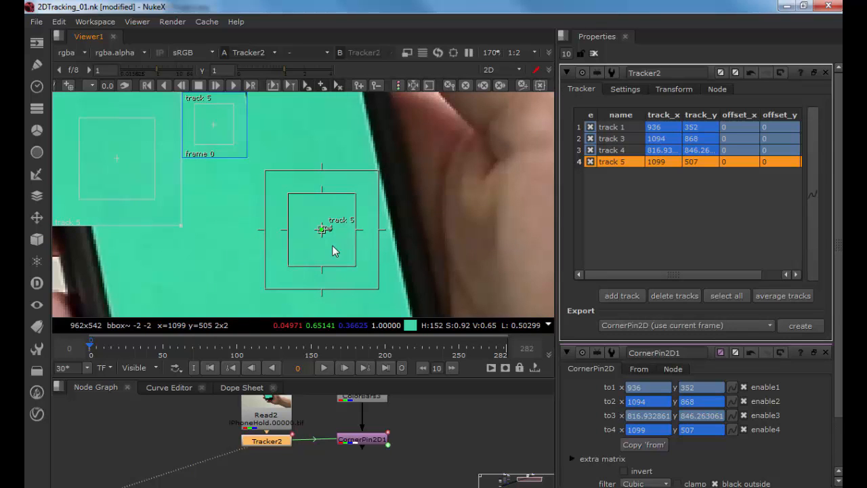
scroll(323, 226, down, 2)
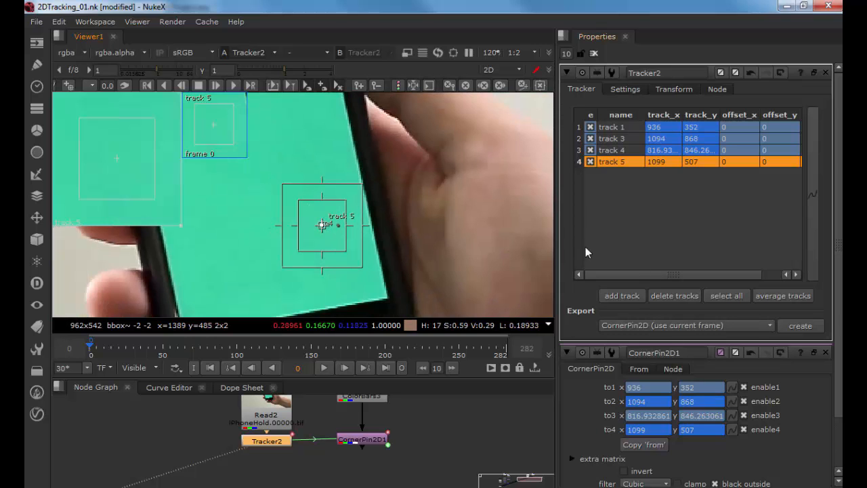
Step: Delete the selected tracks and undo the deletion
click(672, 295)
key(ctrl+z)
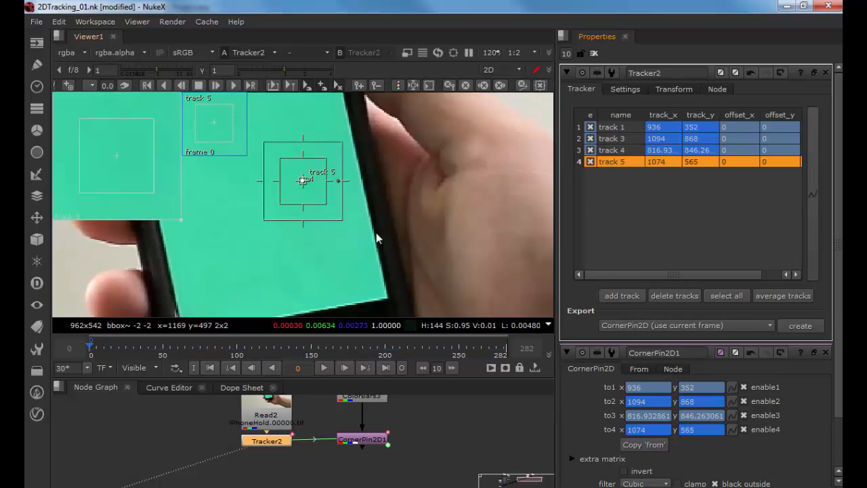
Step: Drag track 5's point away from the phone screen using the zoom window
drag(109, 158, 134, 189)
scroll(411, 227, down, 4)
scroll(413, 231, down, 8)
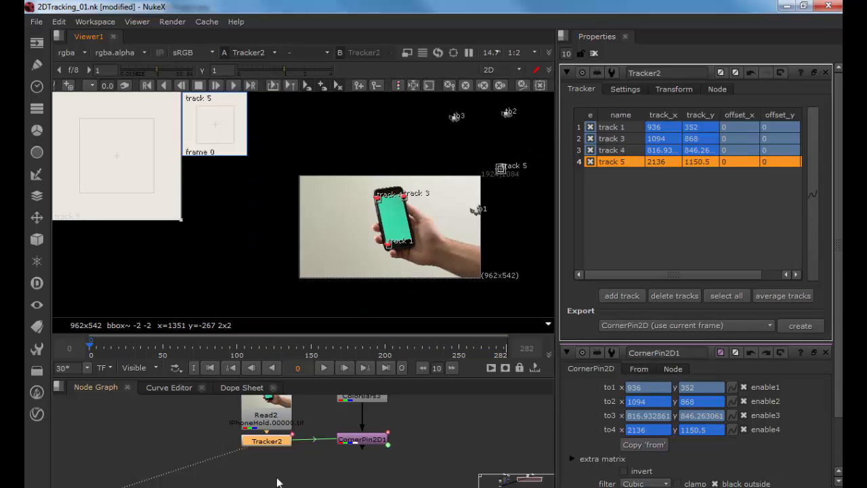
Step: Delete the Tracker2 node, confirming the deletion despite CornerPin2D1 depending on it
ctrl+shift+click(276, 415)
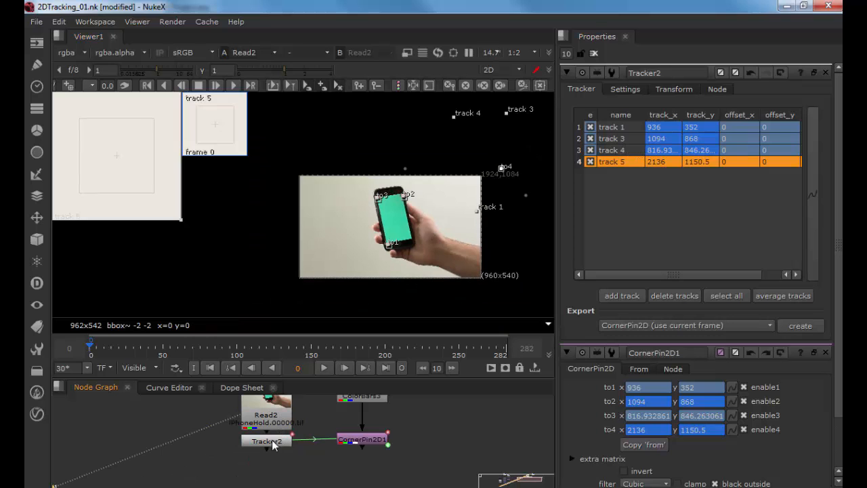
click(271, 441)
key(Delete)
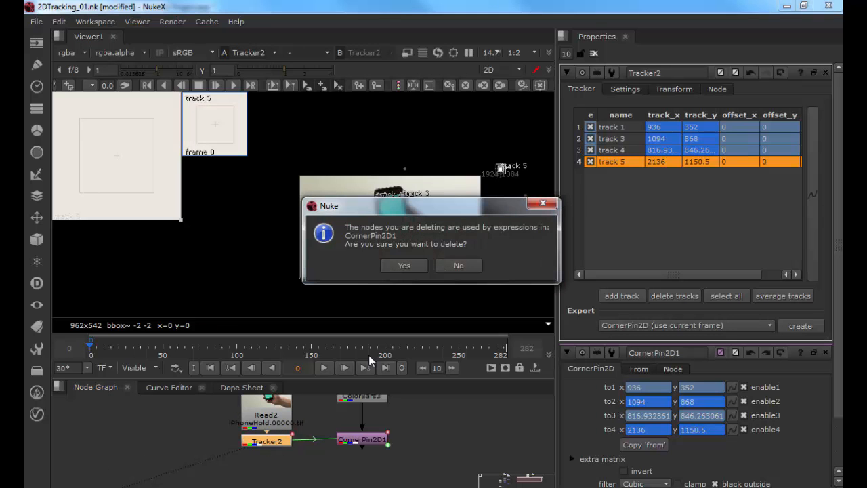
click(405, 266)
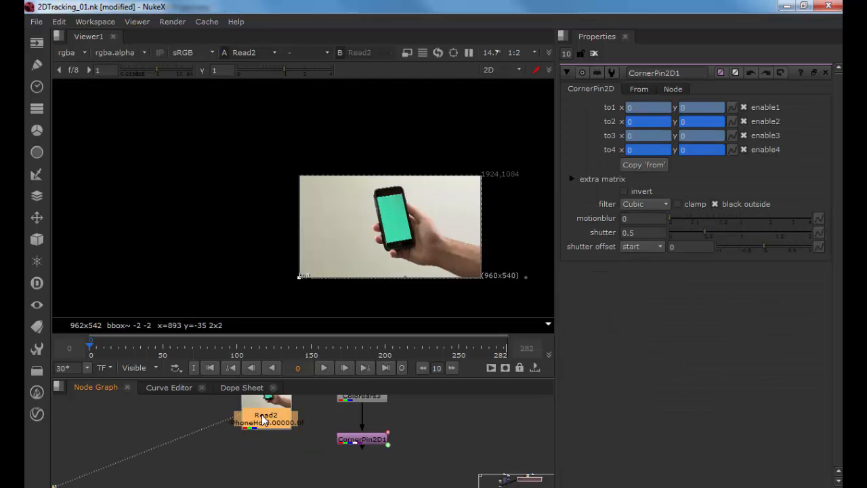
Step: Create a new Tracker node attached to the Read node and select it
key(Tab)
text(track)
key(Return)
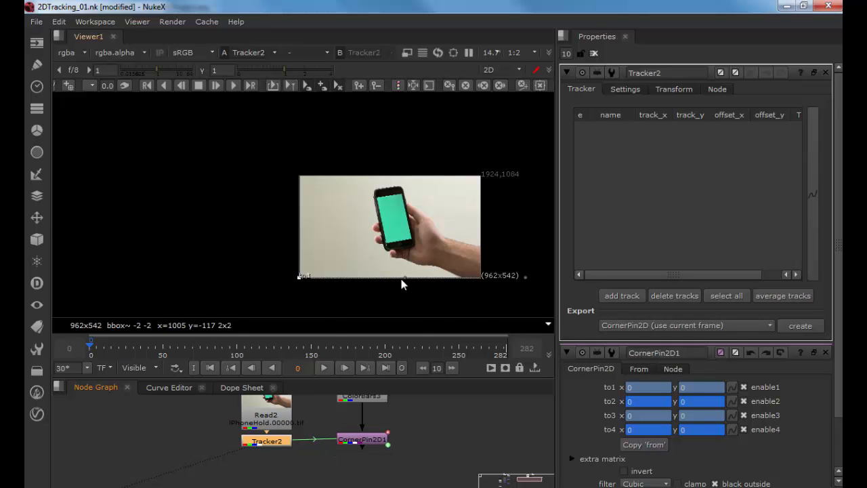
scroll(411, 271, up, 1)
scroll(474, 203, up, 1)
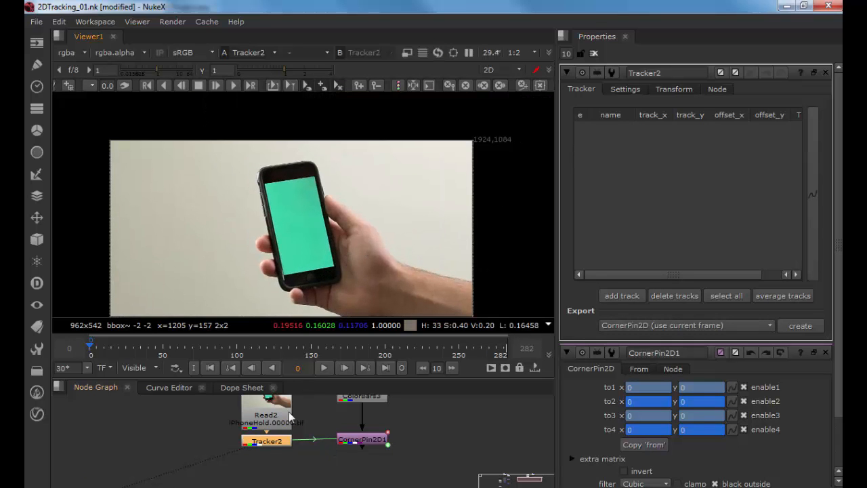
click(277, 433)
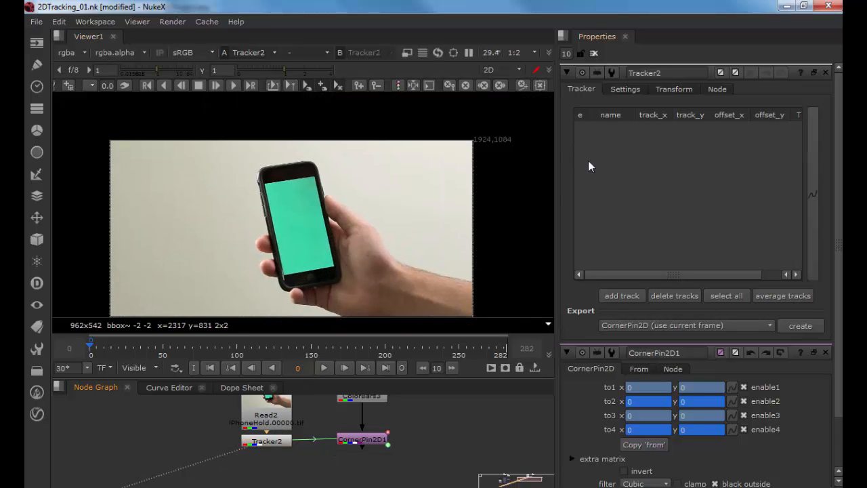
Step: Add a track and reposition its point through the viewer and the zoom window
click(604, 300)
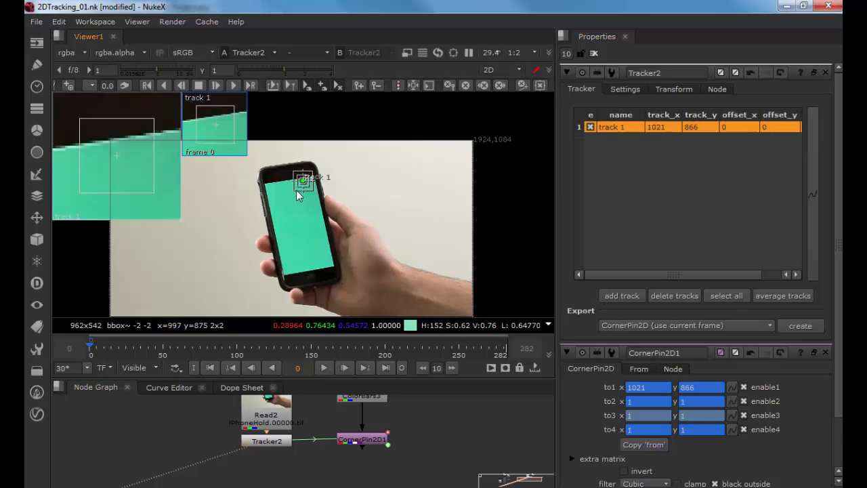
scroll(297, 195, up, 2)
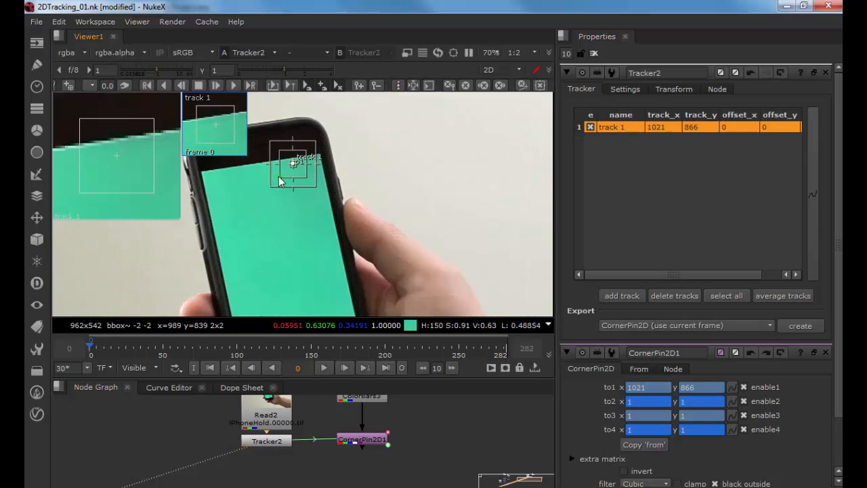
drag(269, 189, 255, 376)
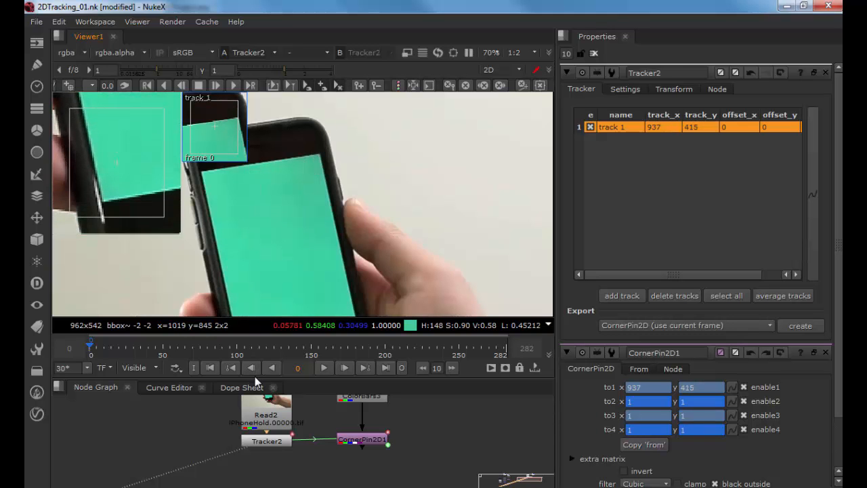
drag(145, 207, 153, 202)
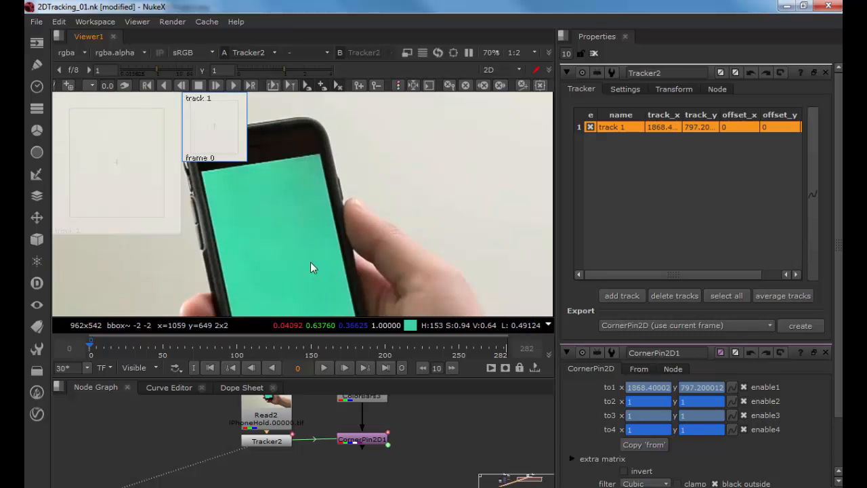
scroll(310, 263, down, 5)
scroll(310, 262, down, 2)
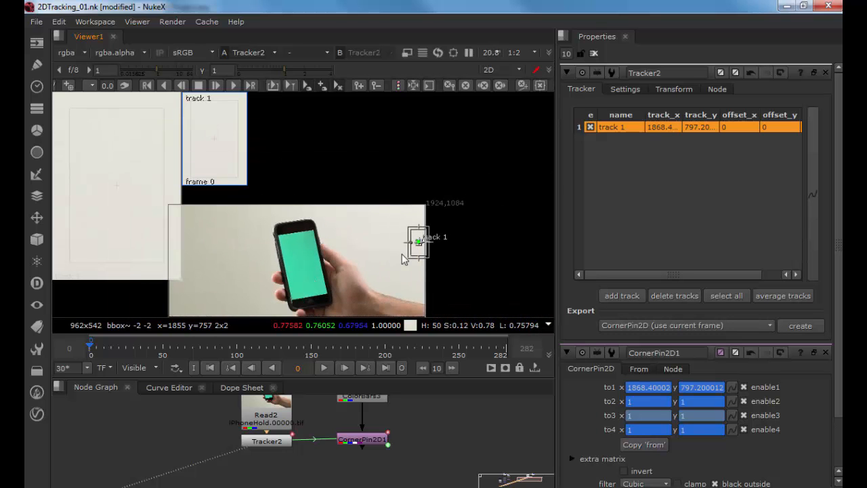
Step: Delete the CornerPin2D1 node and the newly created Tracker node
click(365, 439)
key(Delete)
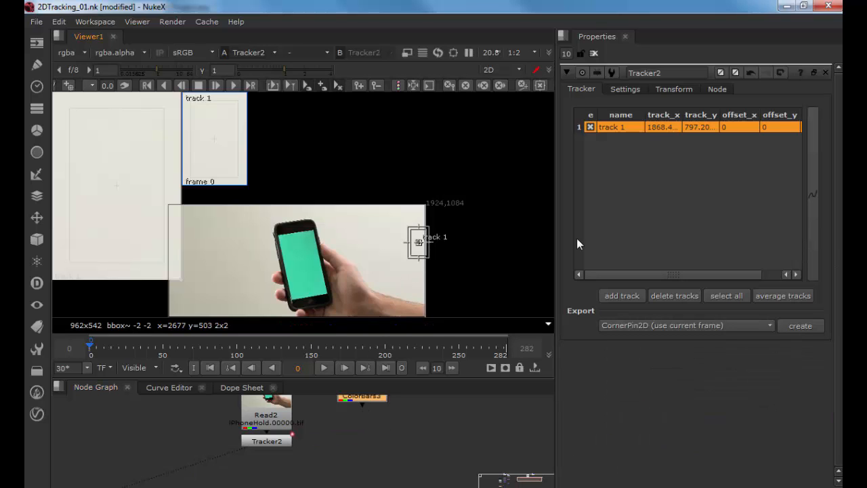
click(673, 295)
key(Delete)
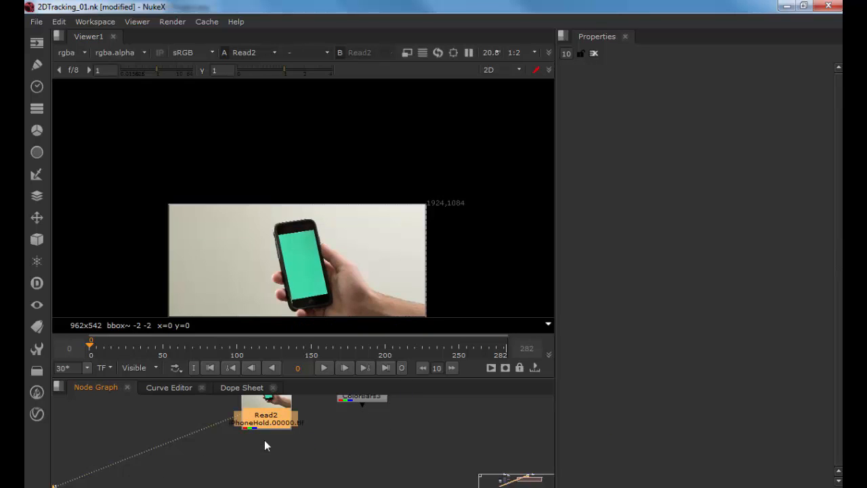
Step: Create a fresh Tracker node attached to the Read node
key(Tab)
text(tracker)
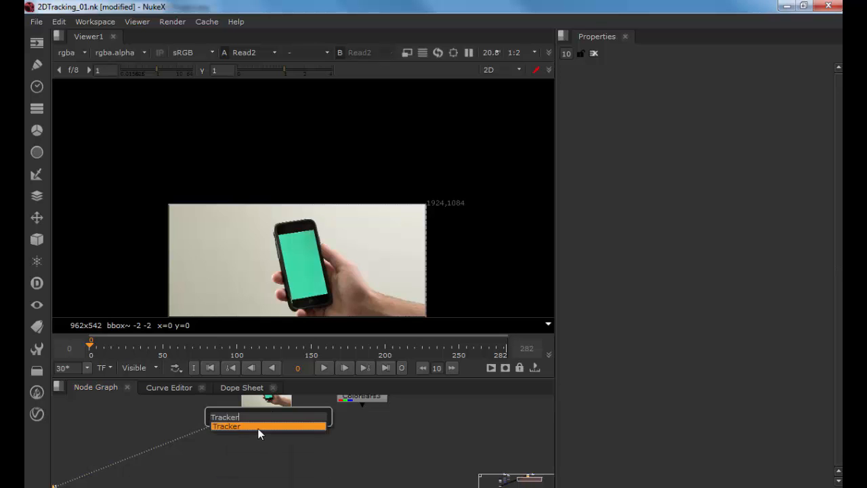
key(Return)
scroll(304, 325, up, 3)
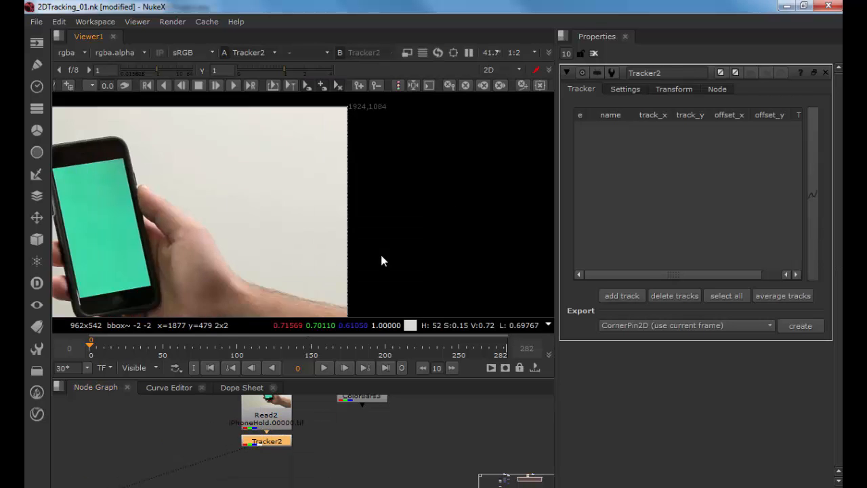
Step: Add a first track and place its point on the phone screen's bottom-left corner
click(636, 296)
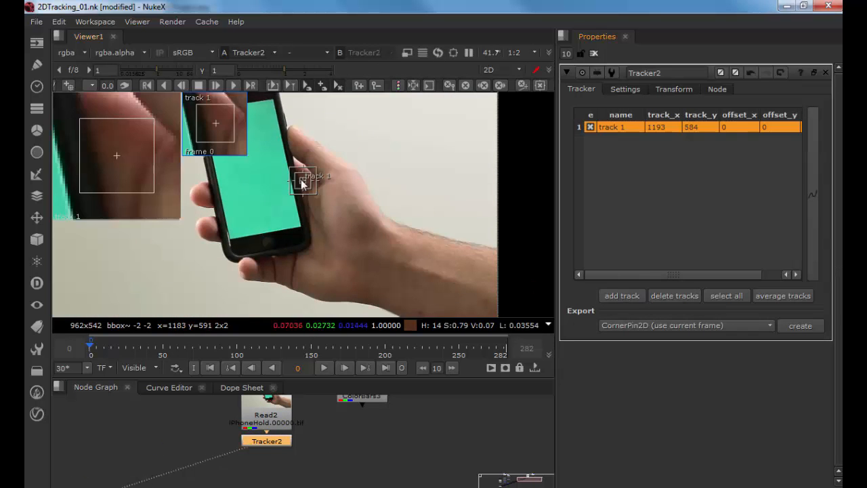
drag(300, 174, 222, 246)
scroll(233, 244, up, 8)
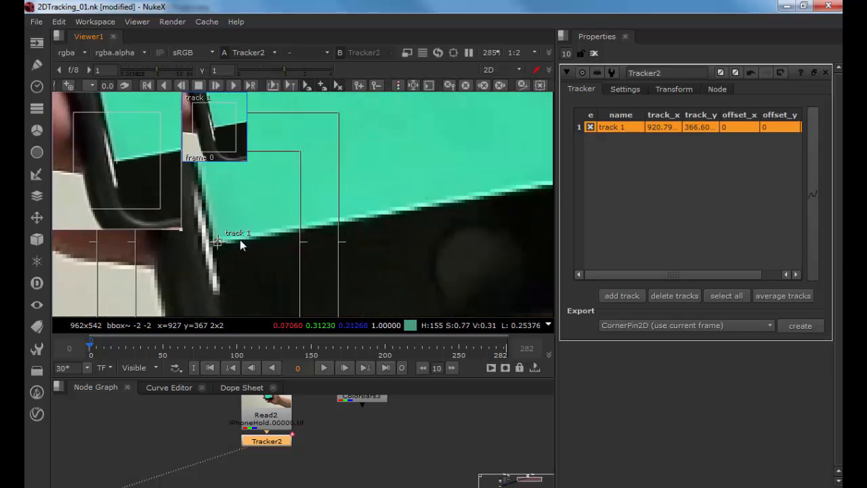
scroll(240, 240, down, 6)
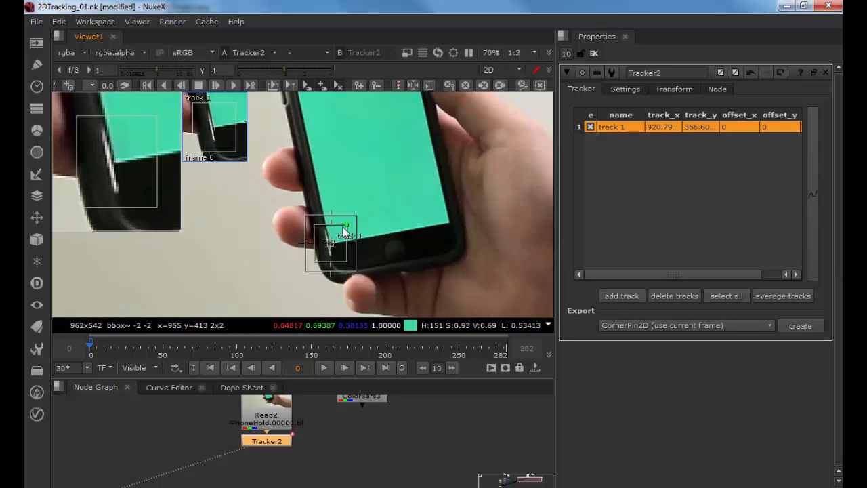
drag(403, 228, 298, 246)
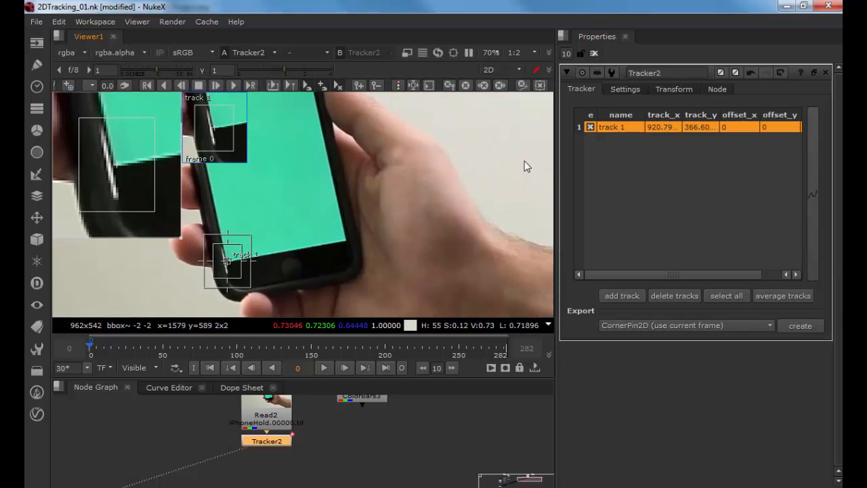
Step: Add a second and third track and place them on the screen's bottom-right and top-right corners
click(608, 296)
drag(303, 188, 344, 242)
drag(361, 213, 419, 309)
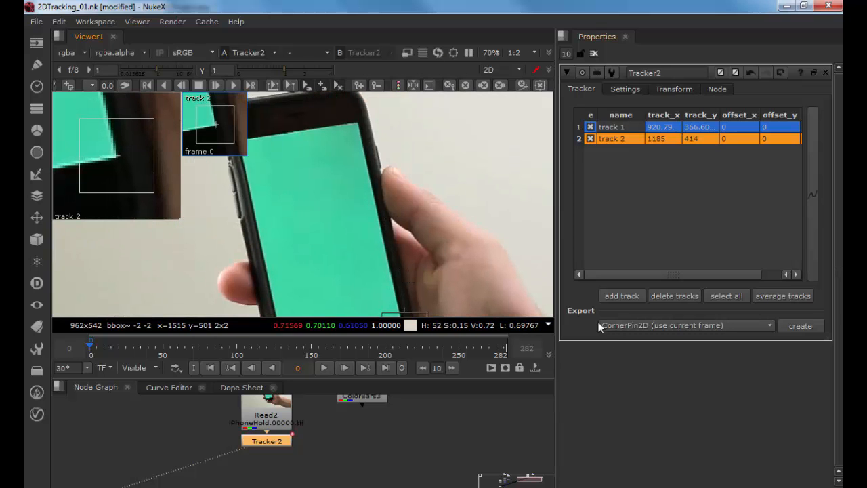
click(628, 296)
drag(313, 187, 361, 123)
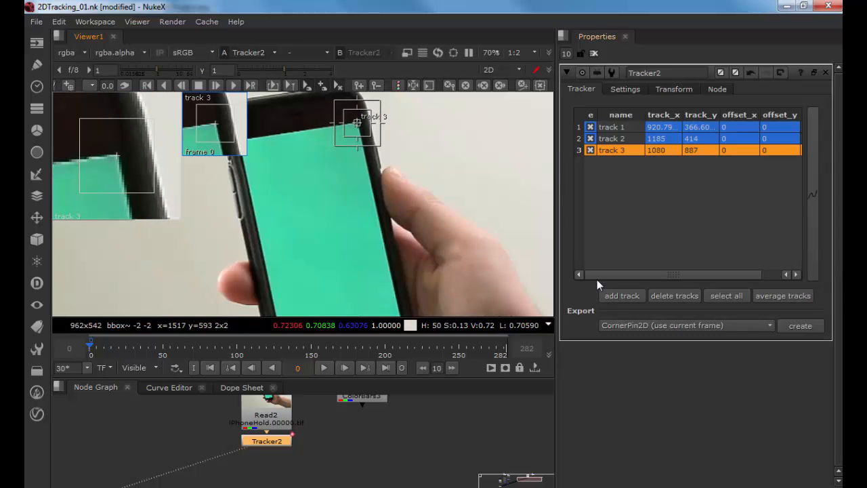
Step: Add a fourth track and place it on the phone screen's top-left corner
click(623, 296)
drag(397, 212, 332, 174)
scroll(356, 195, up, 2)
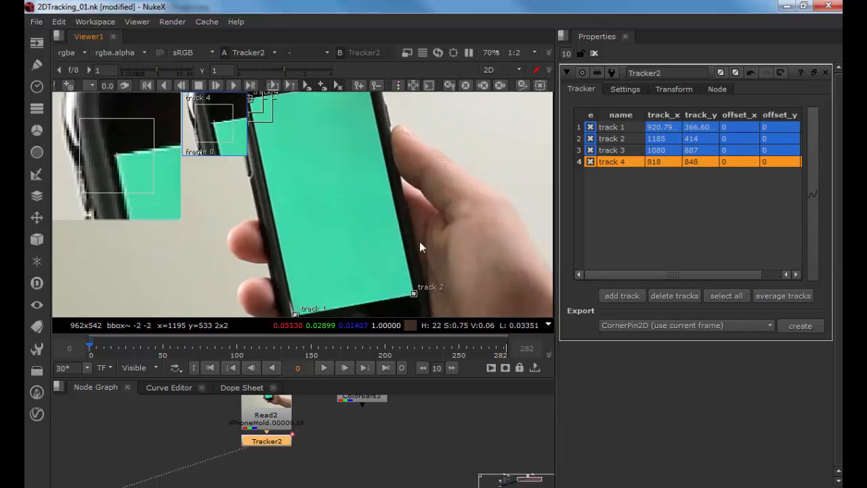
scroll(419, 241, down, 4)
Step: Select all four tracks and create a CornerPin2D (use current frame) export node
click(619, 126)
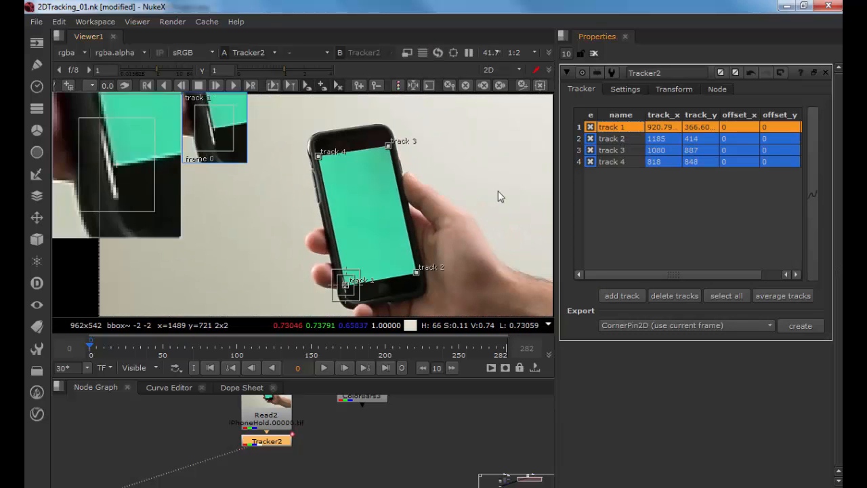
shift+click(625, 162)
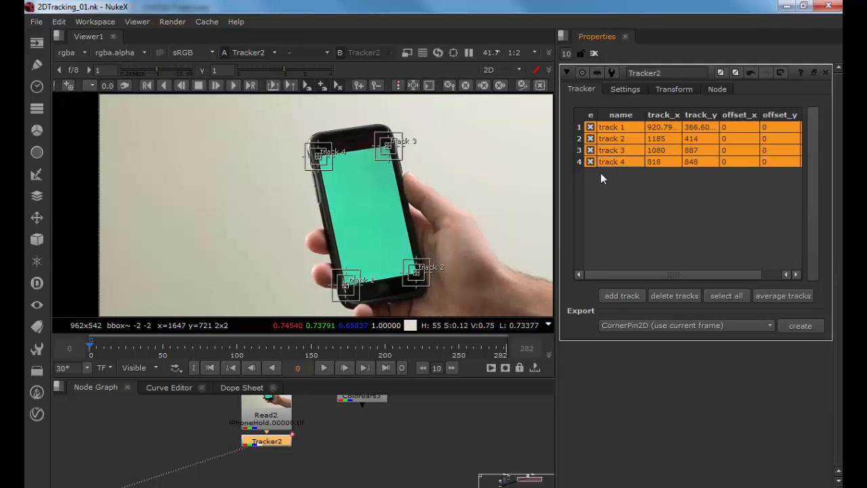
drag(396, 216, 358, 215)
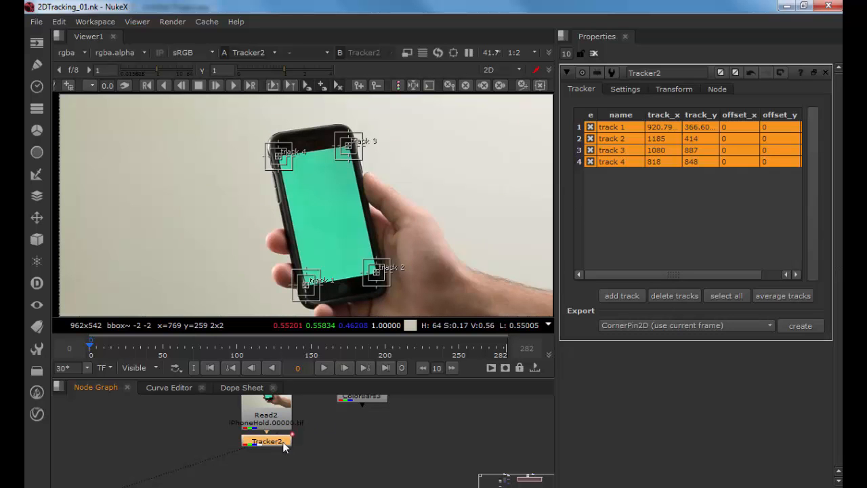
click(815, 326)
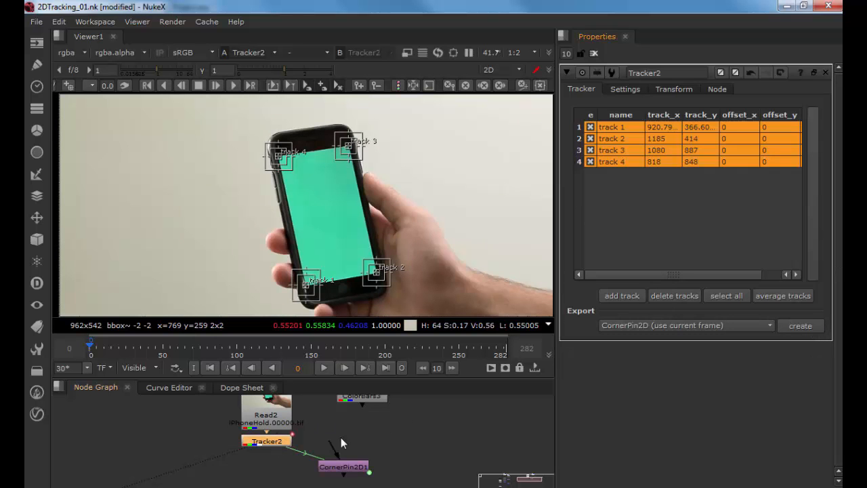
Step: Connect the CornerPin2D1 node below the colour bars and set its 'from' corners to the input
drag(342, 466, 361, 438)
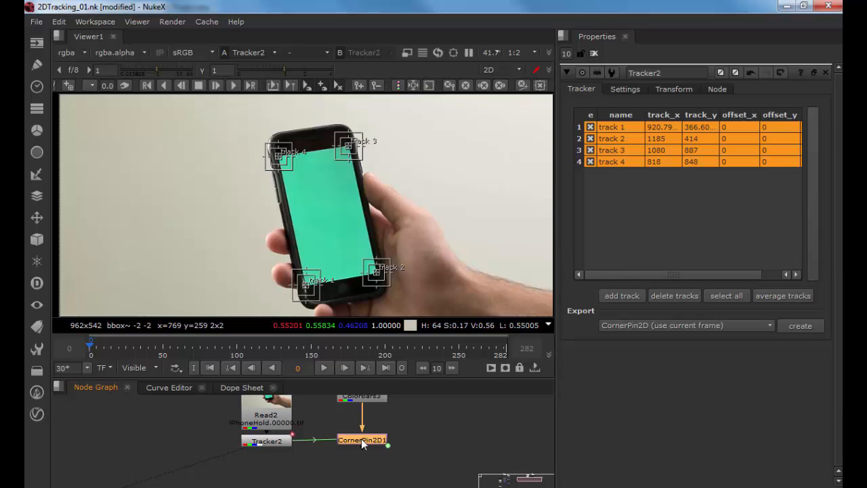
double_click(361, 438)
click(641, 88)
click(620, 164)
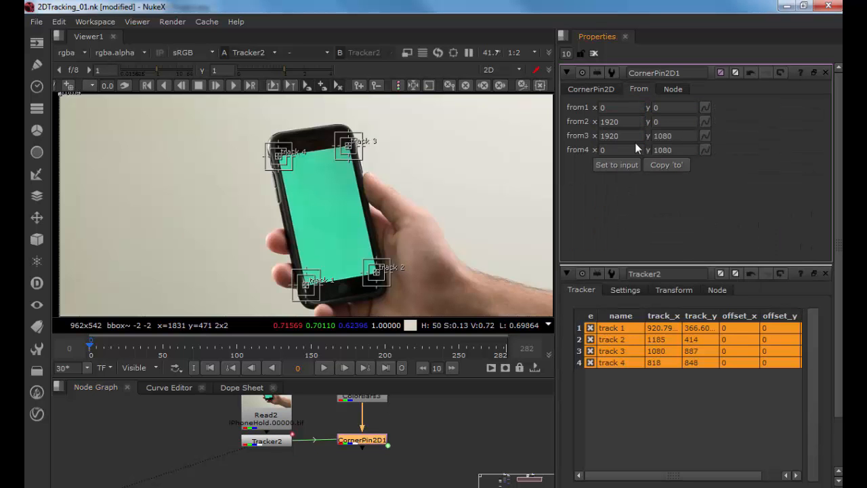
click(604, 91)
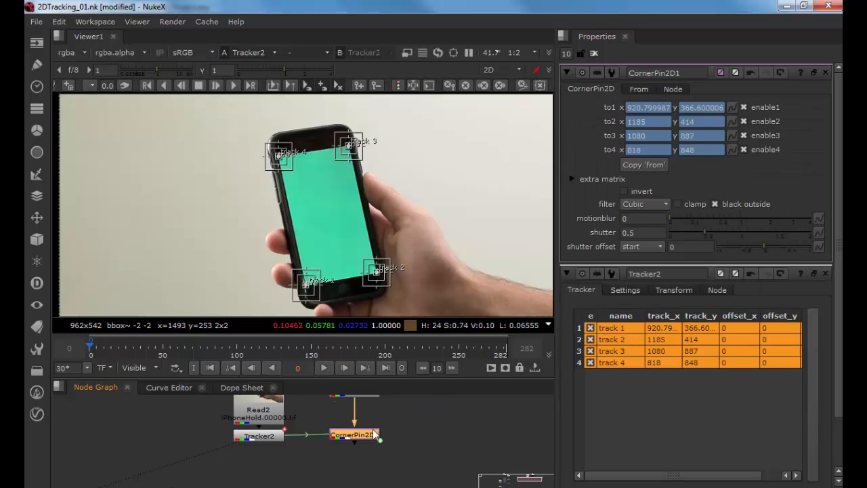
Step: Merge the corner-pinned colour bars over the Tracker2 footage and view the Merge3 result
key(1)
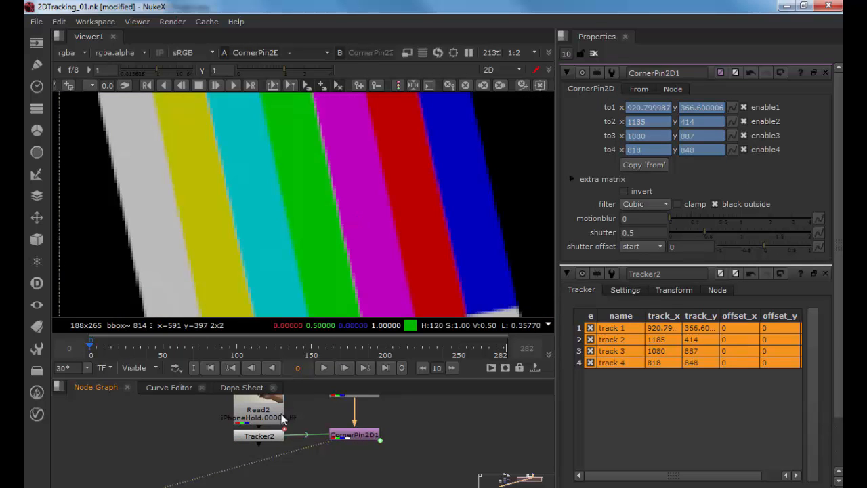
drag(340, 466, 348, 420)
key(m)
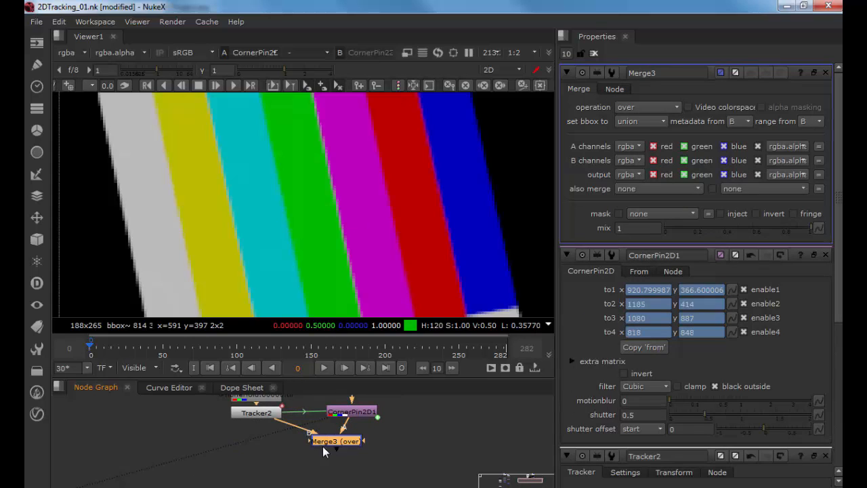
key(1)
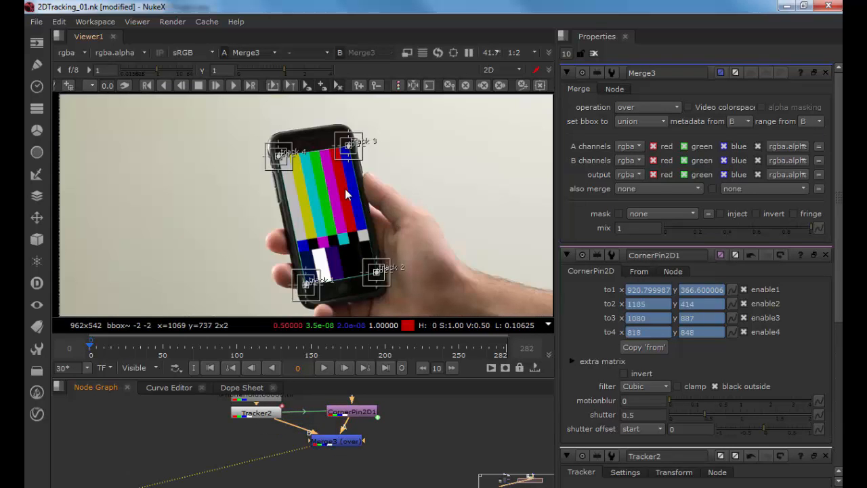
Step: Move the Merge3 node lower in the node graph
scroll(346, 191, up, 4)
scroll(346, 191, down, 2)
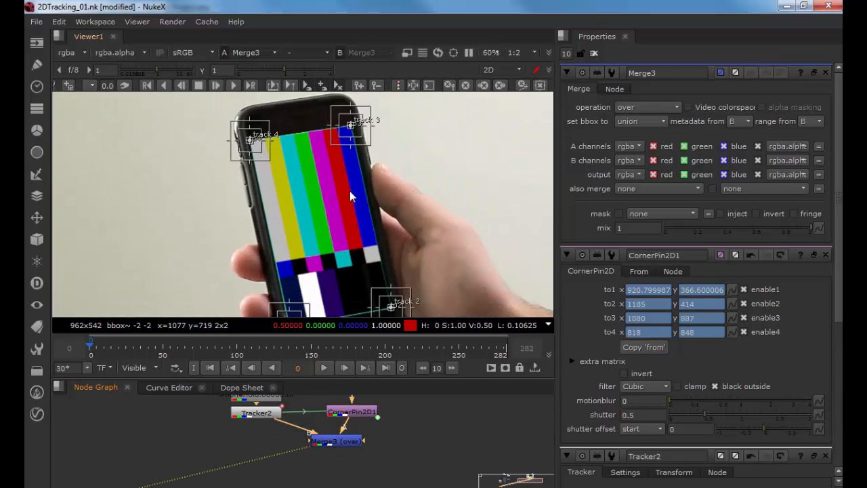
scroll(350, 197, down, 1)
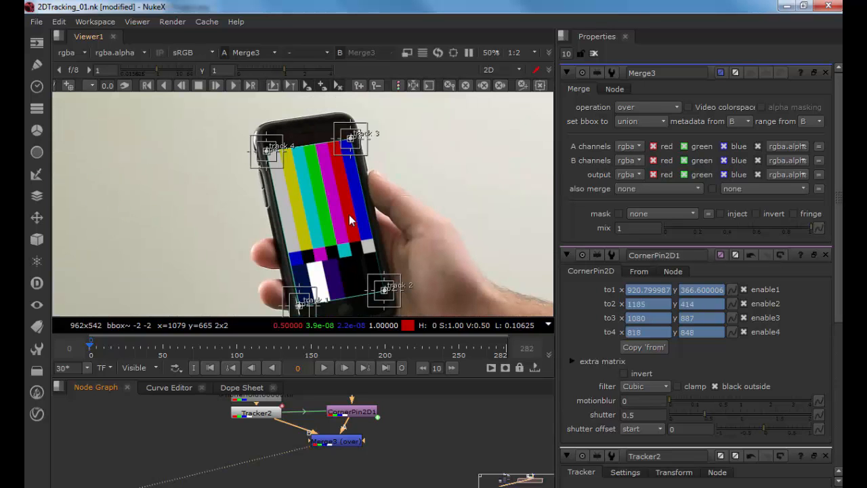
click(332, 442)
drag(332, 441, 312, 464)
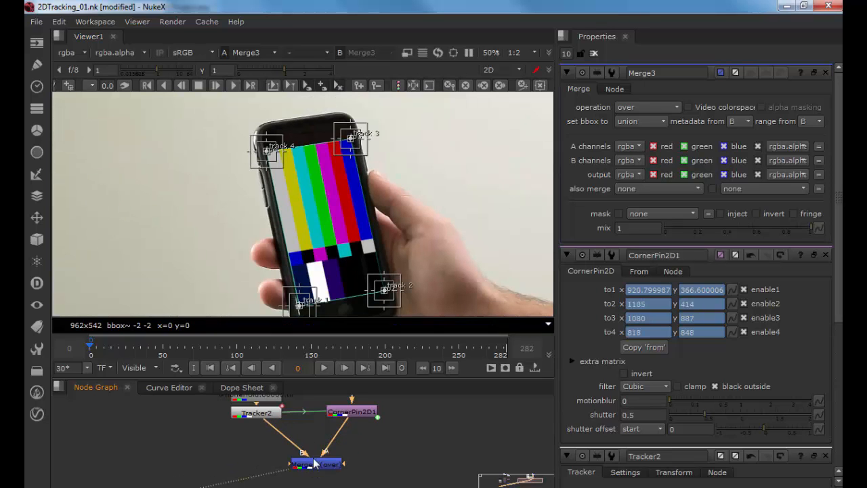
Step: Track all four points forward through the footage
scroll(605, 286, down, 5)
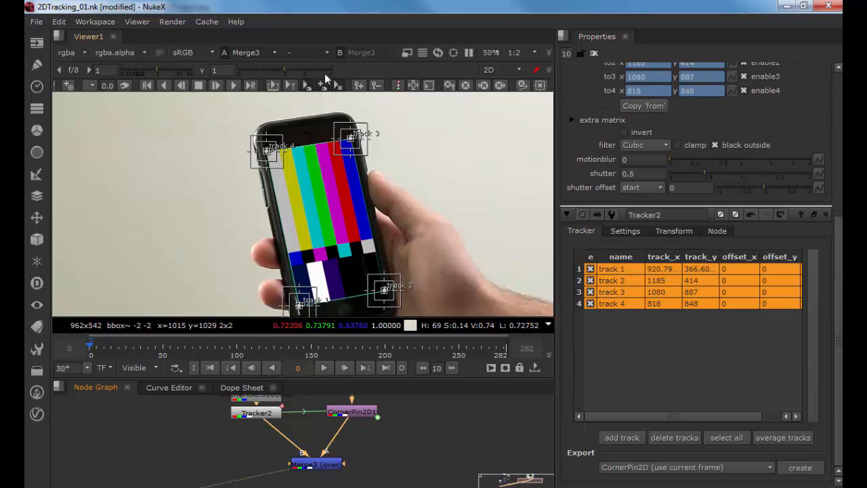
click(232, 84)
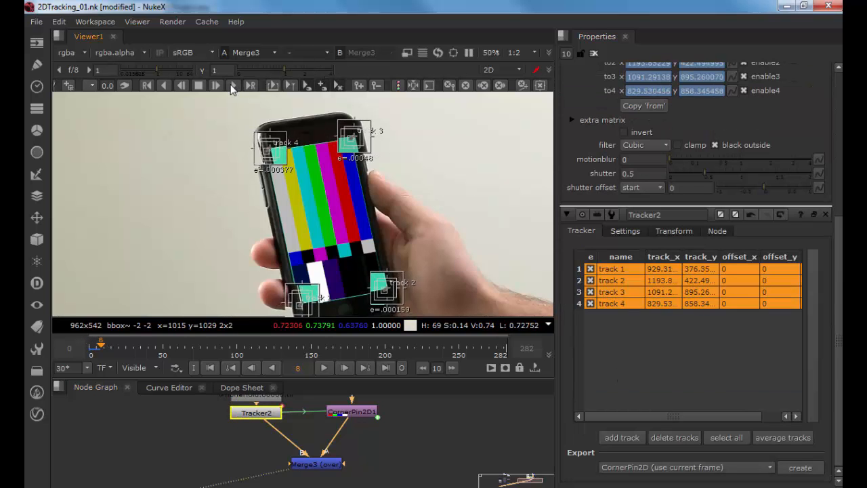
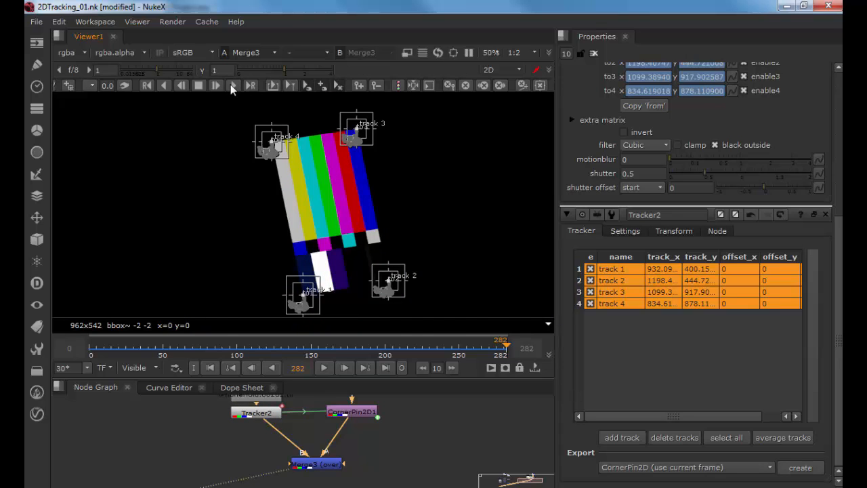
Step: Fit the viewer and play the composite from the start to review the corner-pinned colour bars on the phone
click(337, 348)
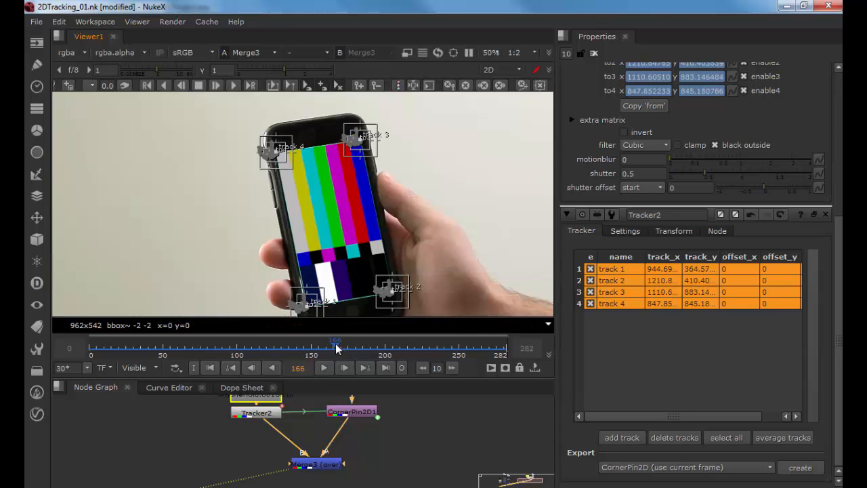
click(592, 54)
key(f)
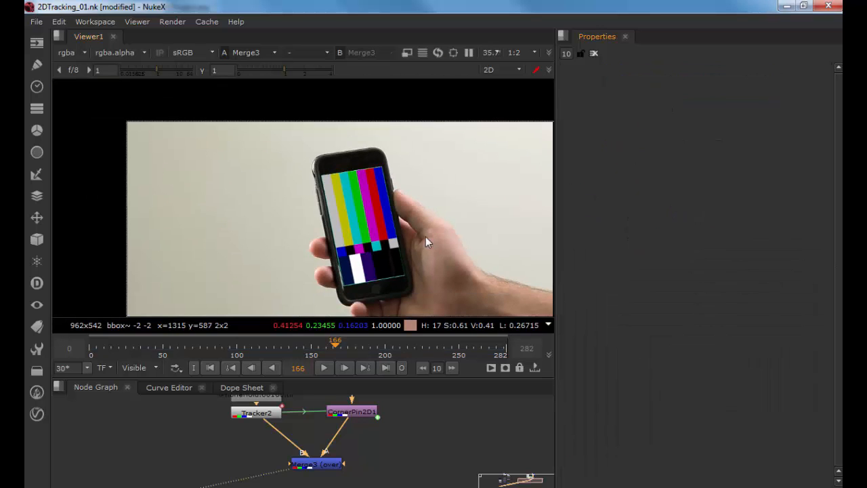
click(211, 368)
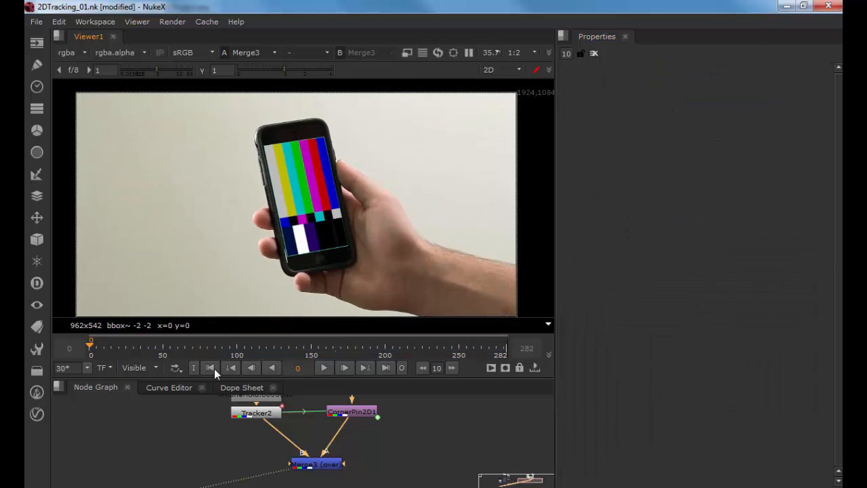
click(326, 368)
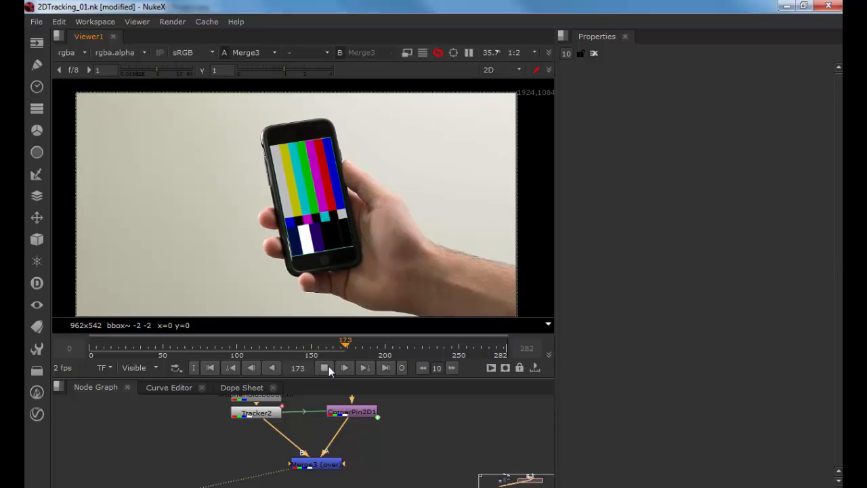
click(325, 368)
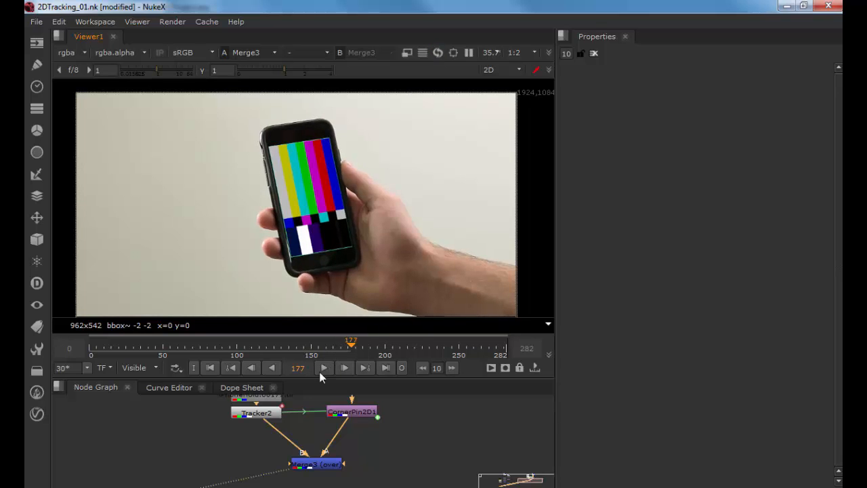
click(211, 367)
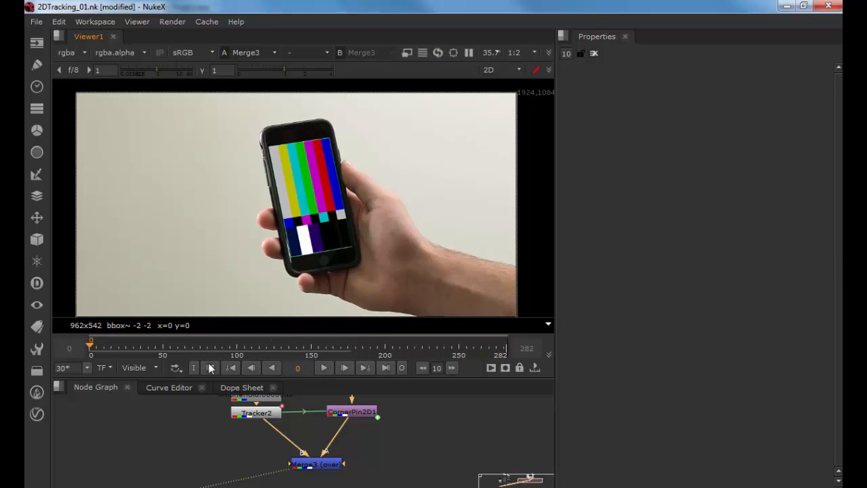
click(326, 369)
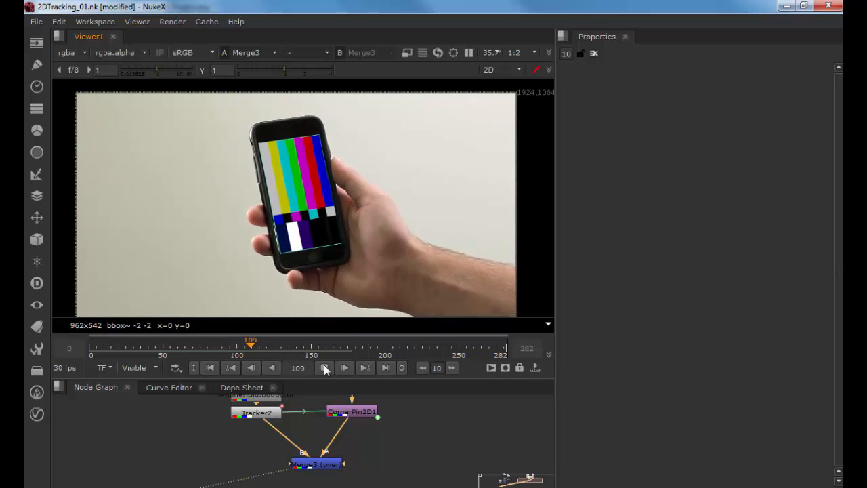
click(326, 369)
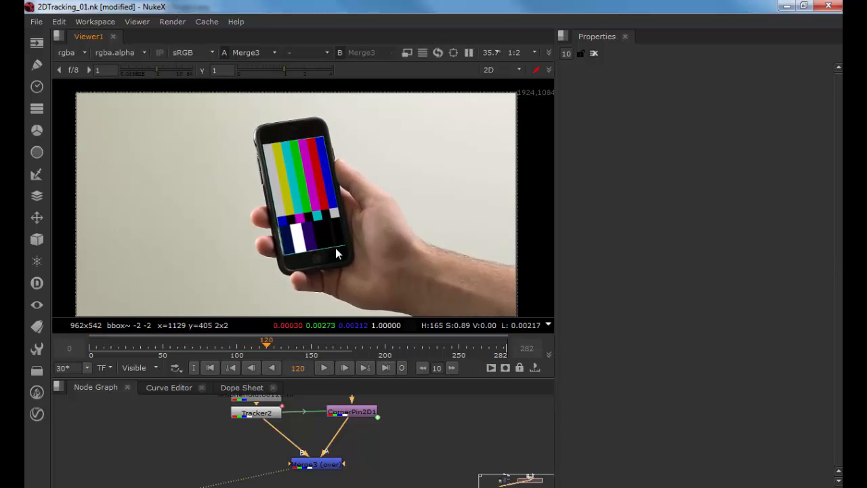
Step: Open CornerPin2D1's From corners and, zoomed in on the screen corner, set from1 to x 18 and y 7
click(348, 410)
double_click(348, 410)
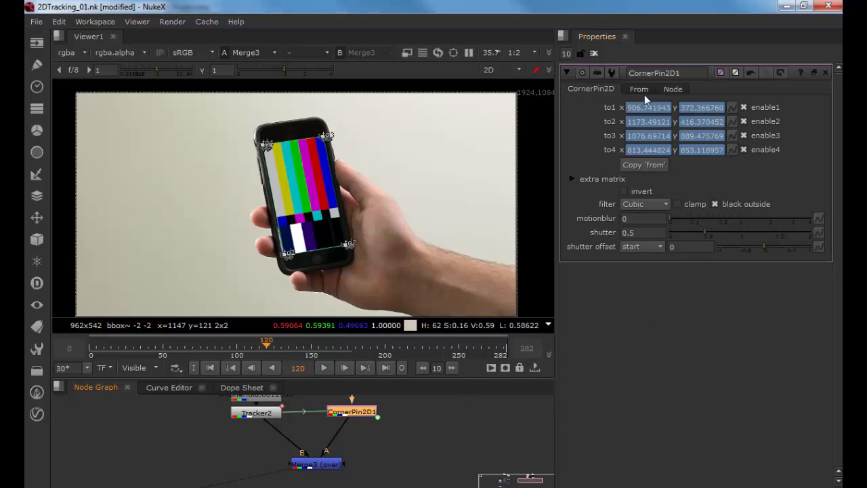
click(635, 89)
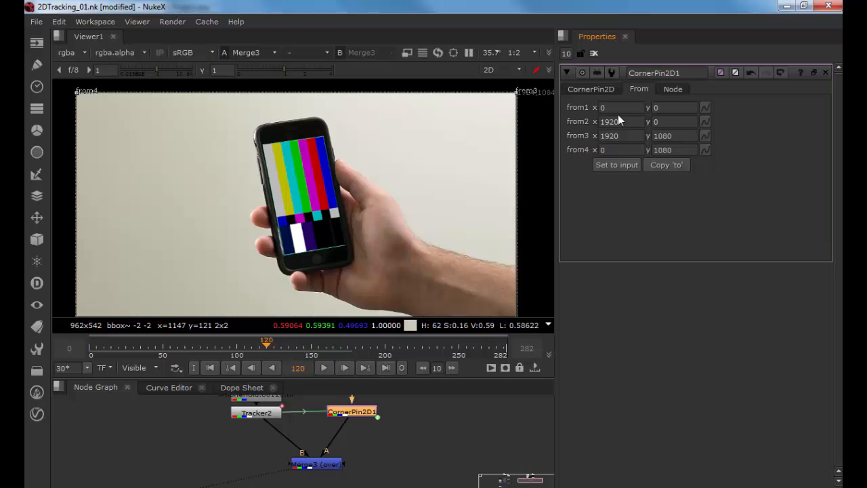
scroll(333, 222, up, 5)
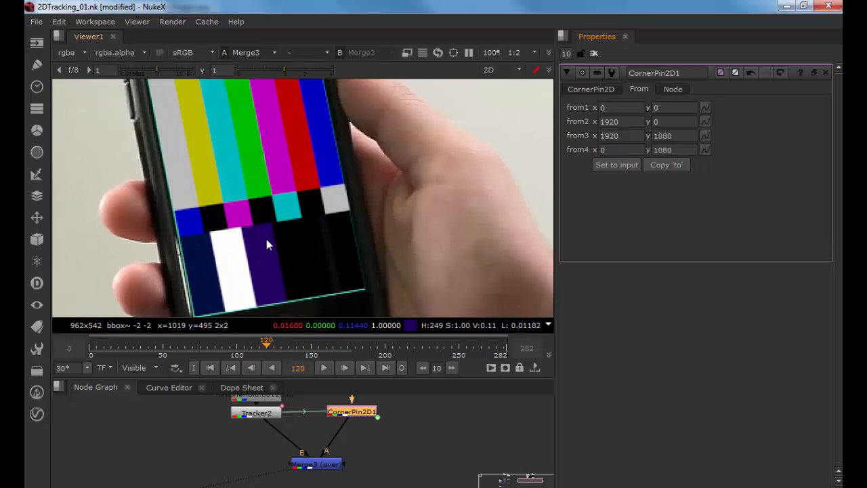
mouse_move(232, 258)
mouse_down()
mouse_move(280, 224)
mouse_move(225, 271)
mouse_up()
drag(225, 272, 286, 243)
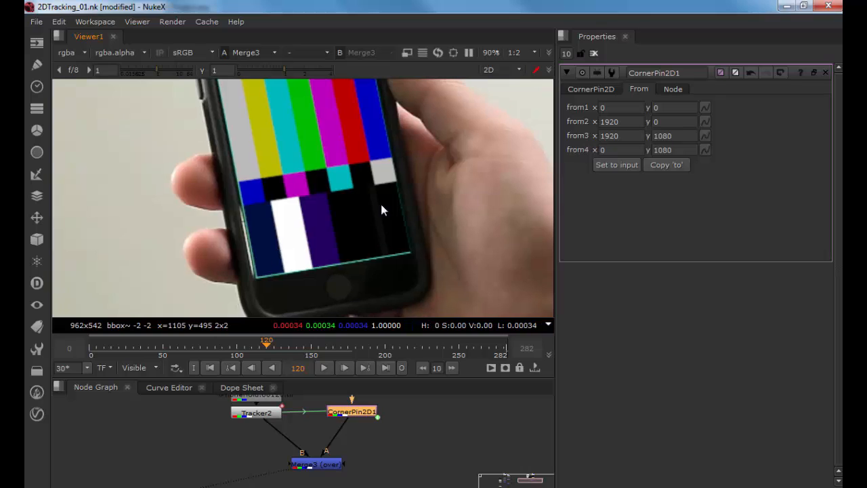
click(602, 106)
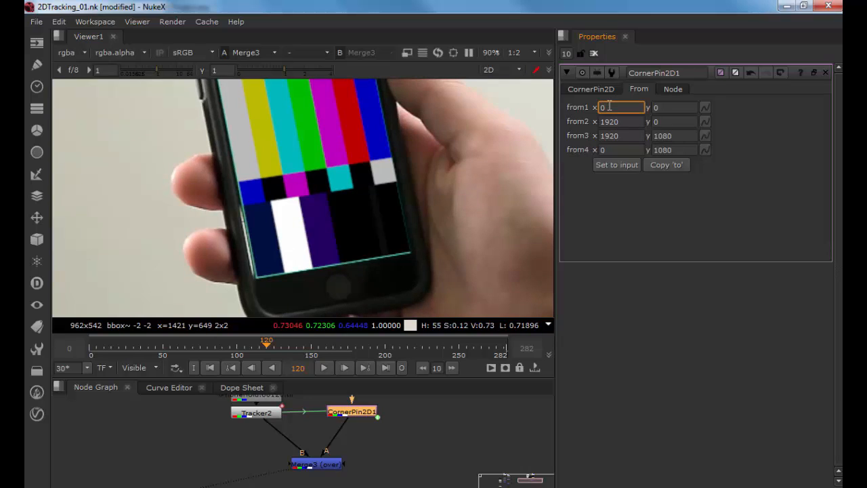
key(Home)
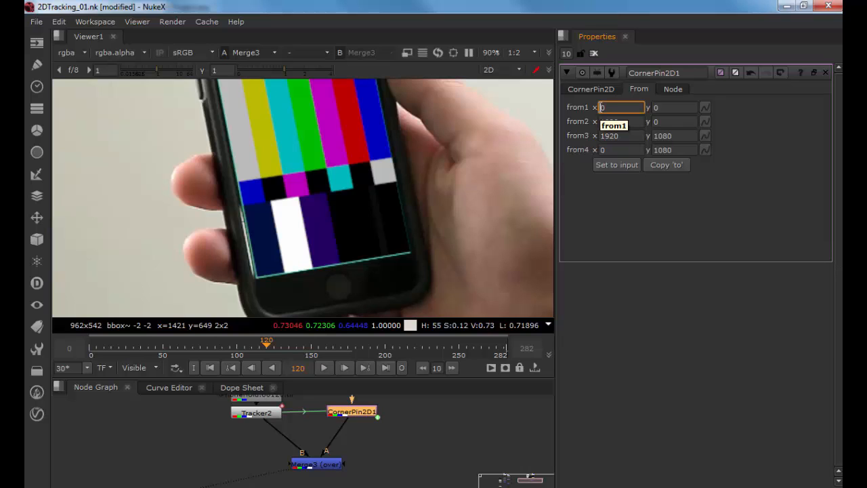
double_click(602, 107)
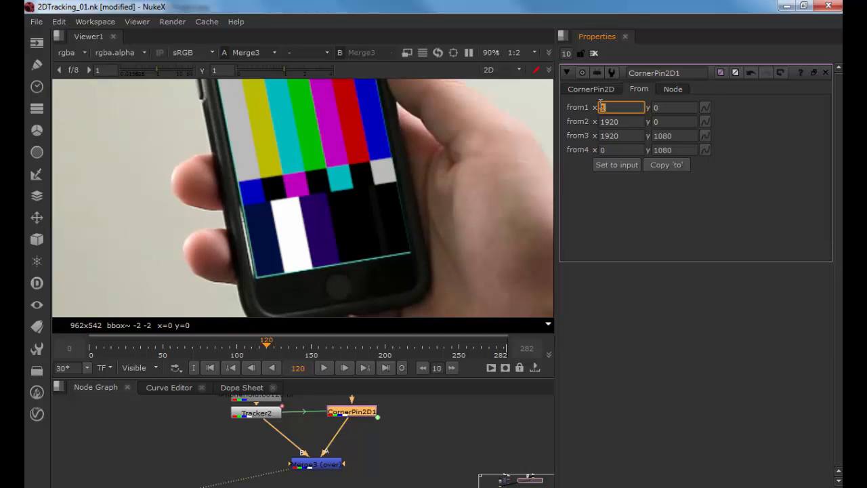
text(1)
key(Return)
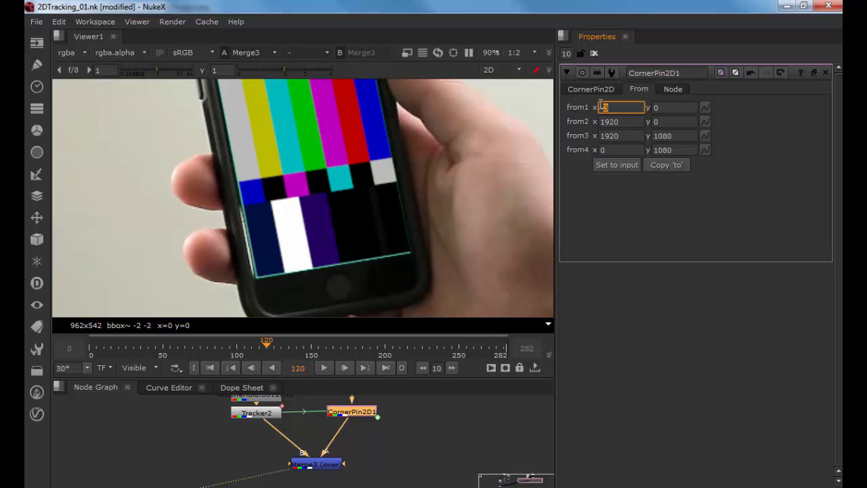
text(16)
key(Return)
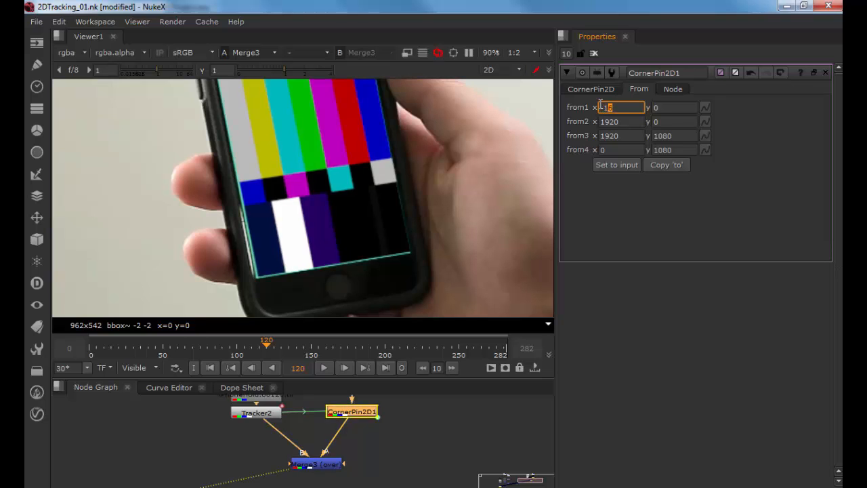
text(25)
key(Return)
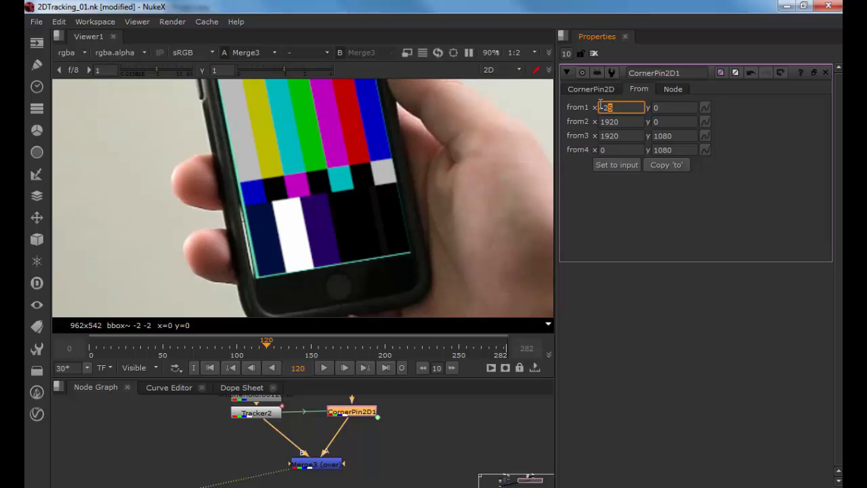
text(6)
key(Return)
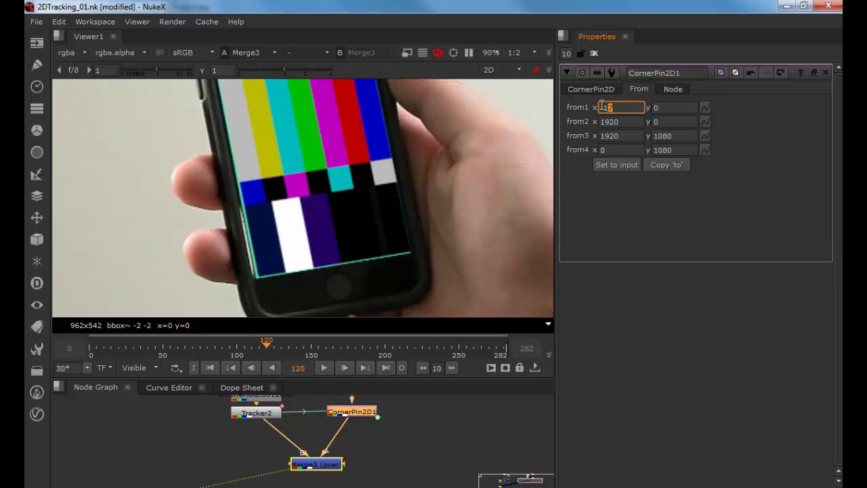
scroll(602, 105, up, 20)
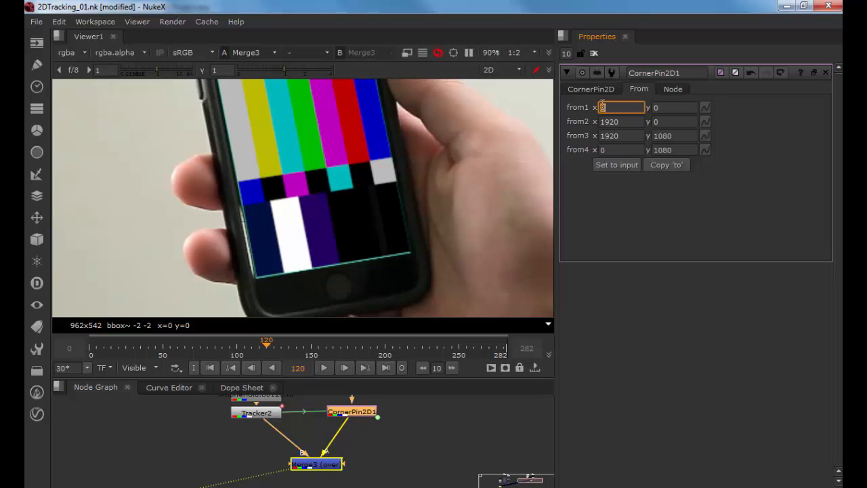
scroll(602, 105, up, 1)
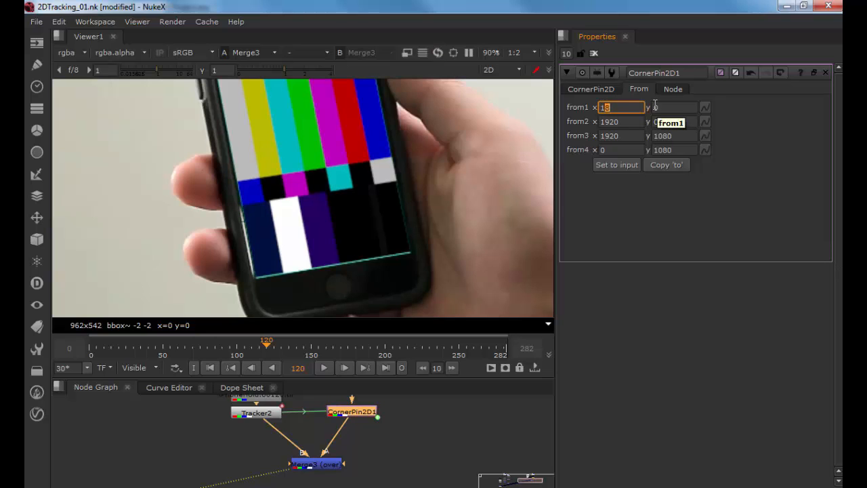
click(655, 106)
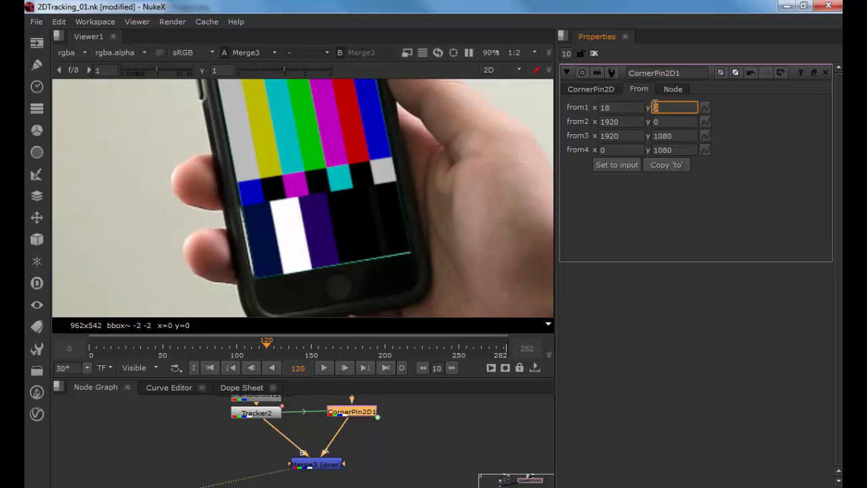
text(7)
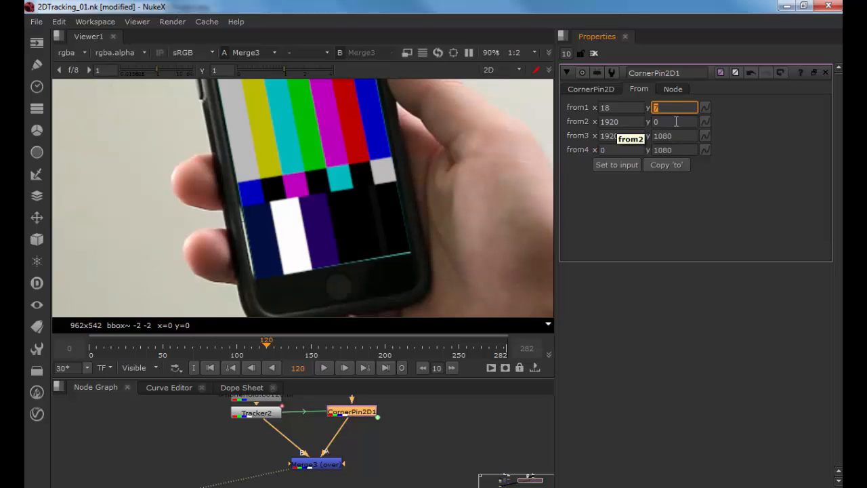
Step: Set the from2 y value of CornerPin2D1 to 5
click(655, 121)
key(Up)
key(Up)
key(Up)
key(Up)
key(Up)
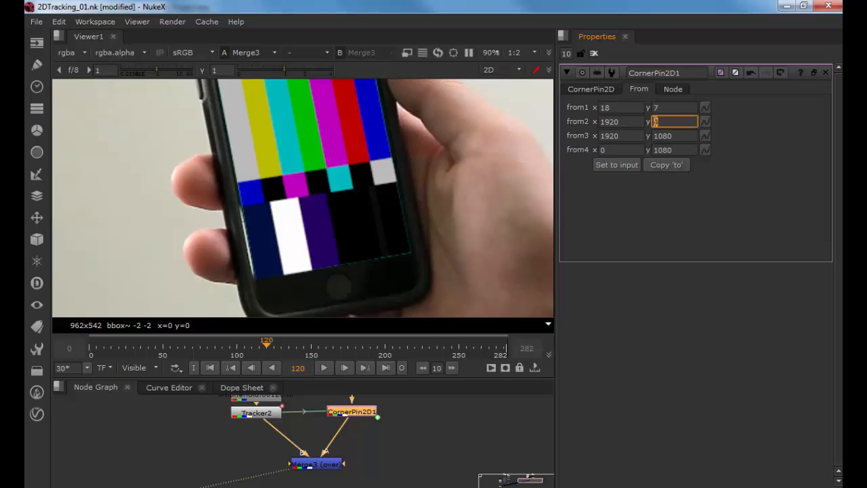
key(Down)
scroll(436, 142, down, 5)
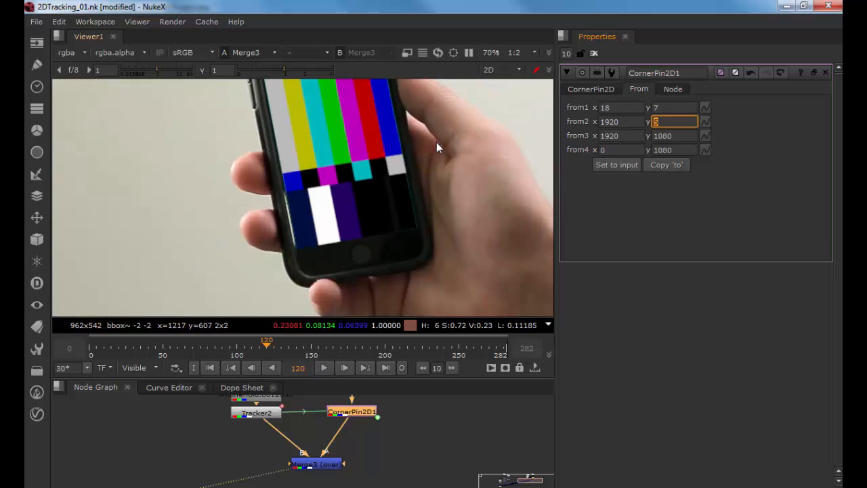
drag(407, 169, 394, 224)
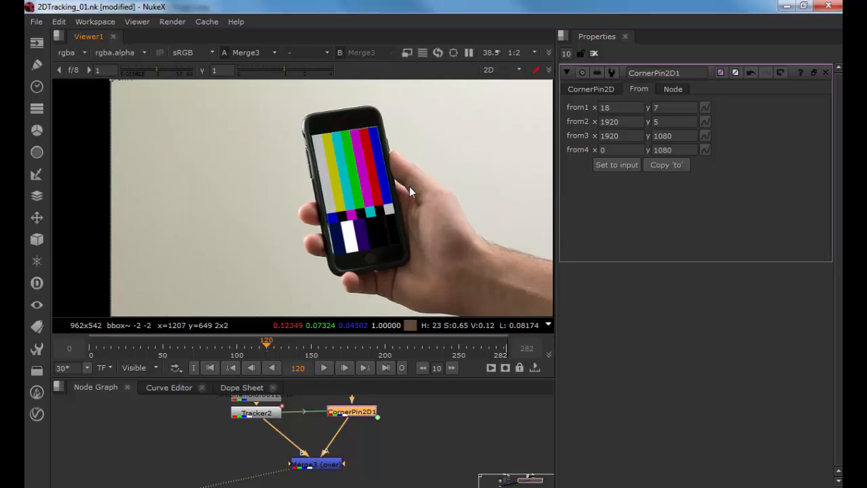
Step: Set CornerPin2D1's from3 corner to x 1900 and y 1075
click(611, 136)
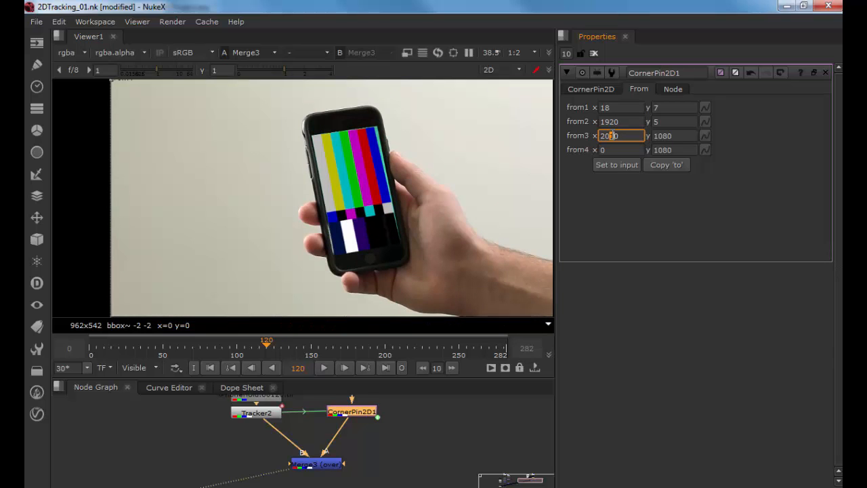
click(669, 135)
key(Down)
key(Down)
key(Down)
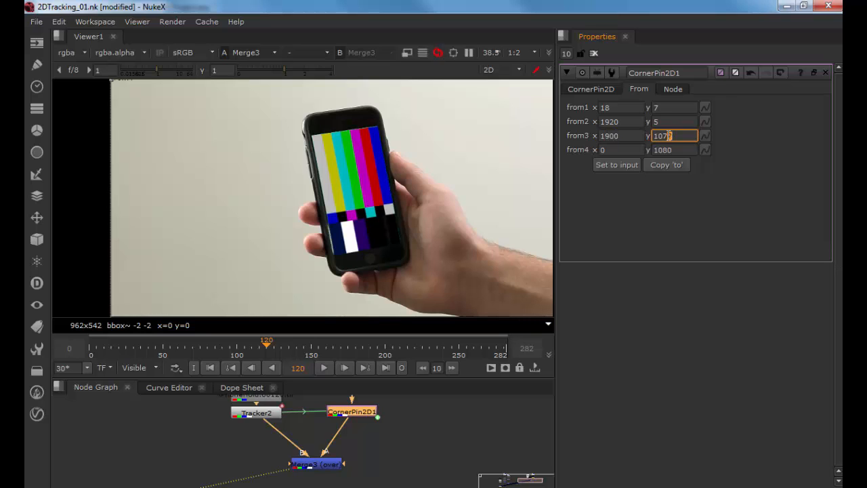
key(Up)
scroll(324, 122, up, 6)
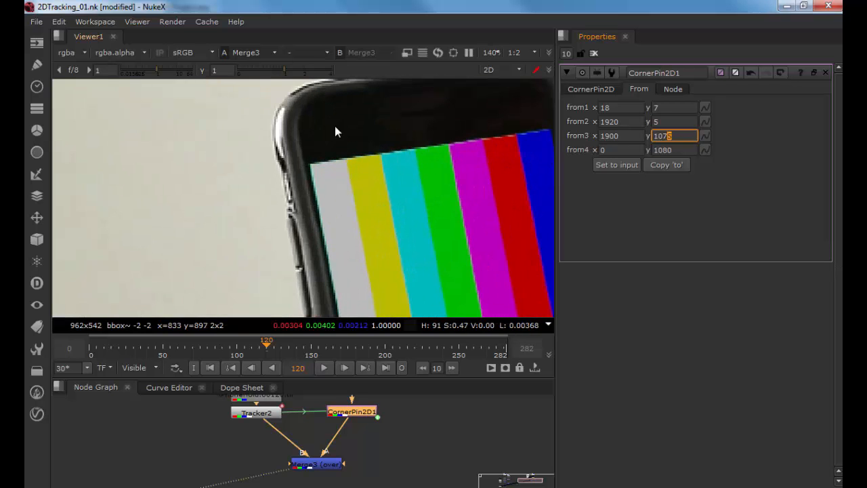
Step: Set the from4 x value of CornerPin2D1 to 11
click(610, 150)
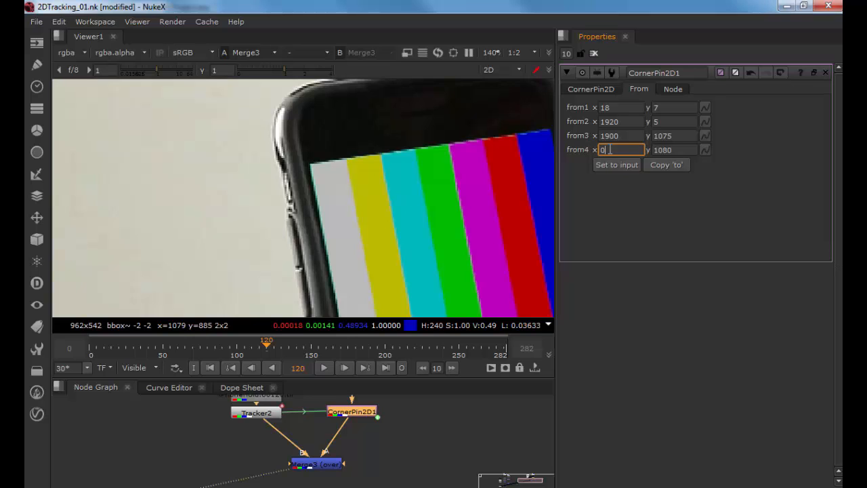
key(Down)
key(Down)
key(Down)
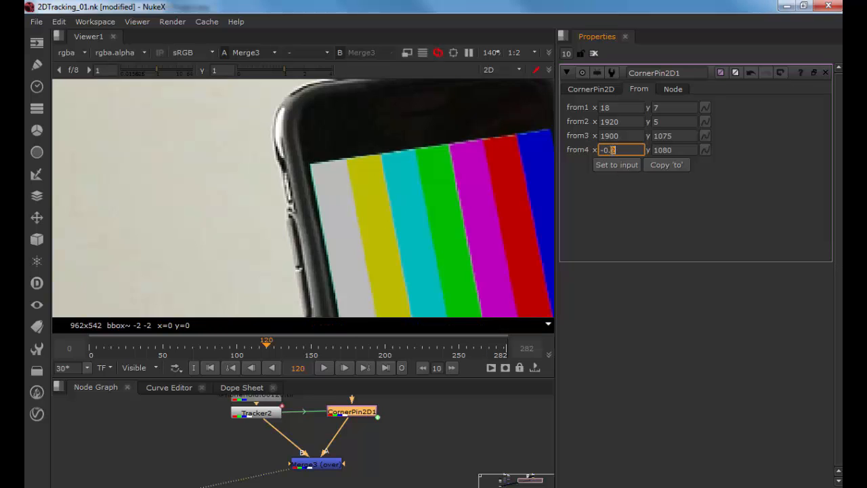
key(Down)
key(Down)
key(ctrl+a)
text(0)
text(5)
key(Return)
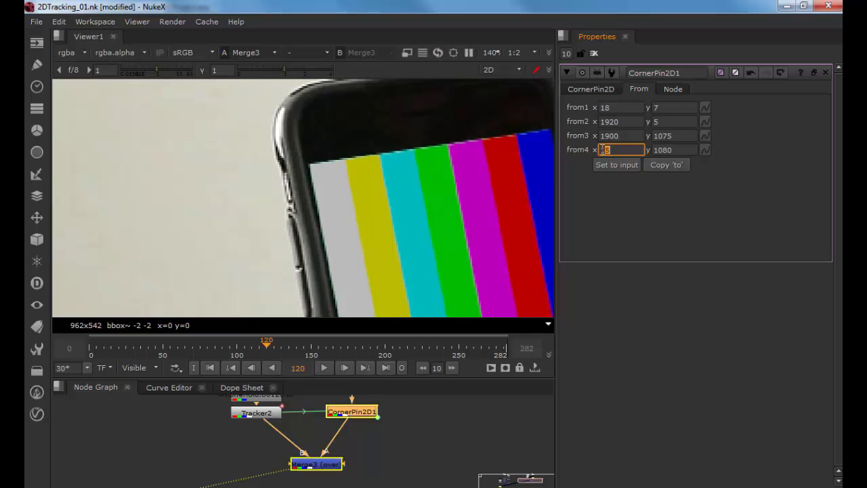
text(11)
key(Return)
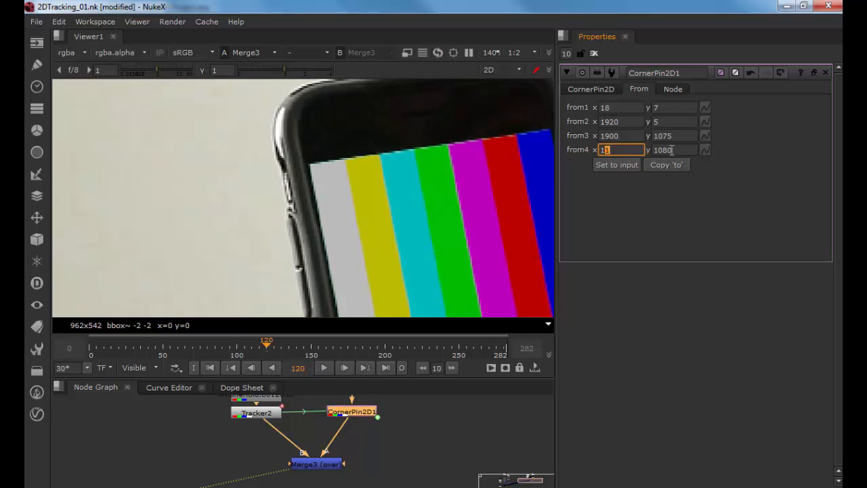
Step: Set from4 y to 1076 and nudge from3 y to 1074
click(669, 150)
key(Down)
key(Down)
key(Down)
key(Down)
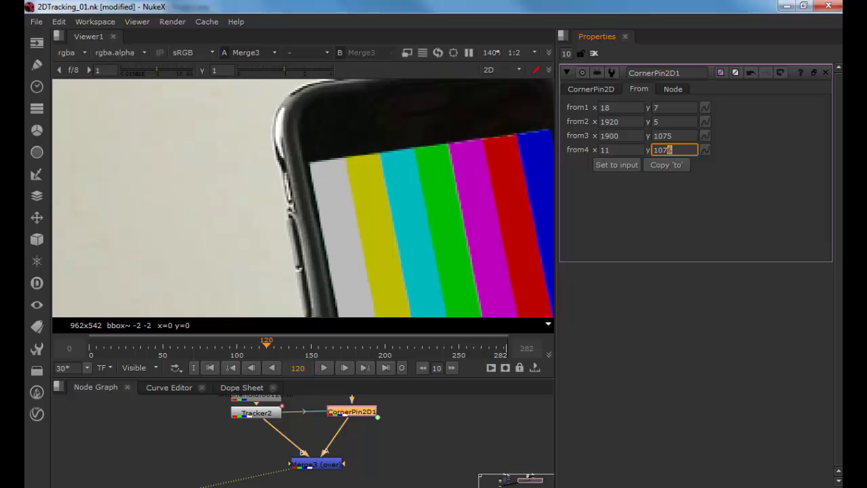
click(664, 135)
key(Down)
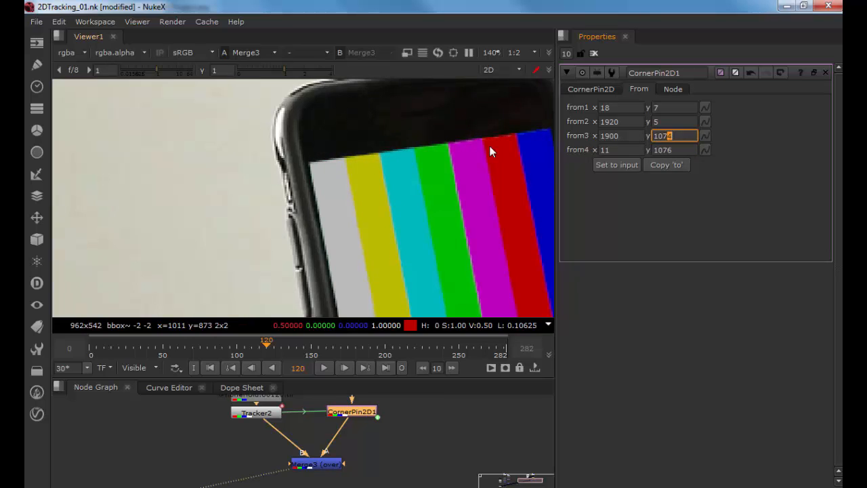
Step: Play back the composite from the first frame to check how the pinned colour bars follow the phone
scroll(489, 146, down, 3)
scroll(350, 124, up, 2)
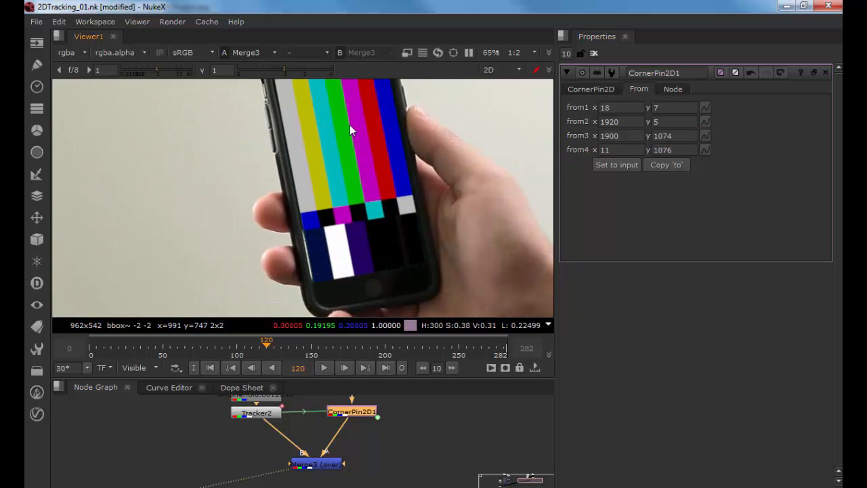
scroll(377, 173, down, 1)
drag(405, 180, 336, 199)
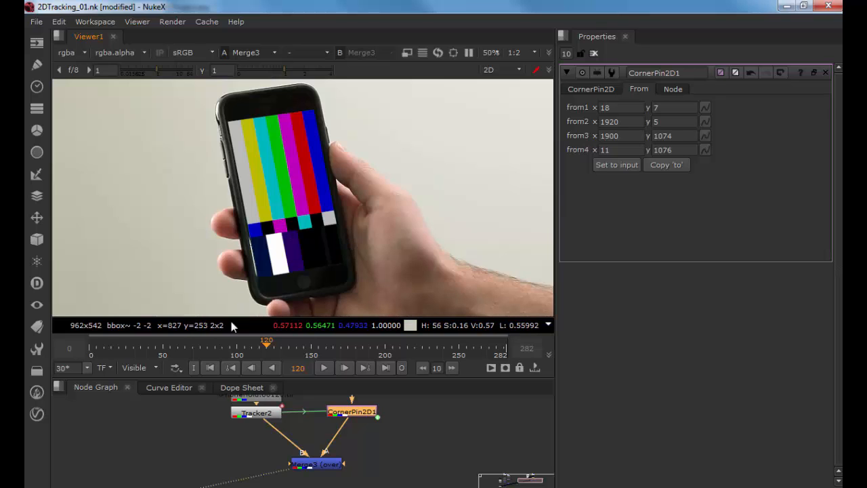
click(210, 367)
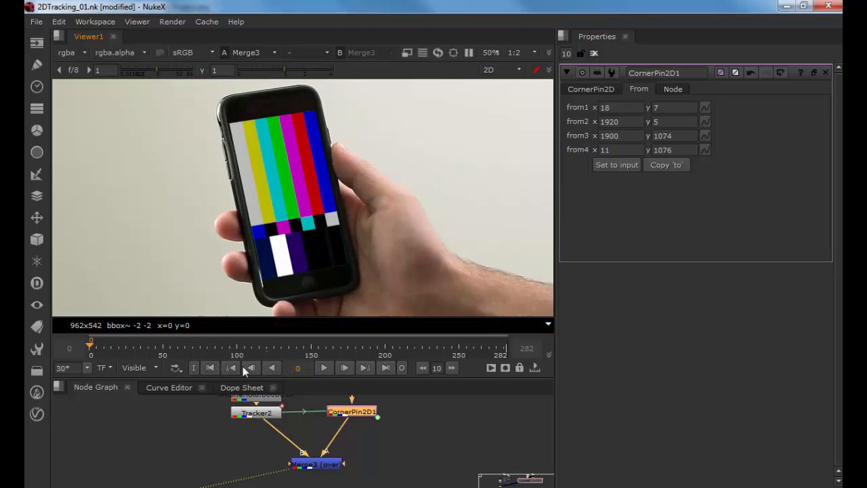
click(326, 369)
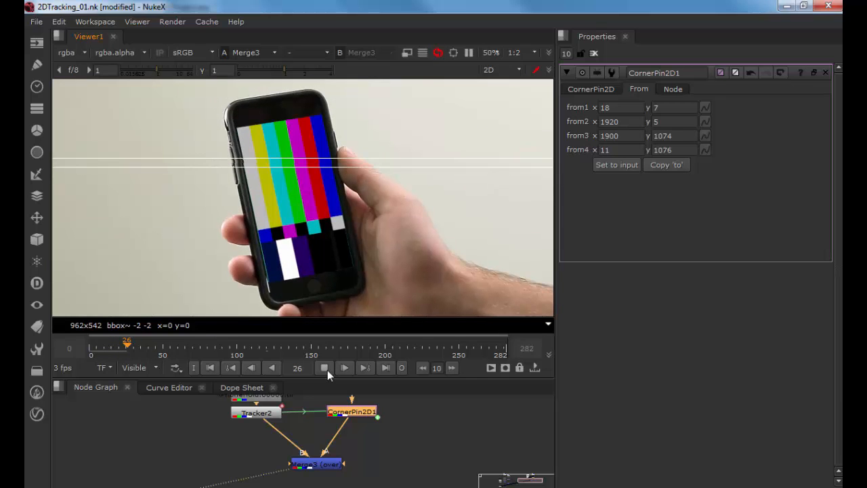
click(324, 368)
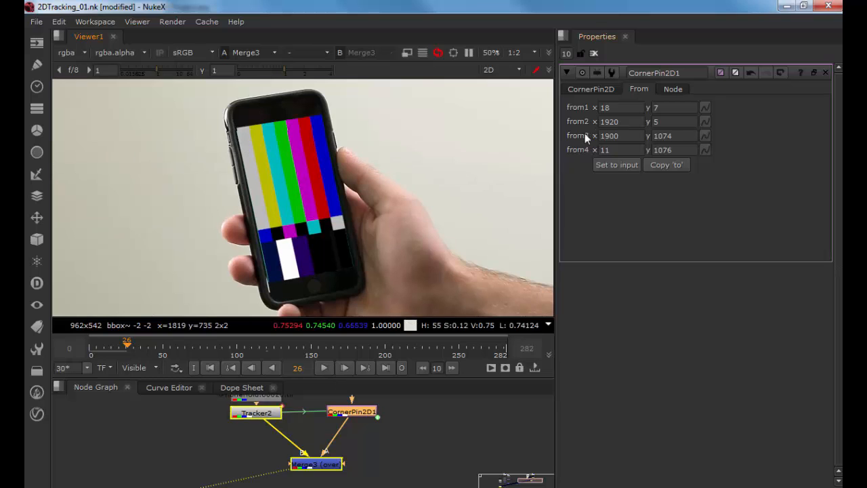
Step: Set CornerPin2D1's from1 x value to 31 and set a keyframe on the from1 corner
click(606, 107)
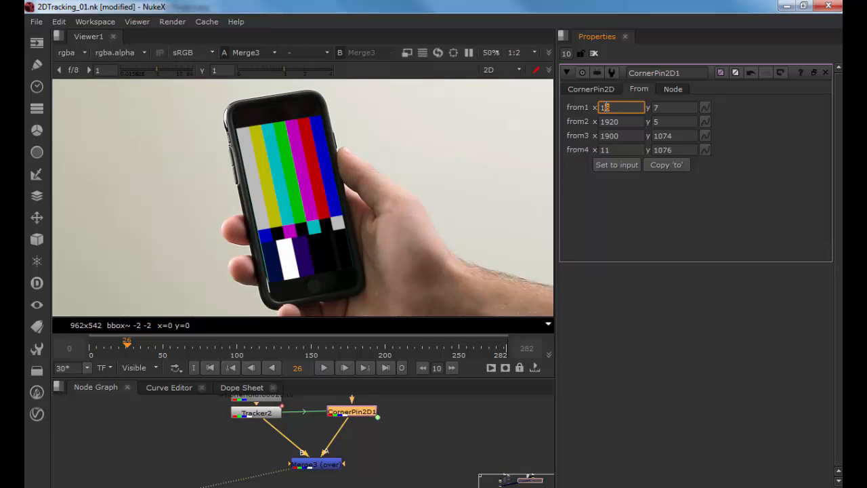
key(Up)
key(Up)
key(Up)
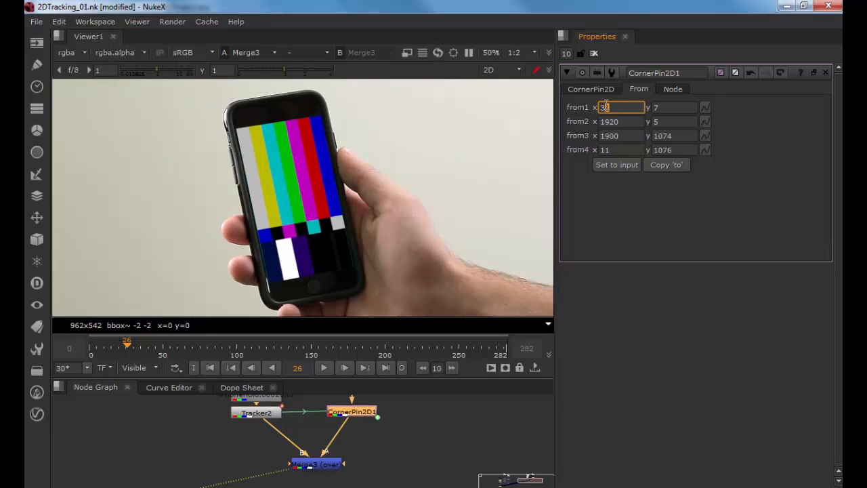
click(705, 107)
click(712, 111)
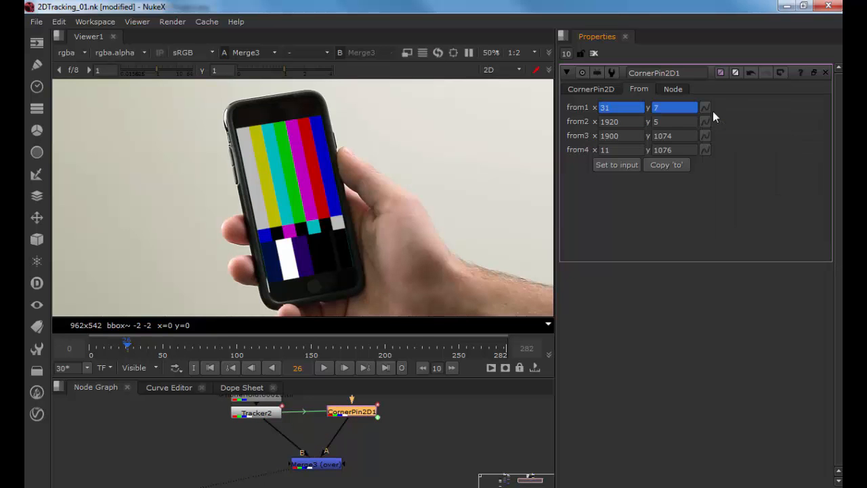
Step: Try lowering from1 x at the first frame, restore it to 31, and scrub to frame 217
click(212, 367)
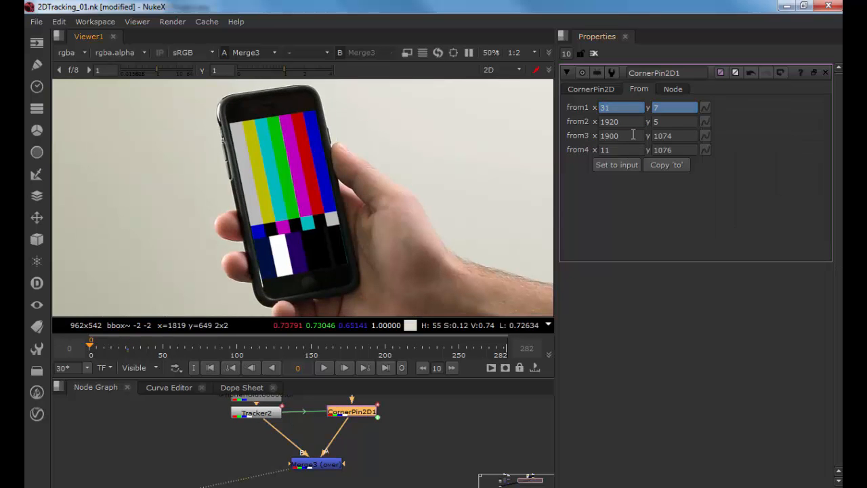
click(608, 107)
key(Down)
key(Down)
key(Down)
key(Down)
key(Down)
key(Down)
key(Down)
key(Down)
key(Down)
key(Down)
key(Down)
key(Down)
key(Down)
key(Down)
key(Down)
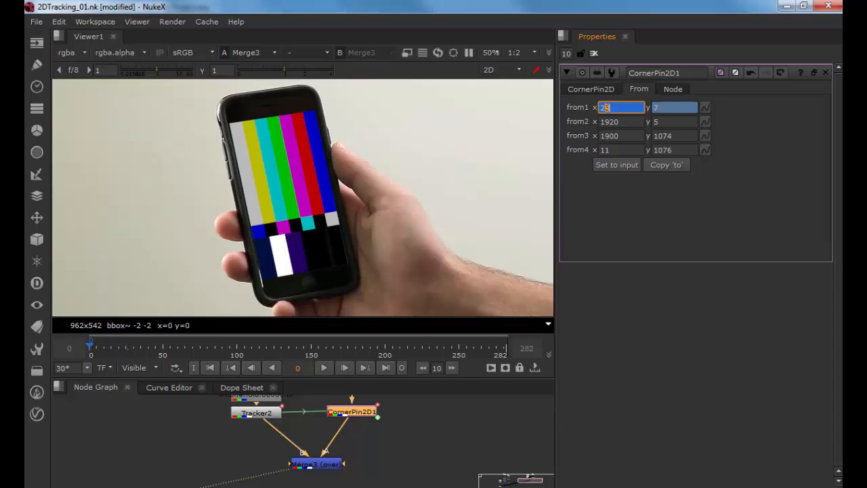
key(Up)
key(Up)
key(Up)
key(Up)
key(Up)
drag(97, 342, 410, 346)
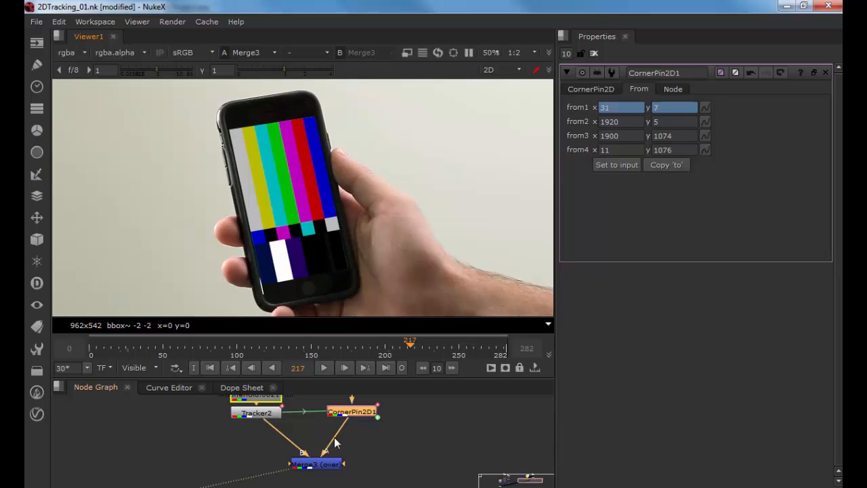
Step: Open Merge3's properties and compare the original tracked plate with the merged result in the viewer
click(313, 466)
double_click(313, 466)
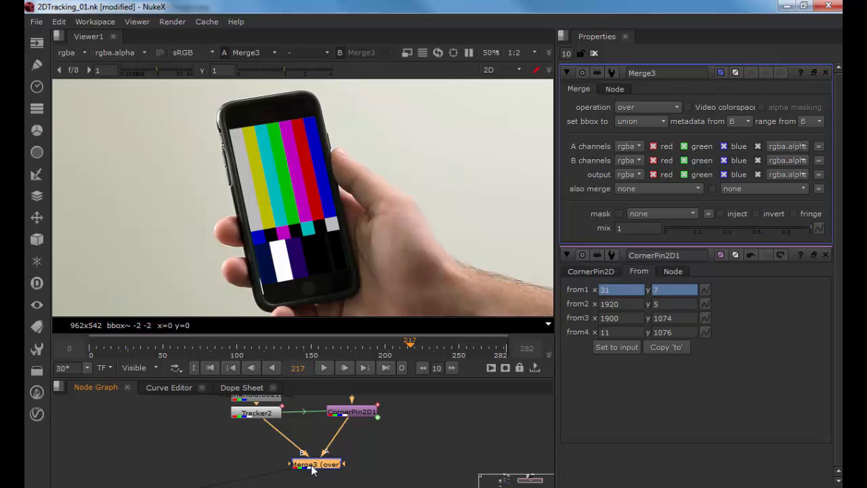
click(274, 416)
key(1)
scroll(301, 211, up, 4)
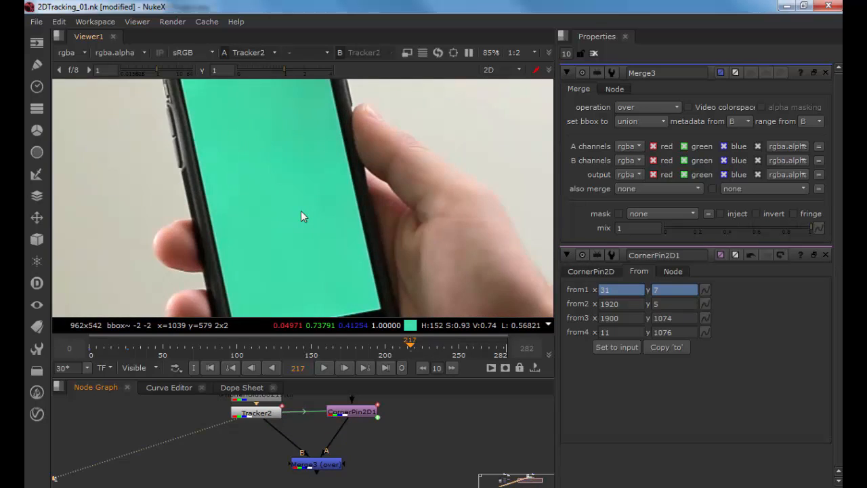
scroll(321, 232, down, 4)
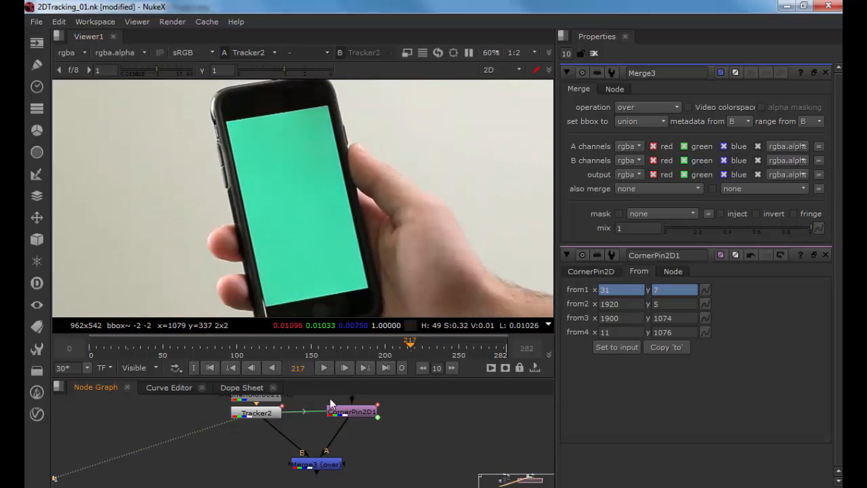
click(323, 462)
key(1)
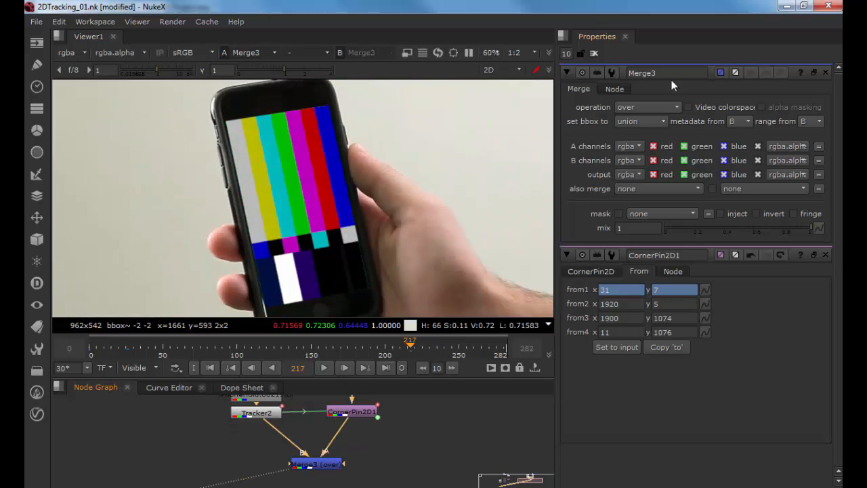
Step: Preview Merge3's plus and overlay operations, returning the operation to over
click(641, 105)
click(654, 299)
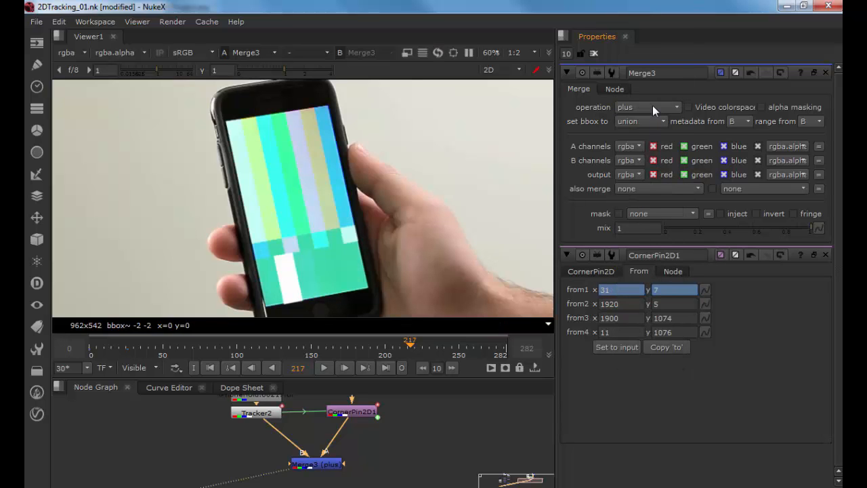
mouse_move(652, 105)
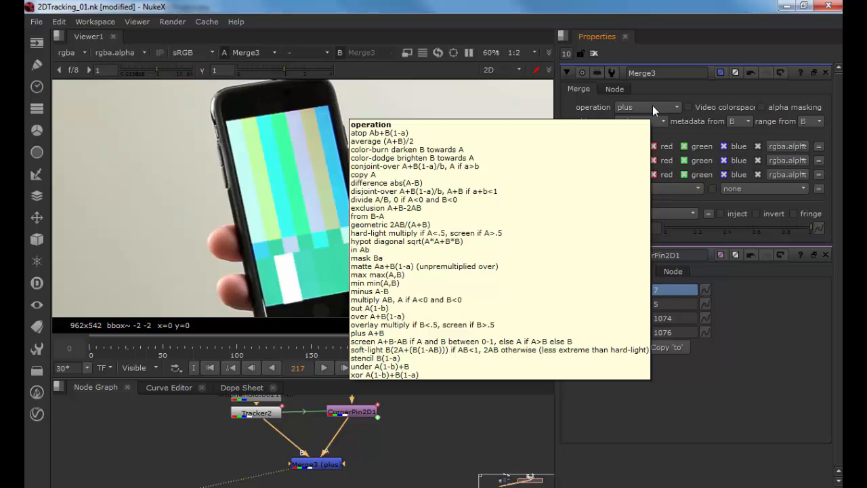
click(652, 107)
click(650, 279)
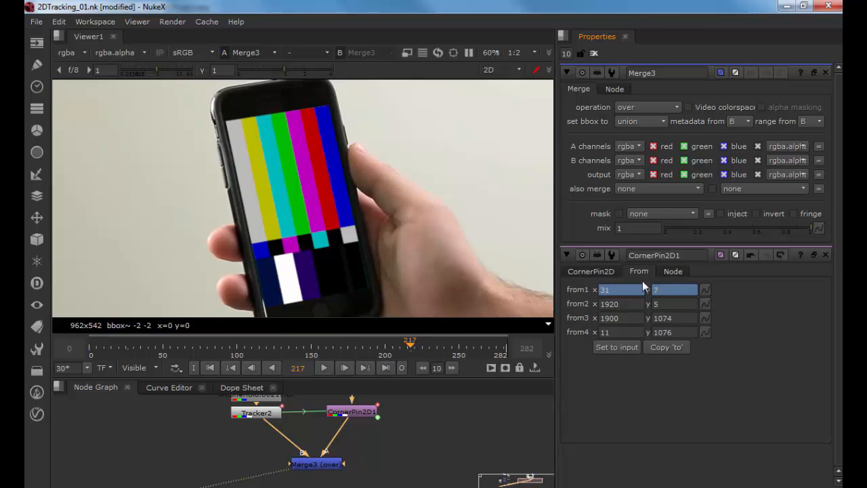
click(675, 106)
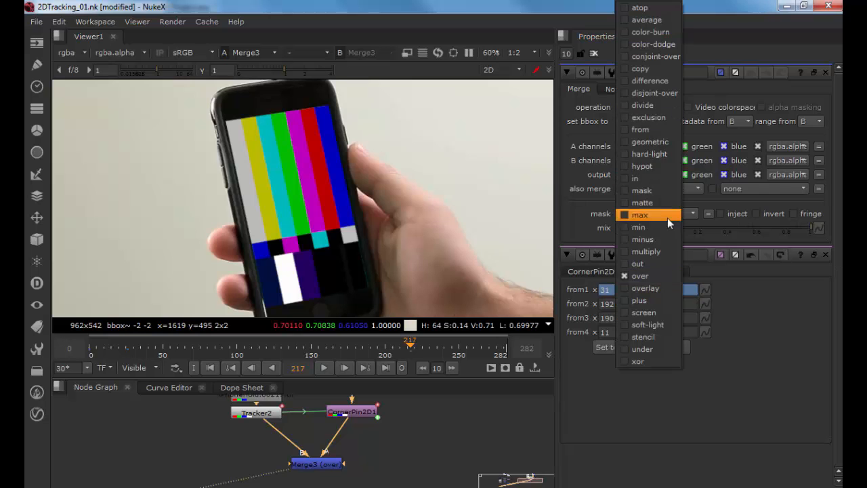
click(662, 288)
click(660, 108)
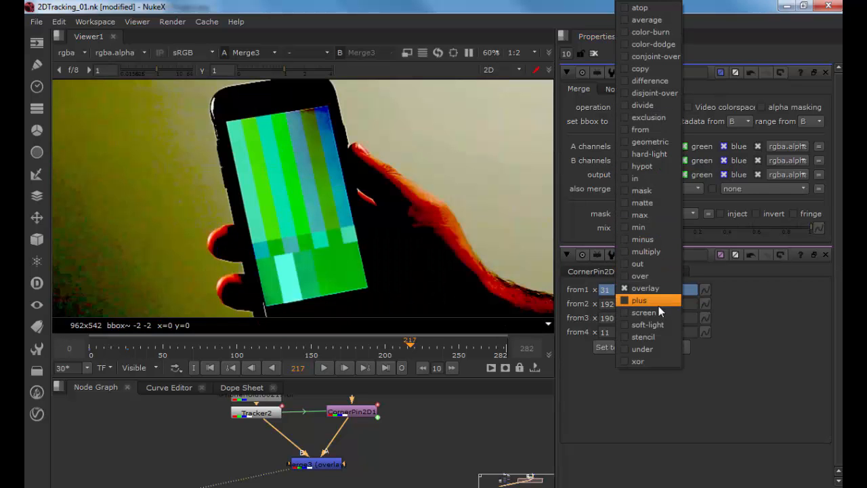
click(658, 303)
click(647, 106)
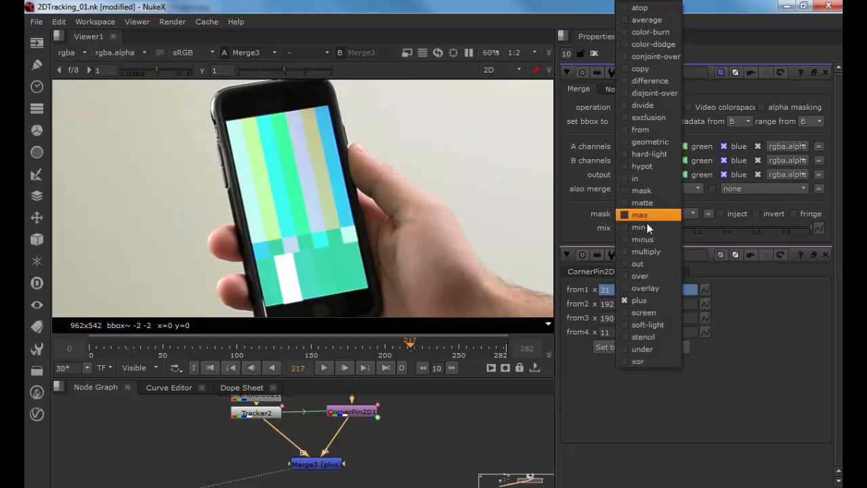
click(647, 273)
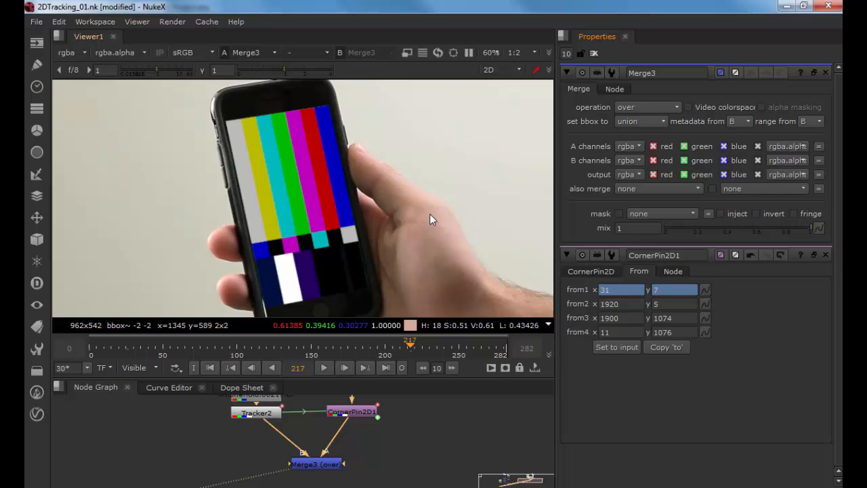
Step: Paste a copy of the Cars.00217 footage Read node into the node graph beside CornerPin2D1
scroll(413, 193, down, 3)
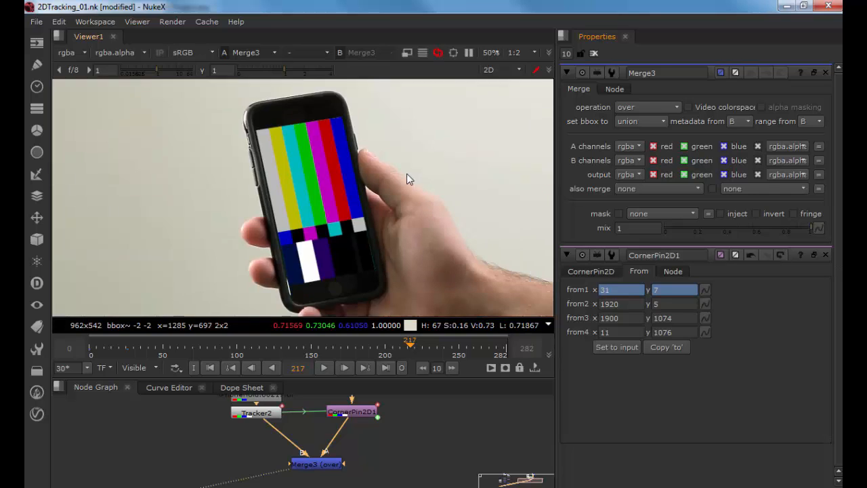
drag(184, 422, 416, 429)
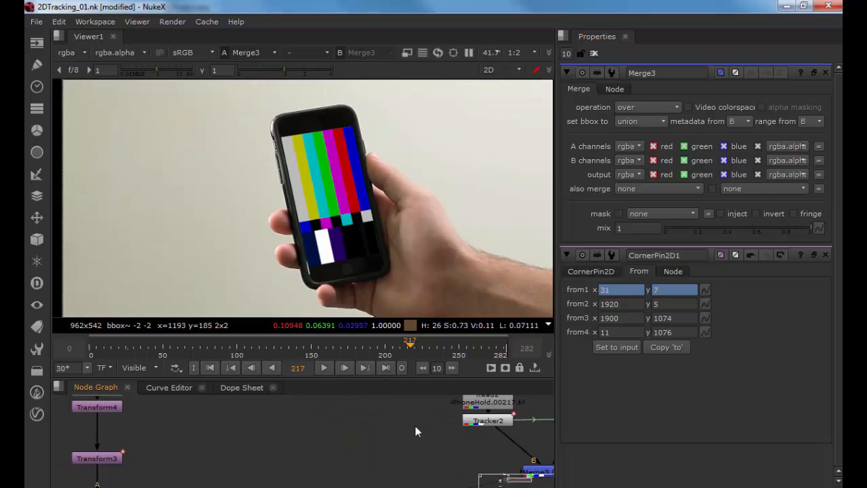
drag(157, 434, 316, 438)
drag(234, 432, 439, 403)
click(307, 435)
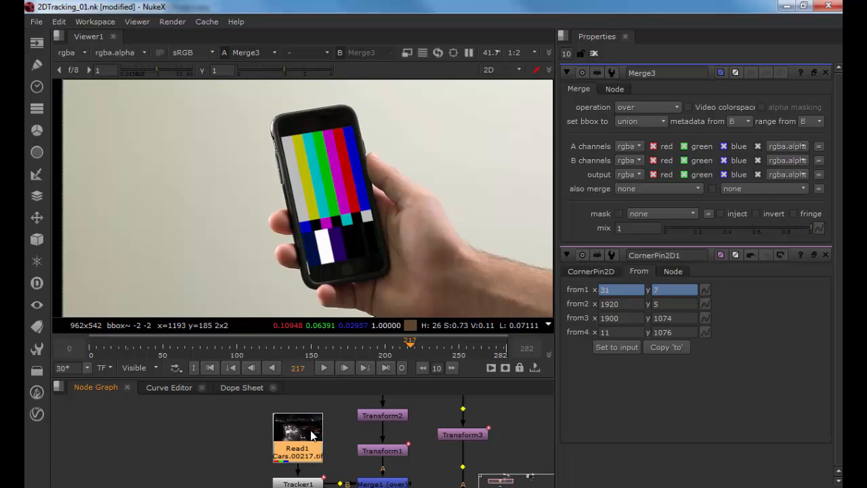
drag(442, 434, 210, 427)
drag(460, 428, 176, 423)
drag(470, 426, 227, 426)
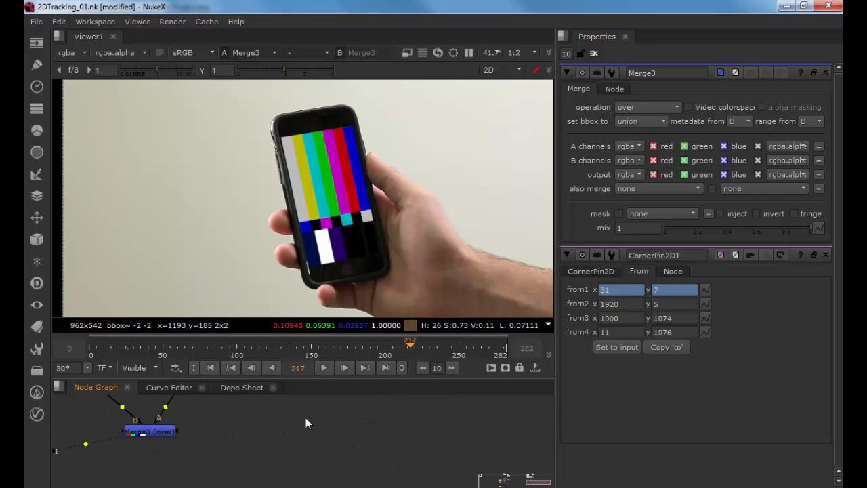
key(ctrl+v)
drag(290, 415, 334, 420)
Step: Add a Merge node, connect the Cars footage to its A input, and insert it below CornerPin2D1
click(304, 444)
key(m)
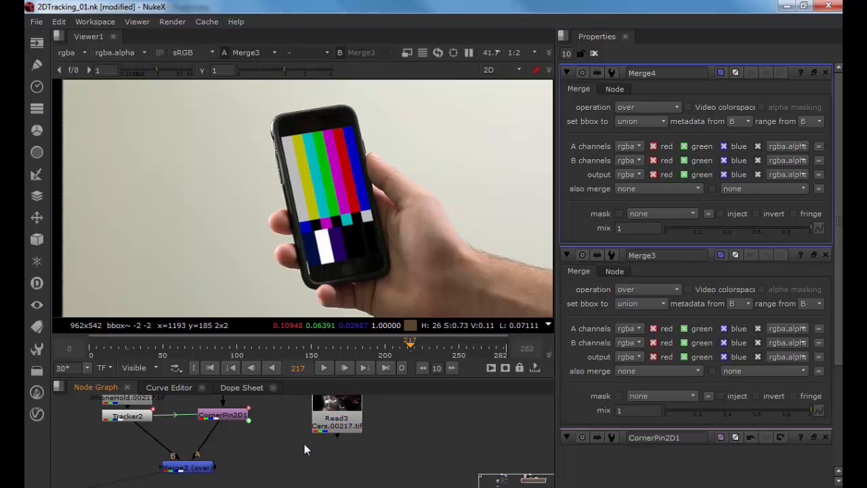
drag(304, 446, 339, 429)
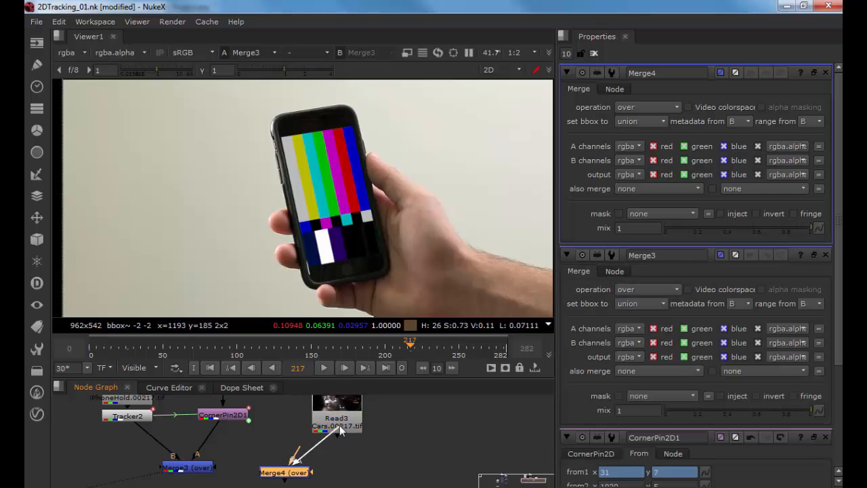
drag(288, 472, 231, 440)
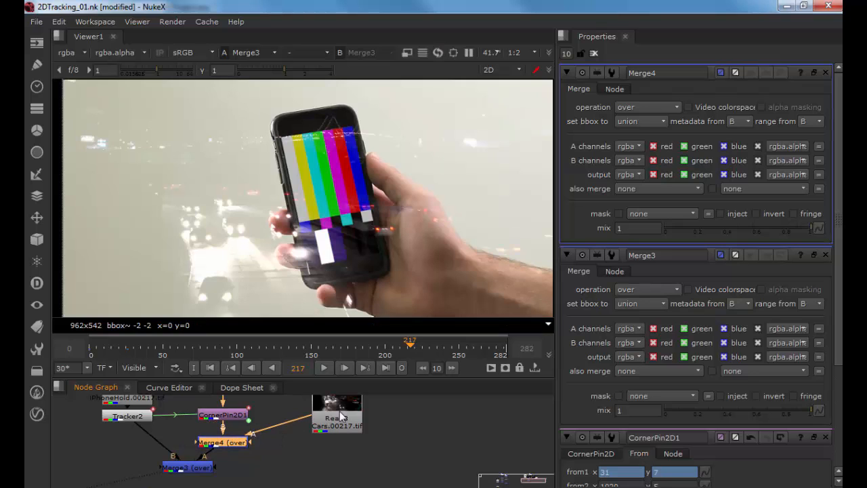
Step: Set the new Merge4's bounding box option to B
click(636, 120)
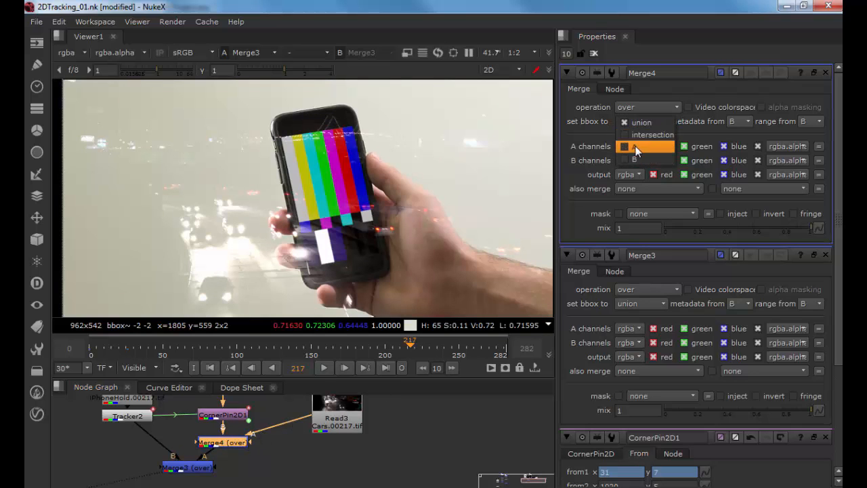
click(638, 144)
click(635, 129)
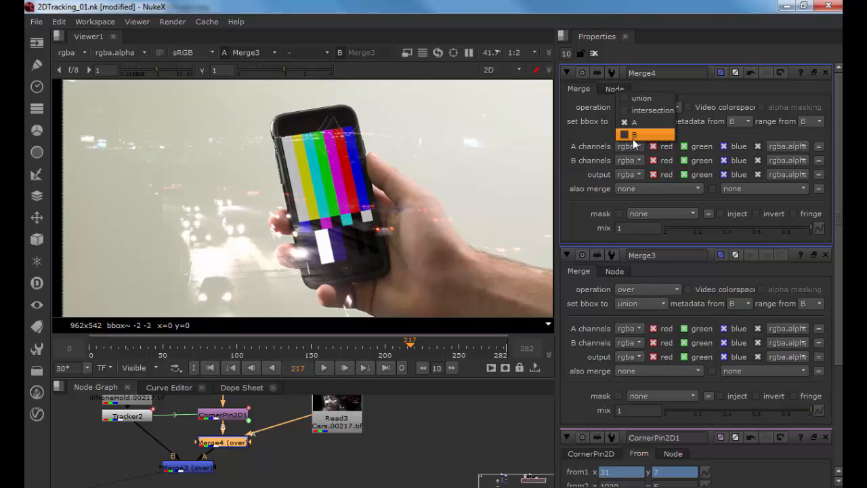
click(633, 136)
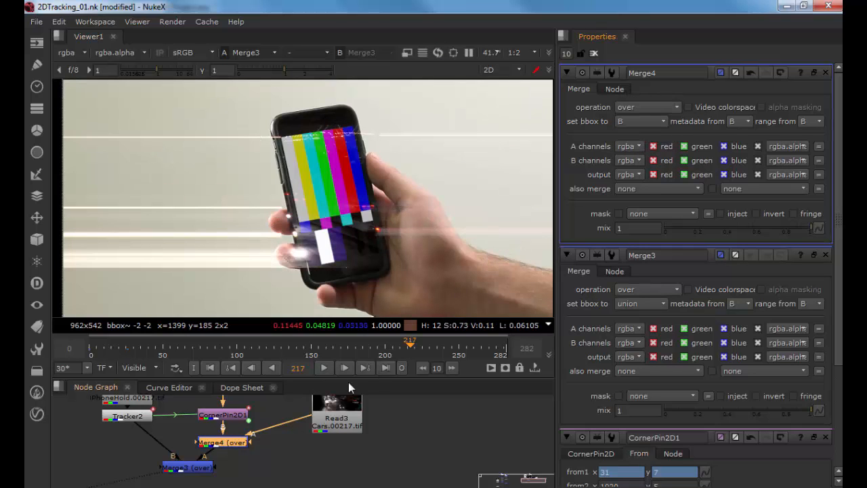
Step: Set Merge4's B channels to rgb
drag(284, 431, 292, 454)
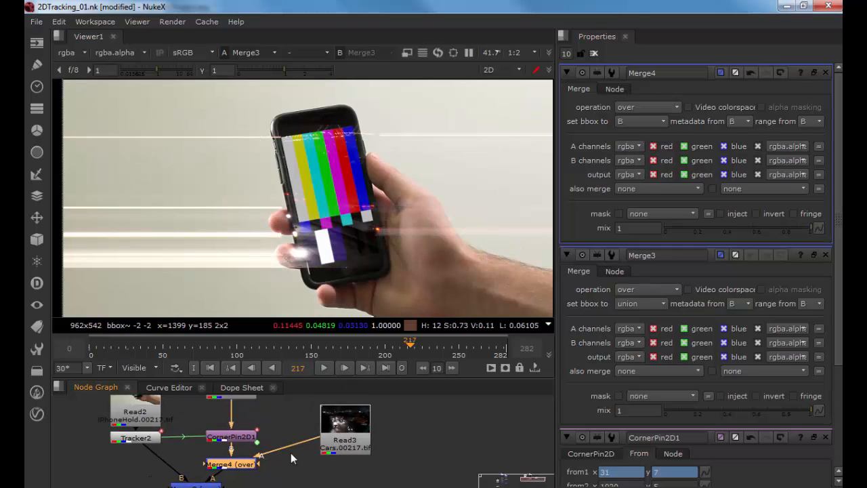
click(630, 160)
click(634, 174)
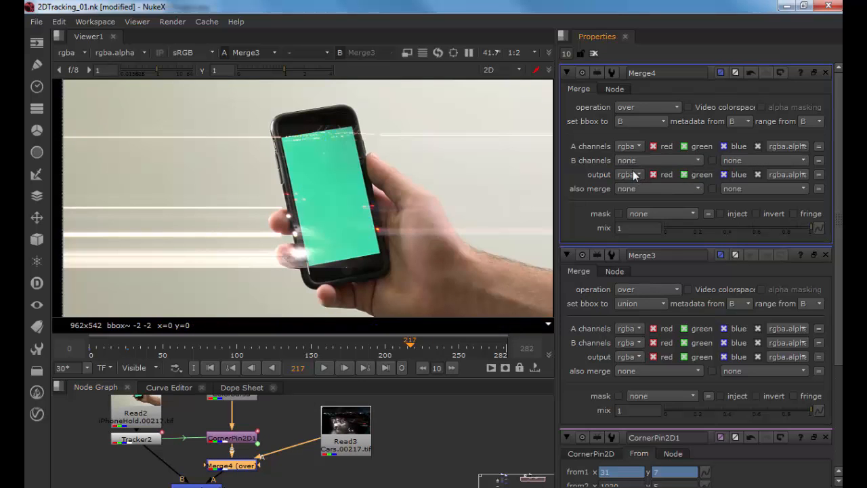
click(631, 160)
click(634, 184)
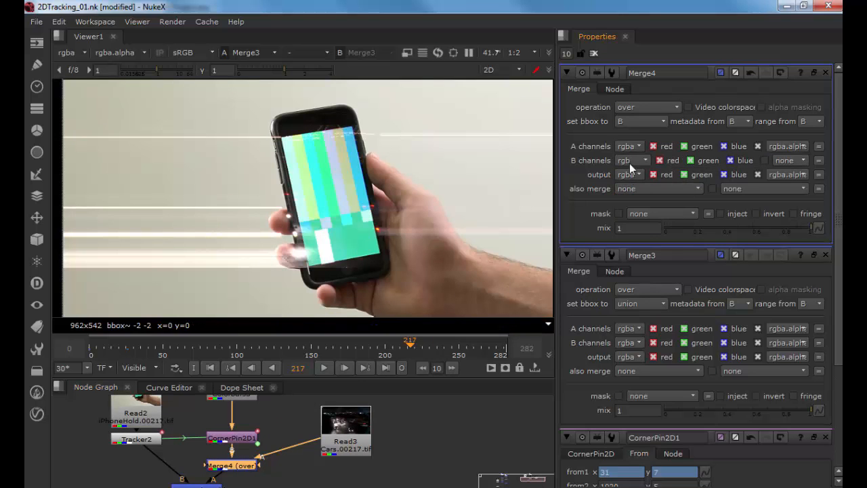
Step: Set Merge4's B channels back to rgba and its A channels to rgb
click(629, 163)
click(630, 197)
click(627, 147)
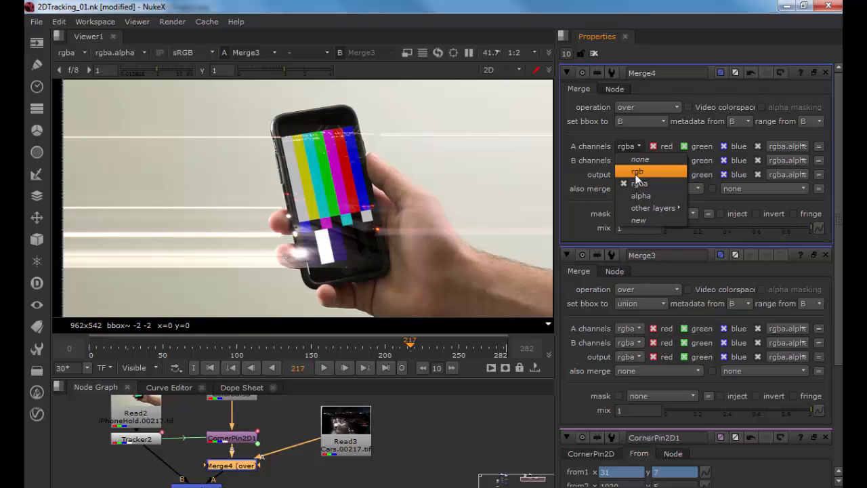
click(635, 173)
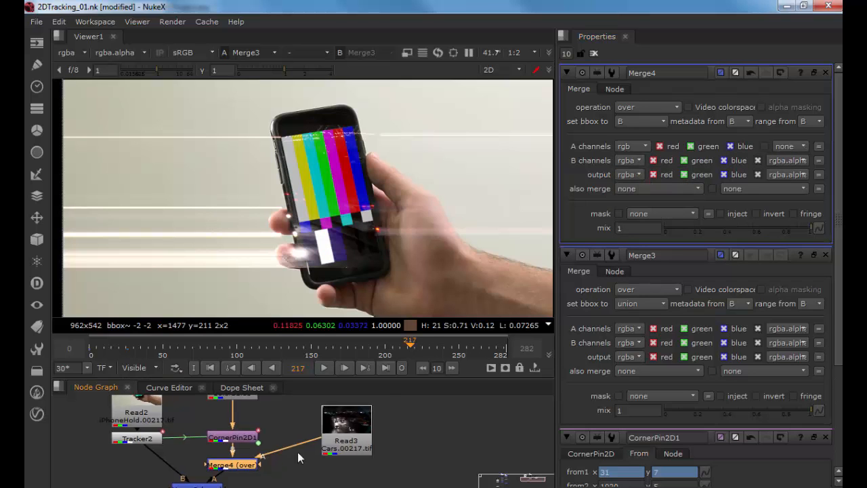
Step: Detach Merge4 from below CornerPin2D1 in the node graph
click(346, 418)
drag(298, 452, 269, 474)
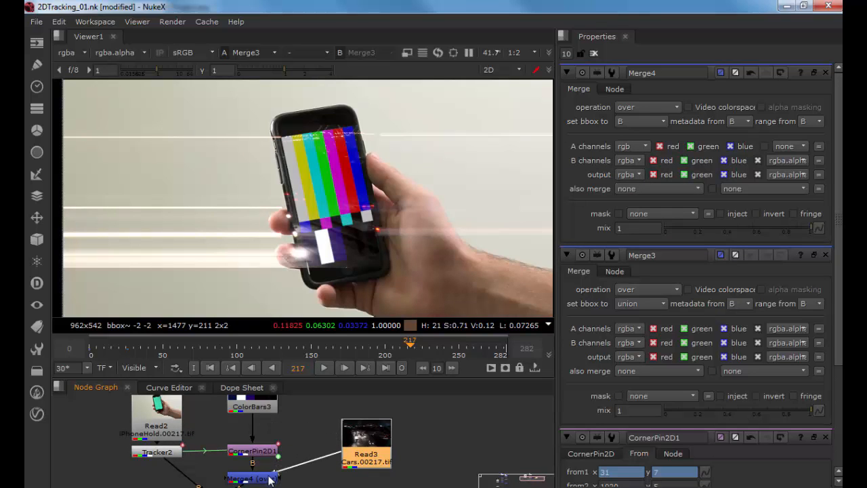
click(264, 478)
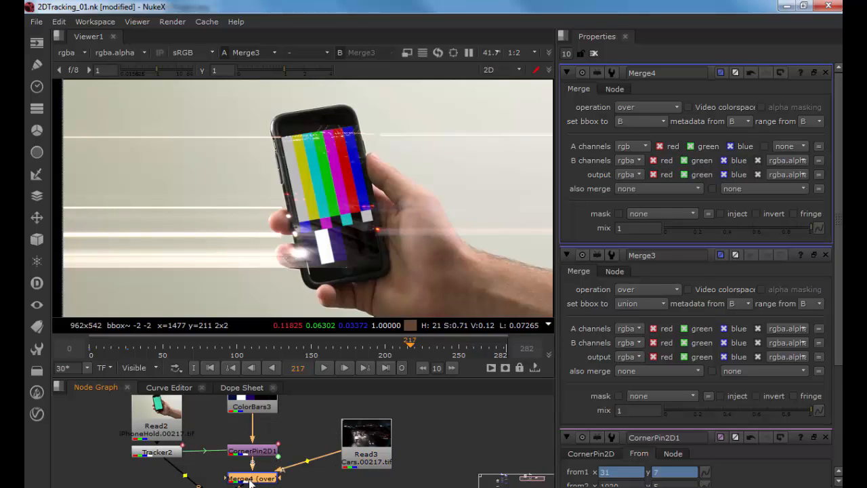
key(Delete)
click(304, 426)
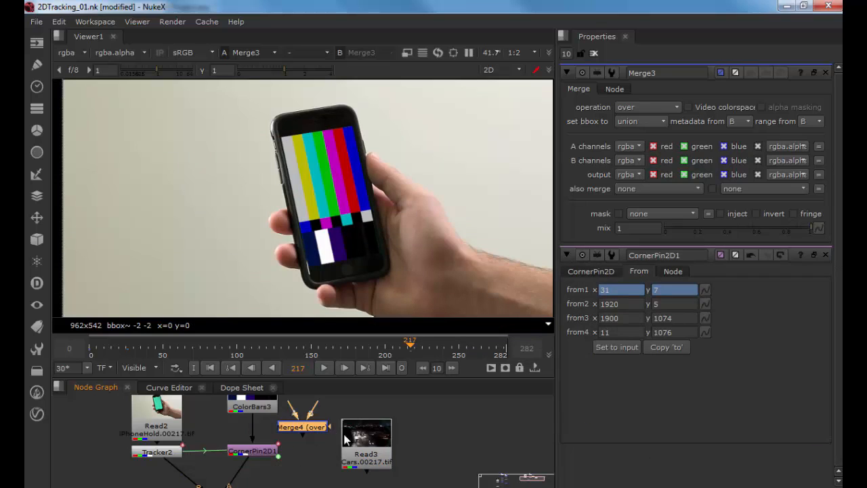
Step: Insert Merge4 between ColorBars3 and CornerPin2D1 with the Cars footage feeding its A input
drag(347, 438, 339, 394)
drag(345, 397, 360, 437)
drag(302, 466, 258, 419)
mouse_move(262, 464)
mouse_down()
mouse_move(248, 456)
mouse_move(259, 419)
mouse_move(259, 455)
mouse_up()
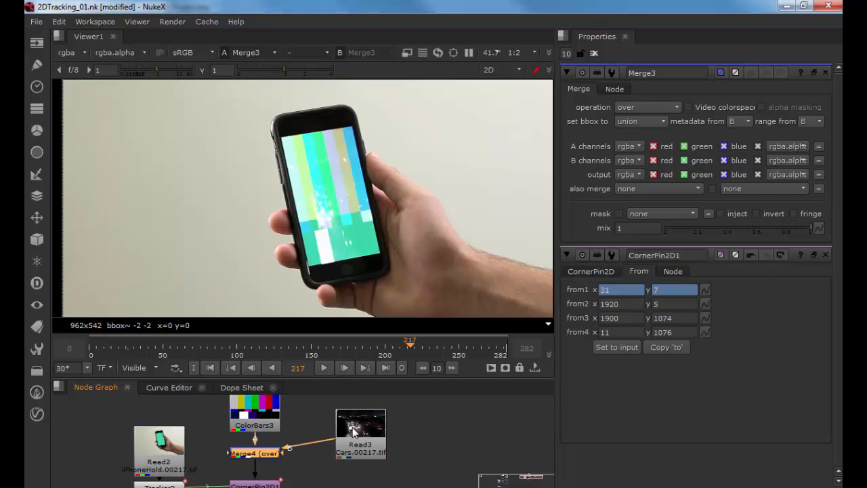
Step: Select the Cars Read node and scrub the timeline to frame 219 to check the result
click(352, 427)
click(280, 353)
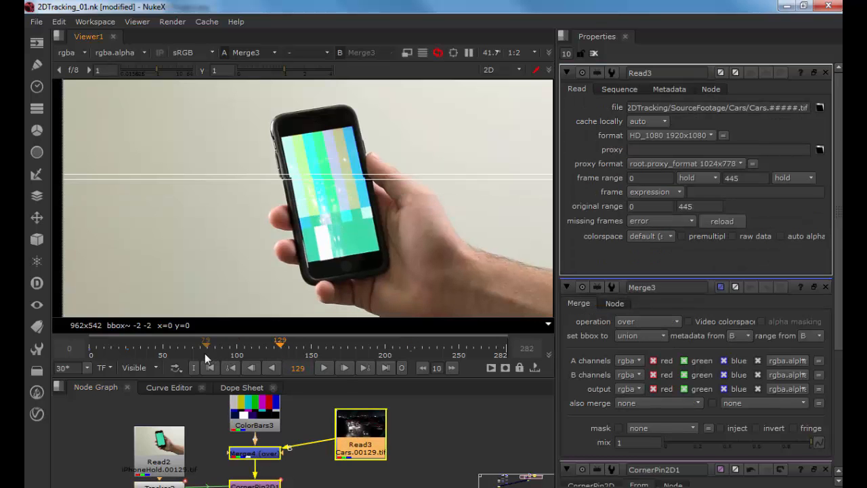
click(378, 348)
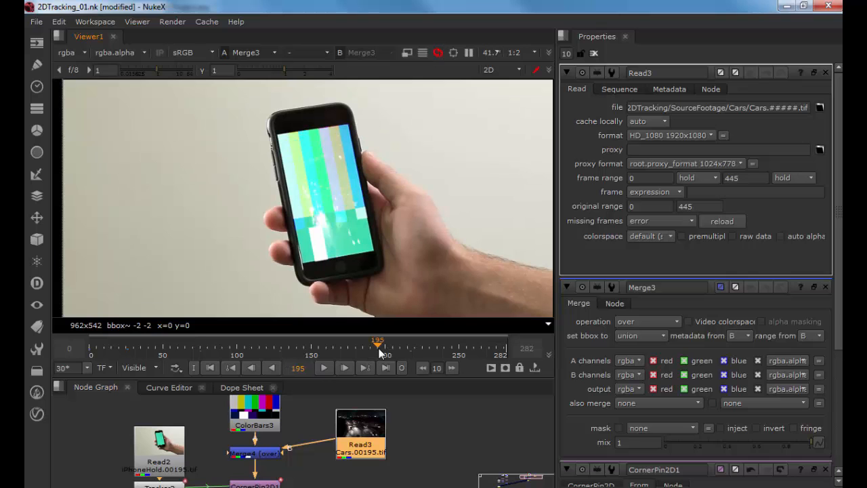
drag(378, 349, 414, 348)
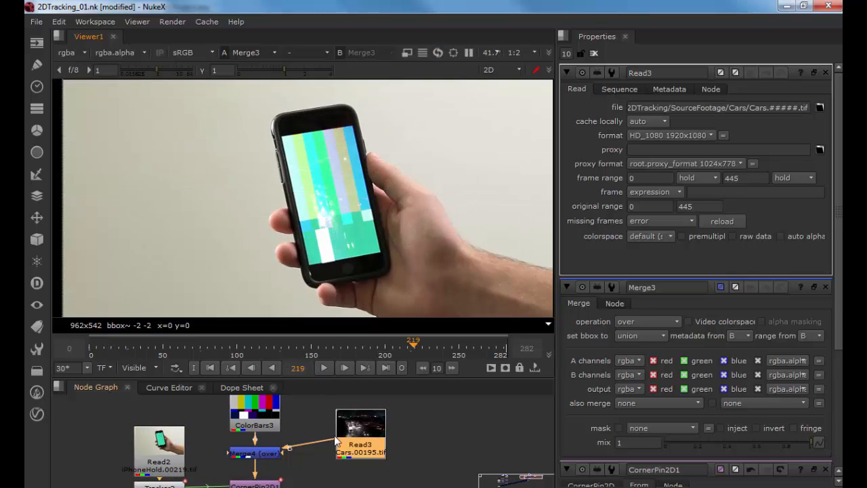
Step: Delete Merge4 and the pasted Cars Read node from the node graph
drag(327, 447, 370, 426)
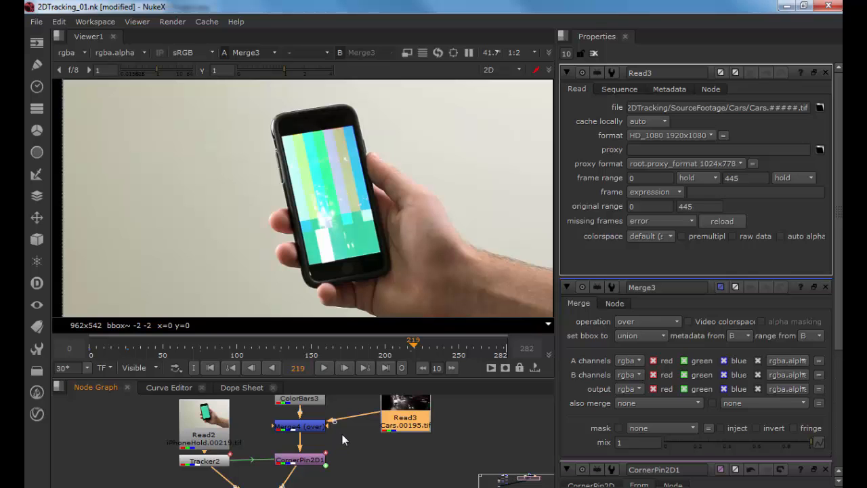
click(304, 427)
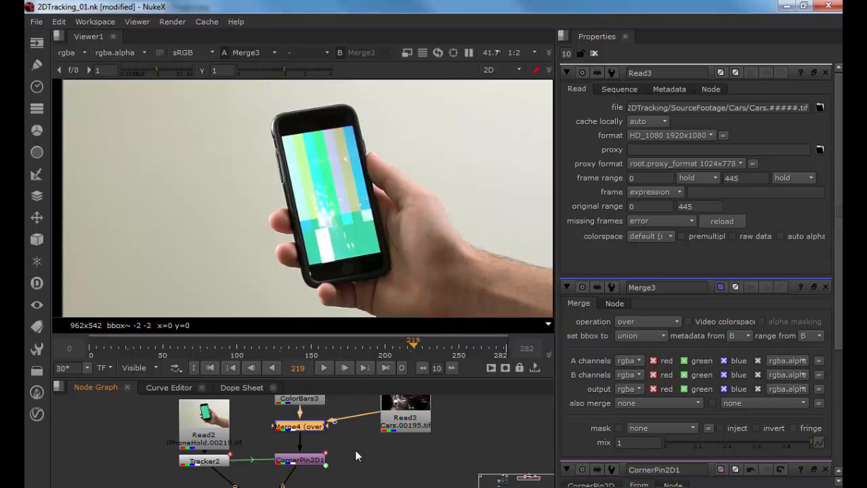
drag(355, 449, 340, 419)
click(311, 445)
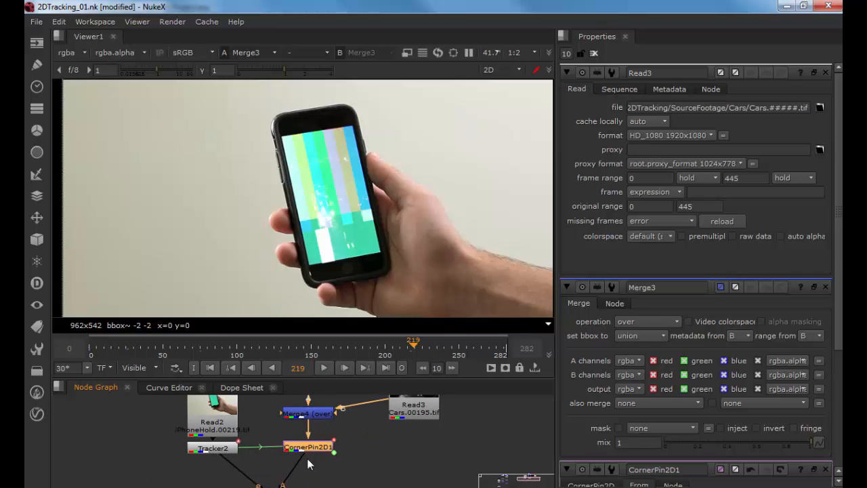
drag(328, 458, 268, 462)
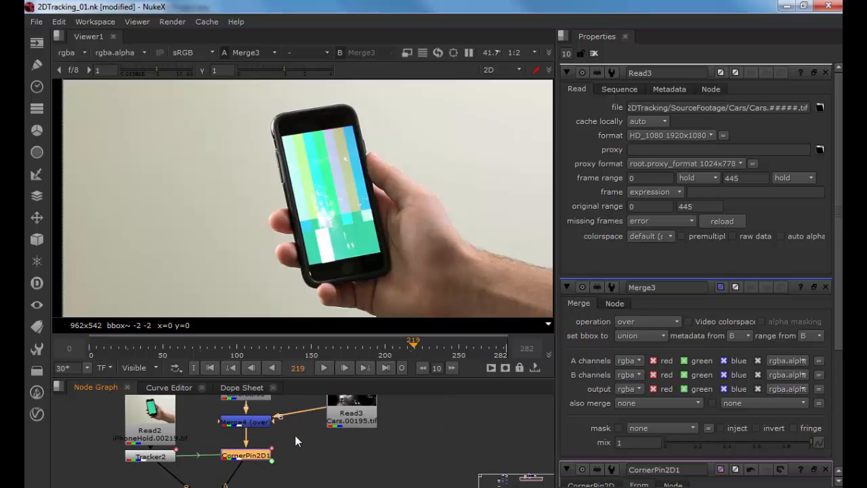
drag(299, 430, 304, 450)
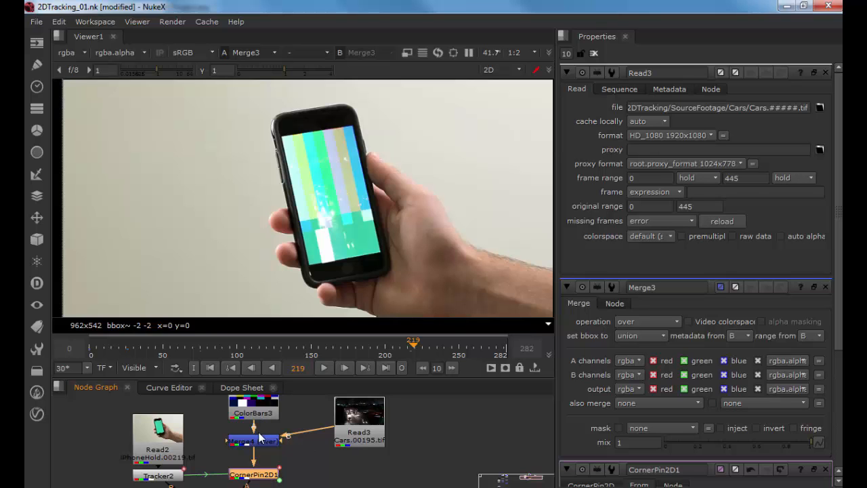
key(Delete)
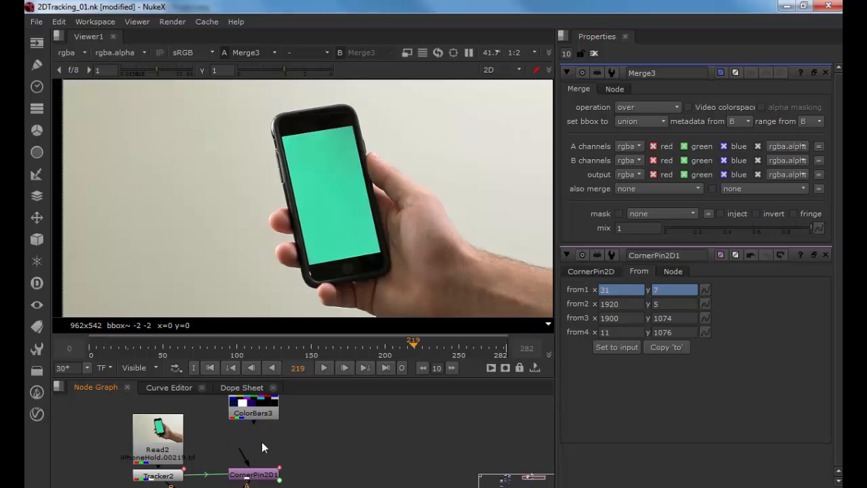
Step: Reconnect ColorBars3 directly into CornerPin2D1's input
drag(246, 454, 294, 456)
drag(310, 485, 320, 426)
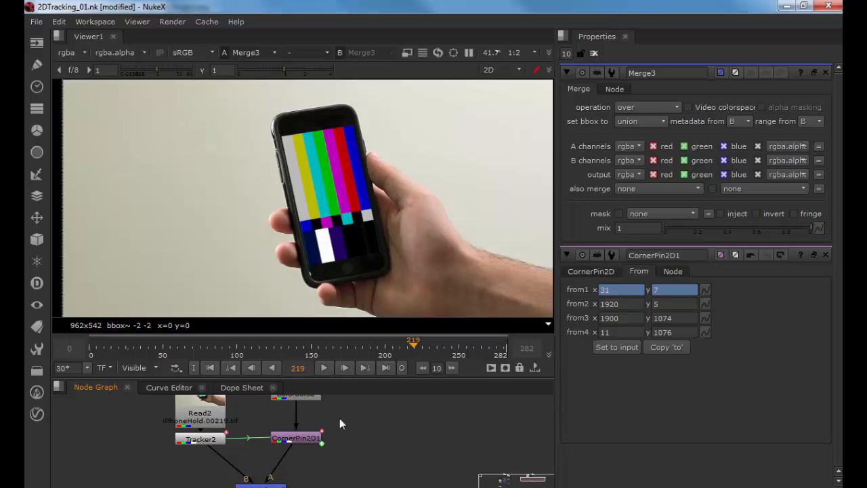
drag(340, 418, 332, 470)
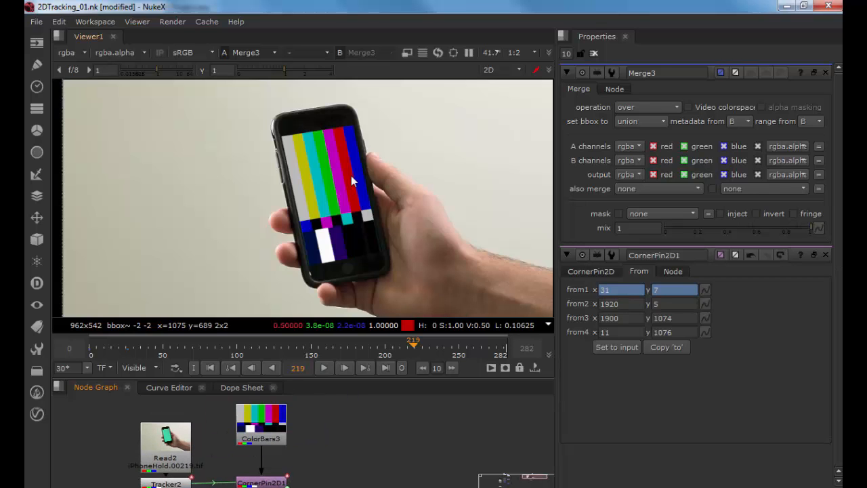
drag(275, 464, 283, 443)
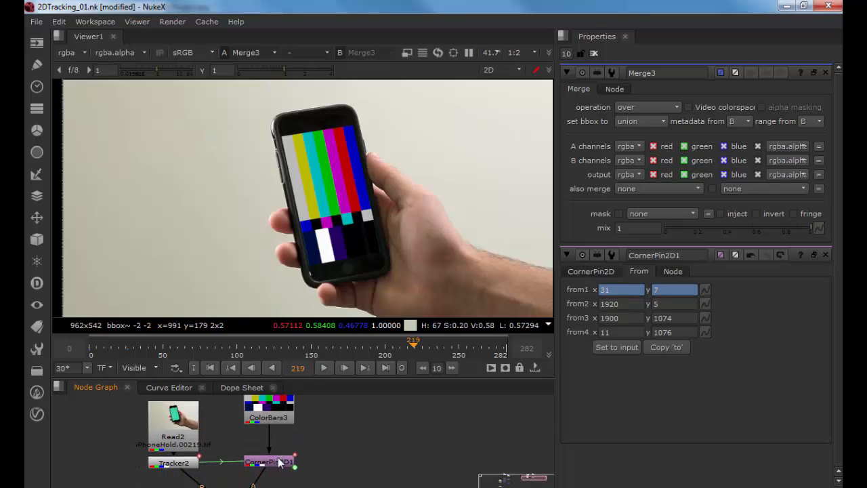
Step: Inspect CornerPin2D1's output and its alpha channel in the viewer, and view Merge3's result
click(278, 461)
key(1)
key(a)
scroll(345, 223, down, 5)
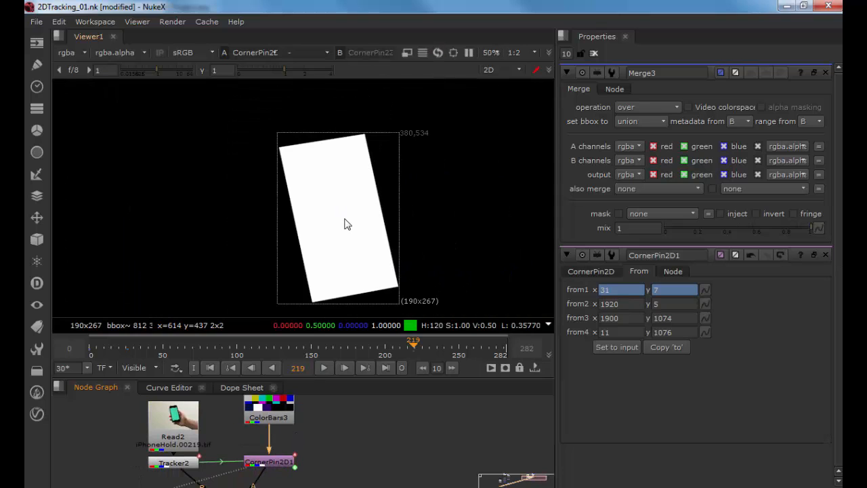
drag(325, 446, 338, 420)
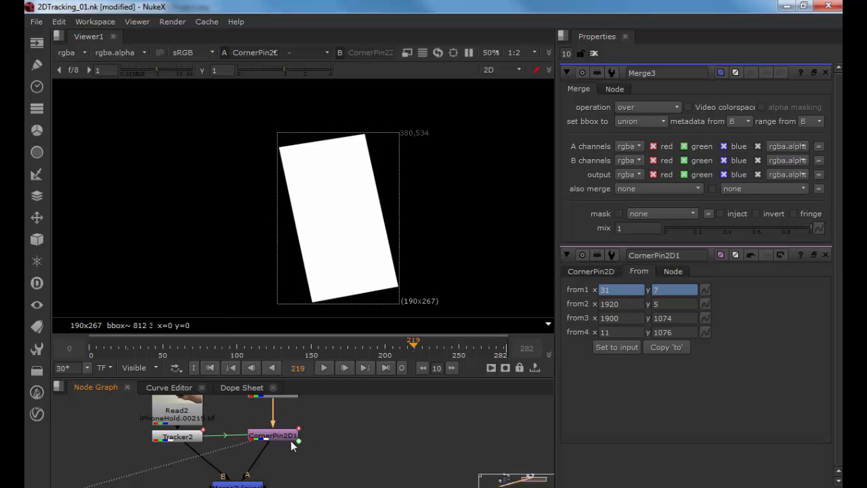
drag(283, 457, 285, 394)
key(a)
drag(287, 442, 291, 476)
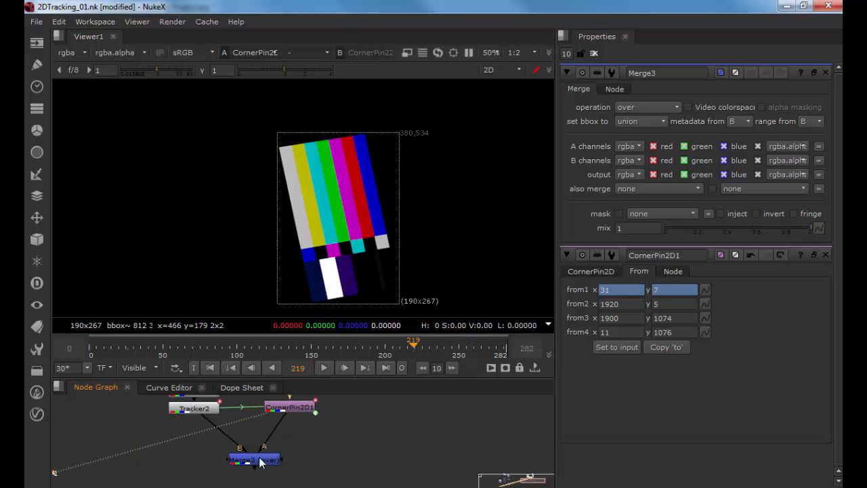
key(1)
click(322, 442)
key(Tab)
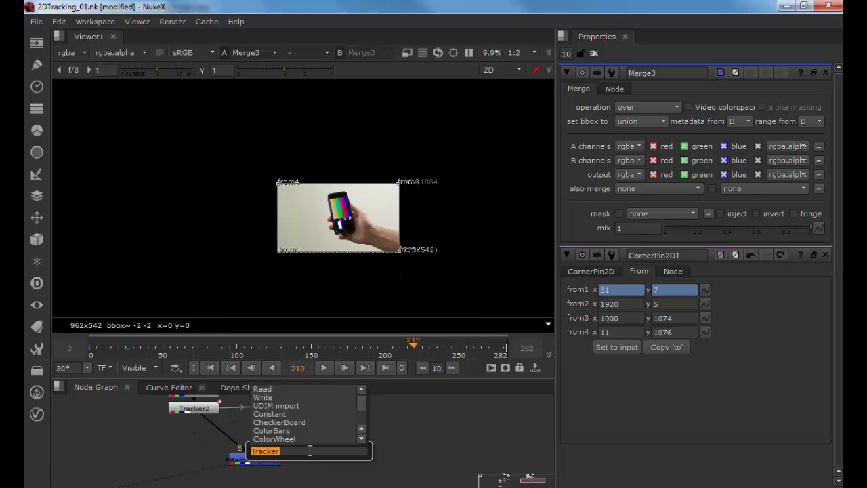
key(Escape)
key(Escape)
Step: Paste the Cars footage Read node into the node graph beside Merge3
drag(310, 449, 546, 447)
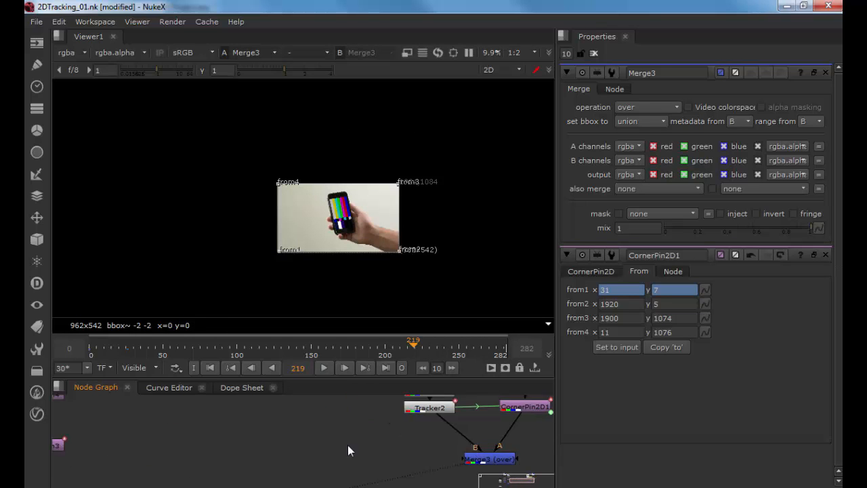
drag(347, 448, 464, 447)
drag(305, 448, 495, 443)
click(179, 460)
drag(546, 437, 143, 437)
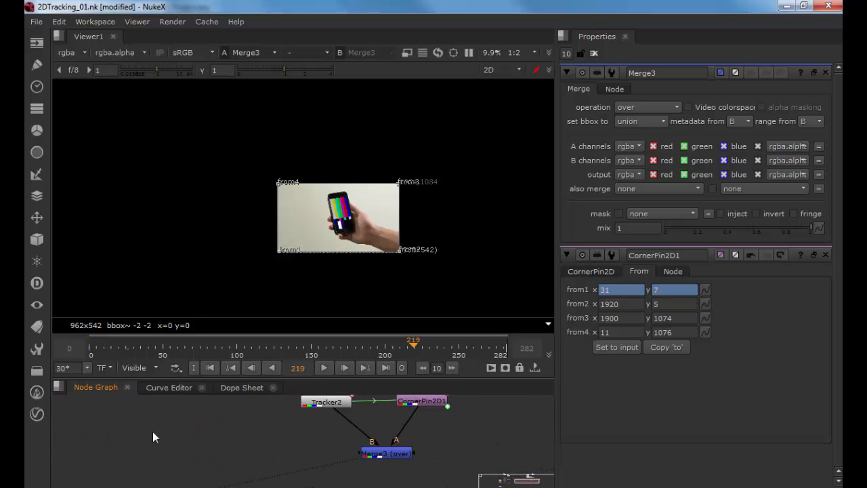
drag(429, 441, 342, 440)
key(ctrl+v)
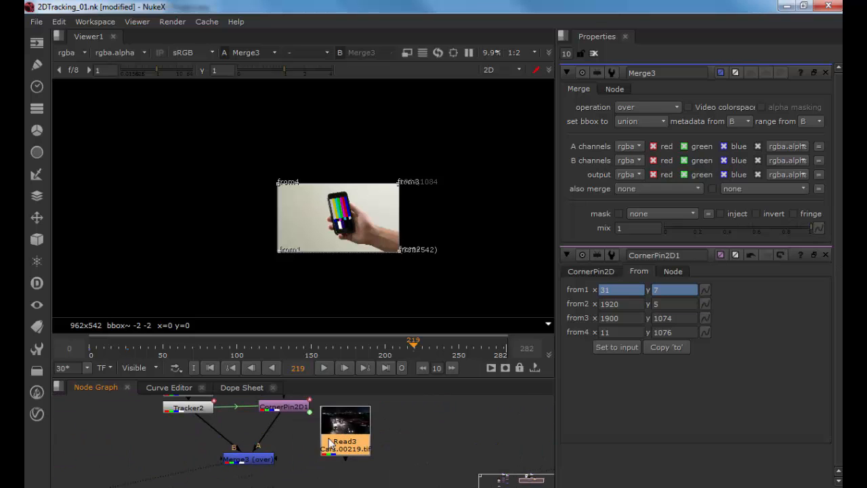
Step: Add a Merge node below Merge3 with the Cars footage as its A input and Merge3 as B, and view it
drag(308, 462, 290, 447)
key(m)
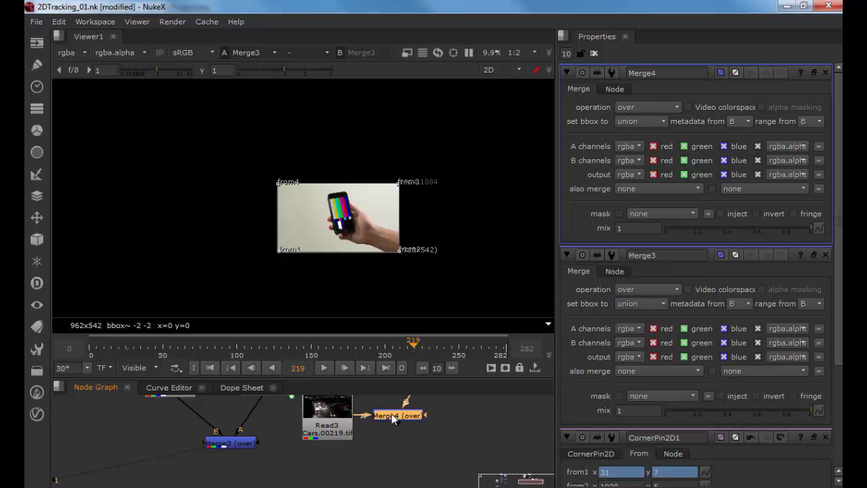
drag(393, 419, 227, 481)
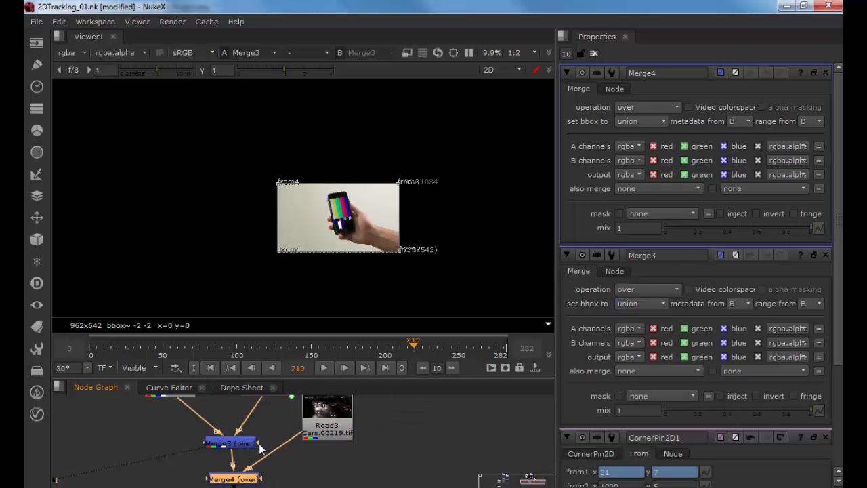
scroll(359, 225, up, 4)
drag(248, 474, 250, 448)
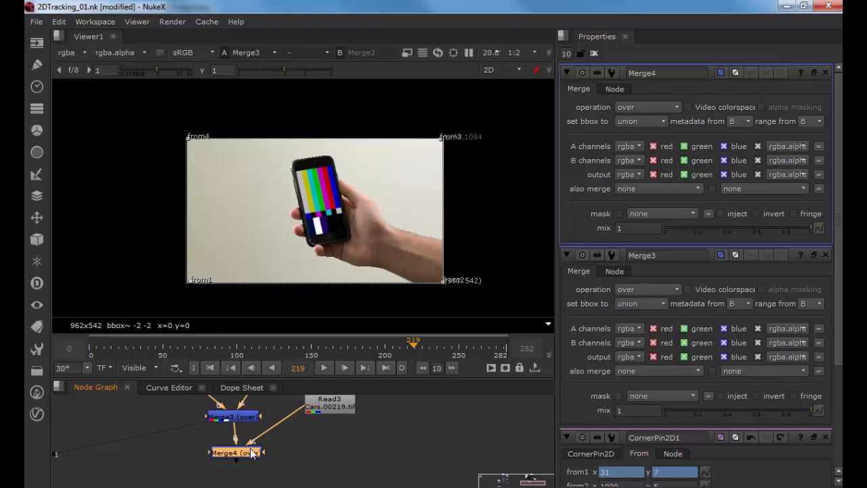
key(1)
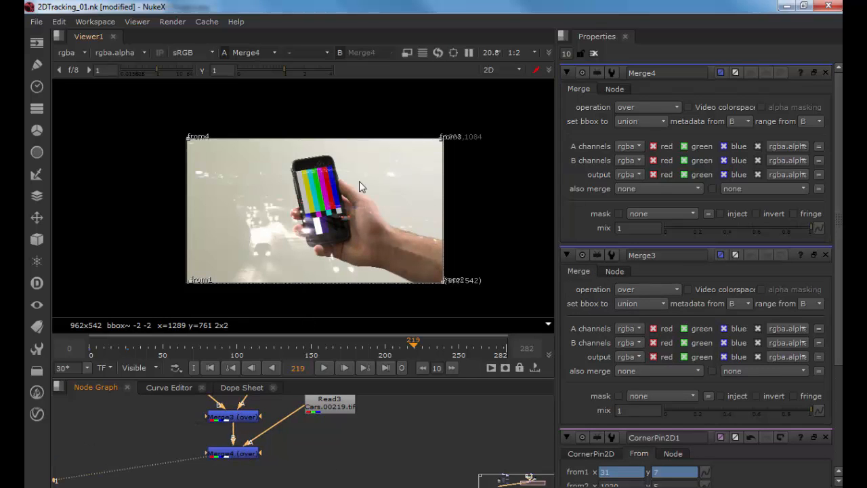
Step: Connect Merge4's mask input to CornerPin2D1's output and play the composite from frame 0
drag(286, 426, 267, 416)
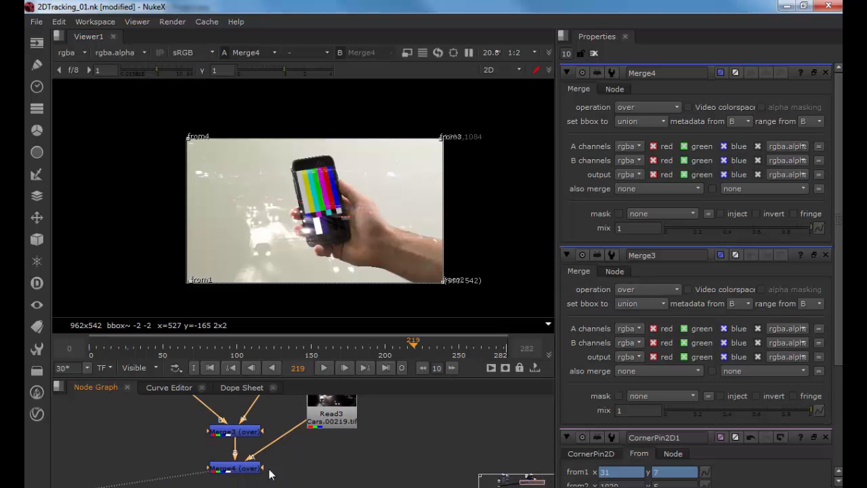
drag(264, 473, 277, 455)
click(214, 364)
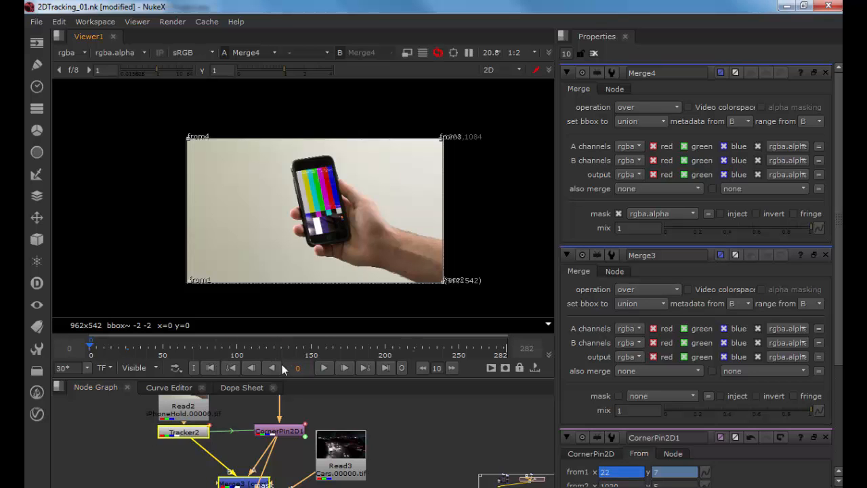
click(325, 366)
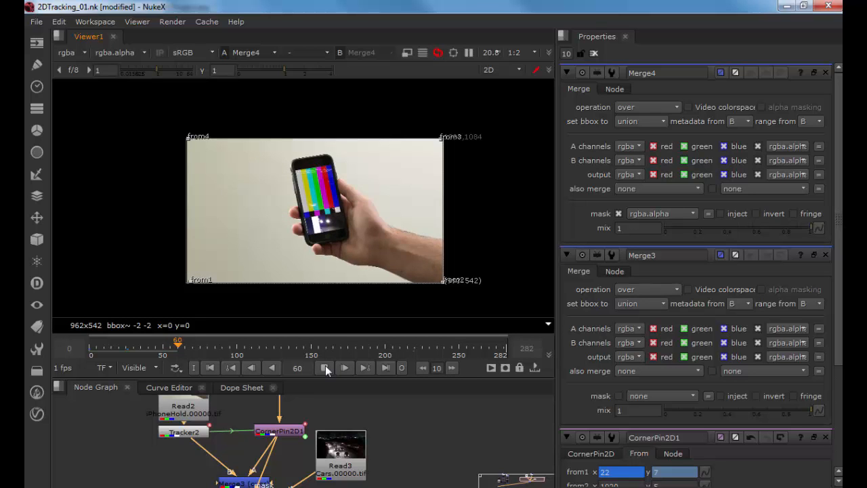
Step: Switch to After Effects and play the iPadUseage.mov footage
key(alt+Tab)
key(alt+Tab)
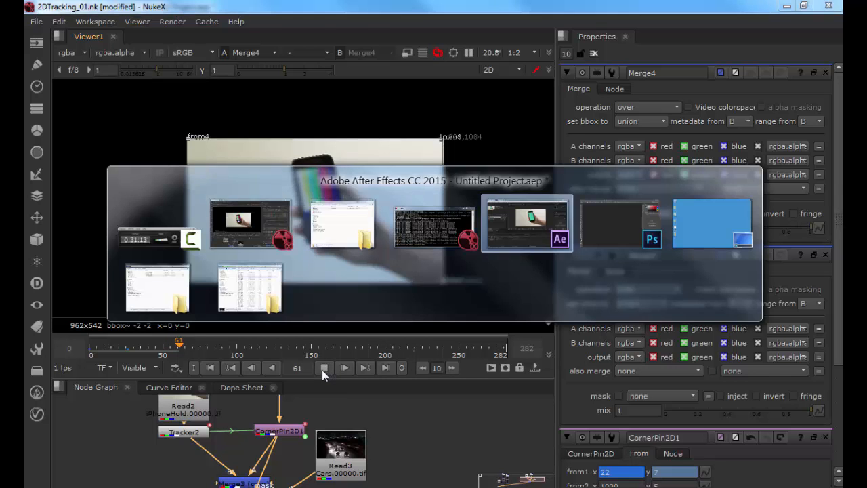
double_click(78, 170)
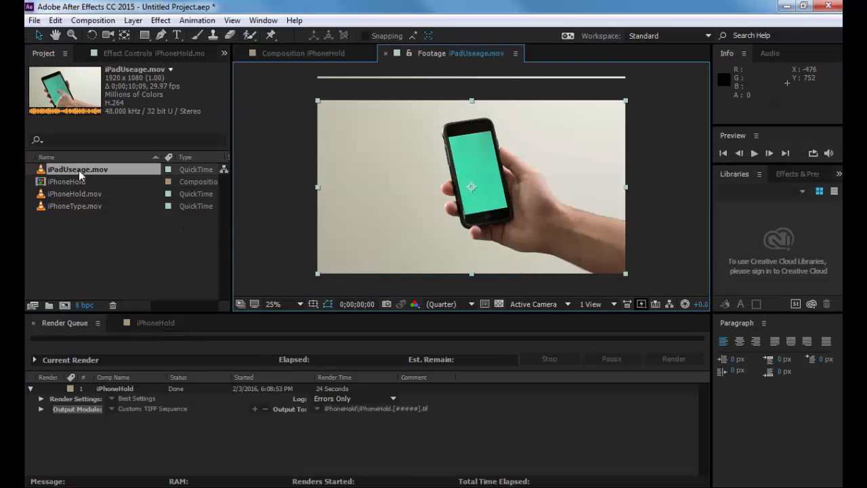
key(space)
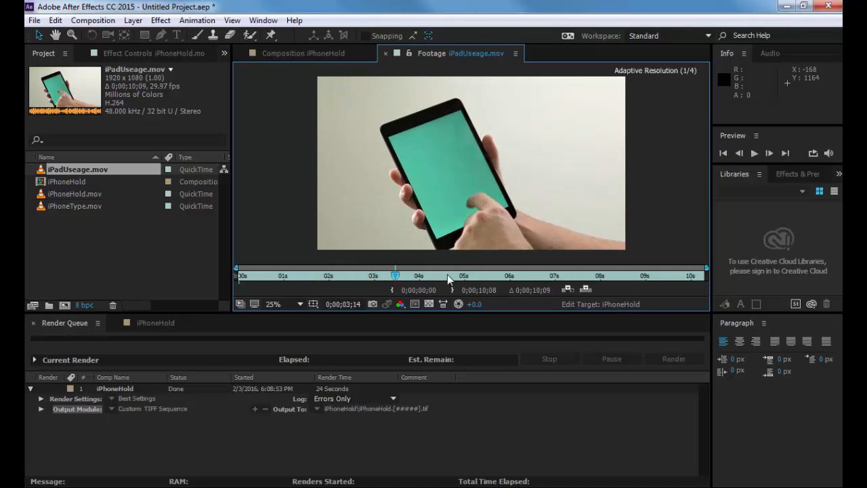
Step: Scrub through the iPadUseage.mov footage and zoom the viewer to inspect the tablet screen
drag(447, 278, 536, 277)
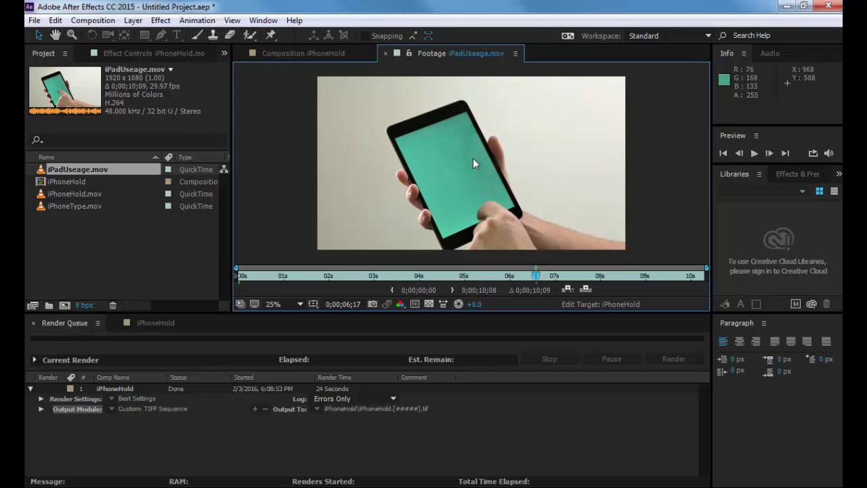
scroll(474, 161, up, 5)
scroll(513, 174, down, 4)
scroll(499, 172, down, 3)
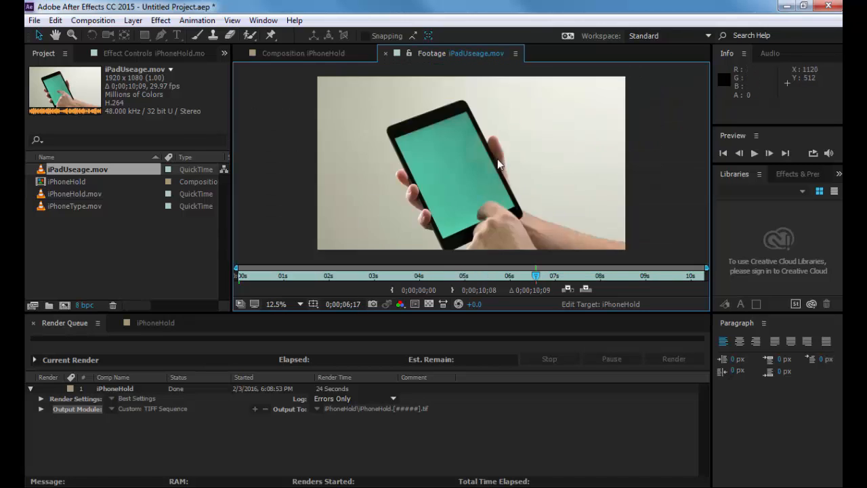
scroll(445, 166, up, 1)
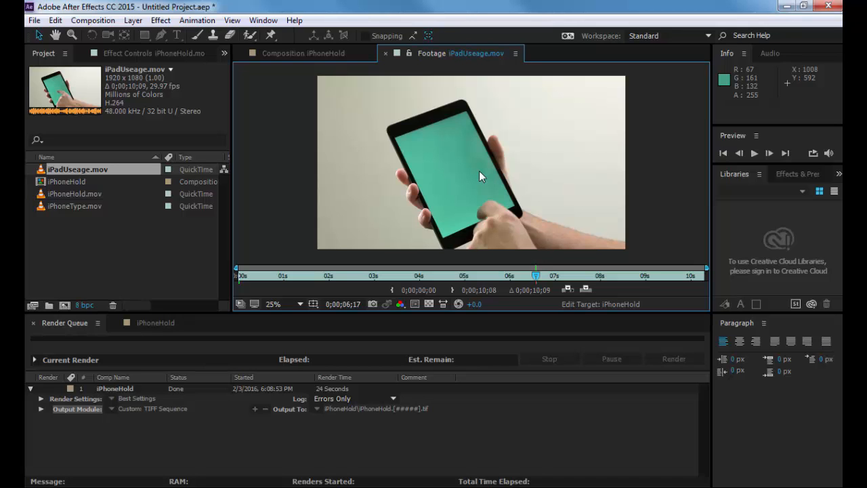
Step: Switch back to Nuke and step frame by frame through the composite from frame 85 to 115
key(alt+Tab)
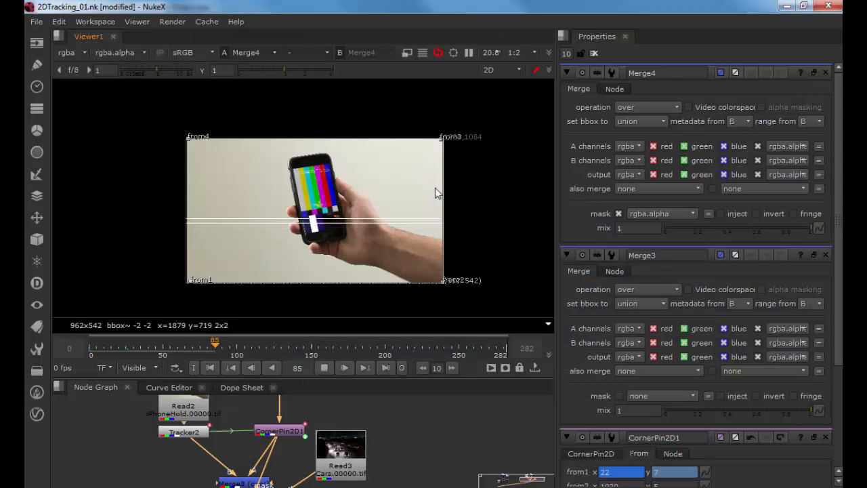
key(Right)
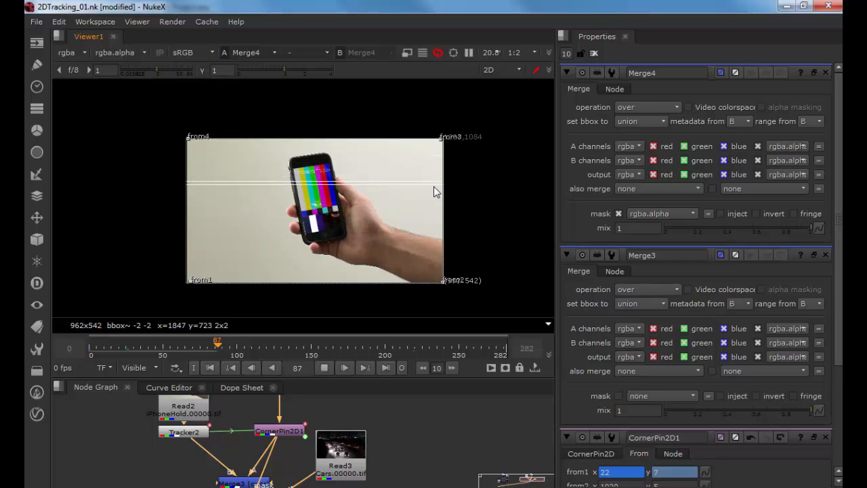
key(Right)
key(Right)
key(Right)
key(Right)
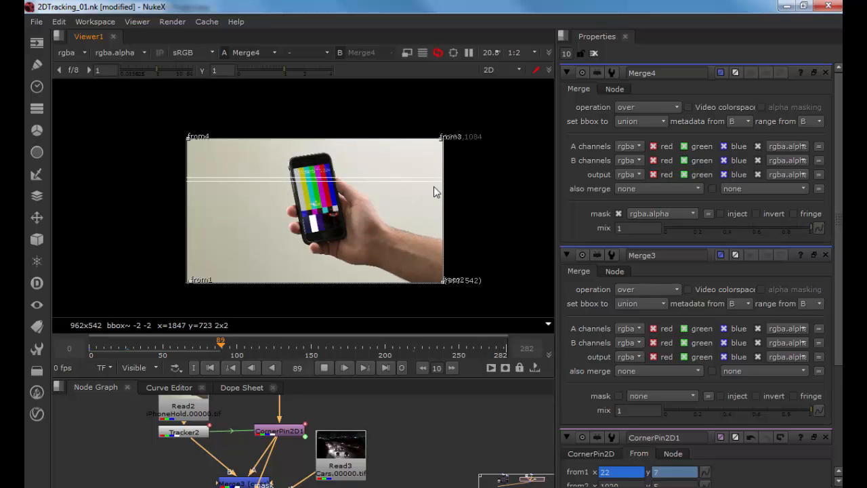
key(Right)
key(Right)
key(Right)
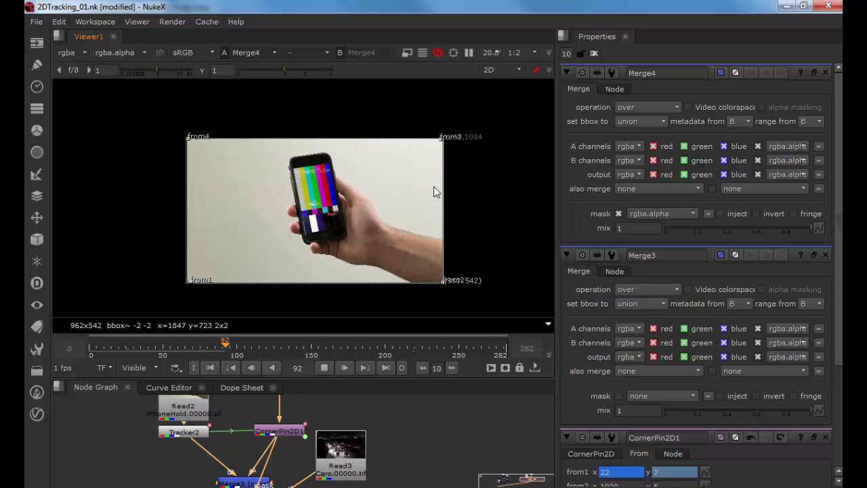
key(Right)
key(Right)
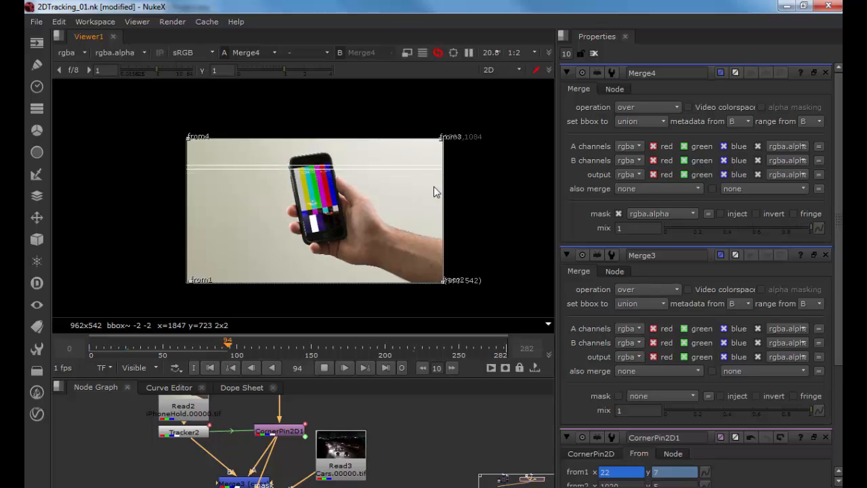
key(Right)
key(Right)
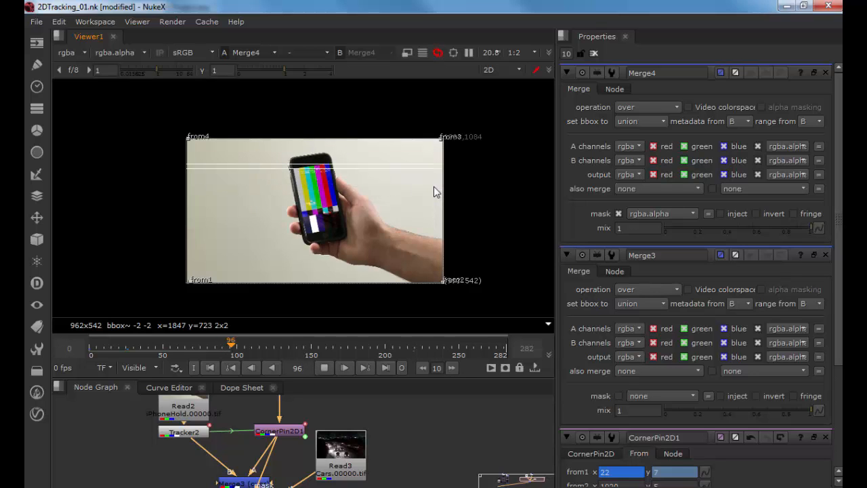
key(Right)
key(Right)
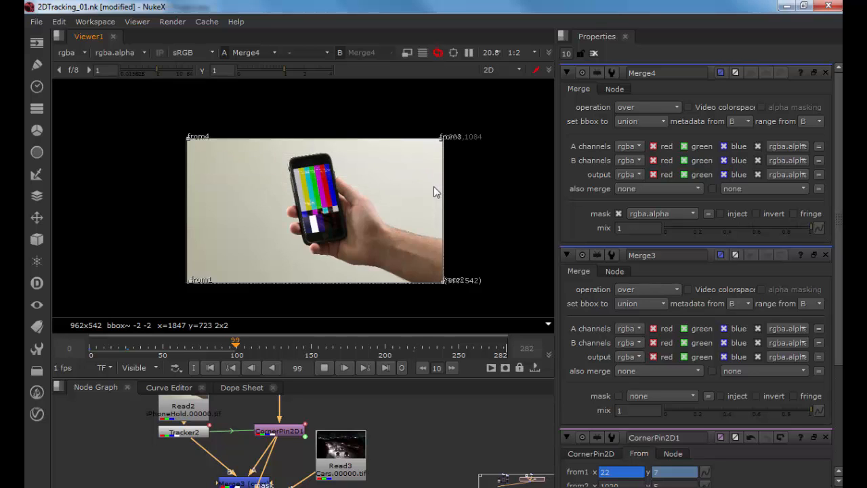
key(Right)
key(Right)
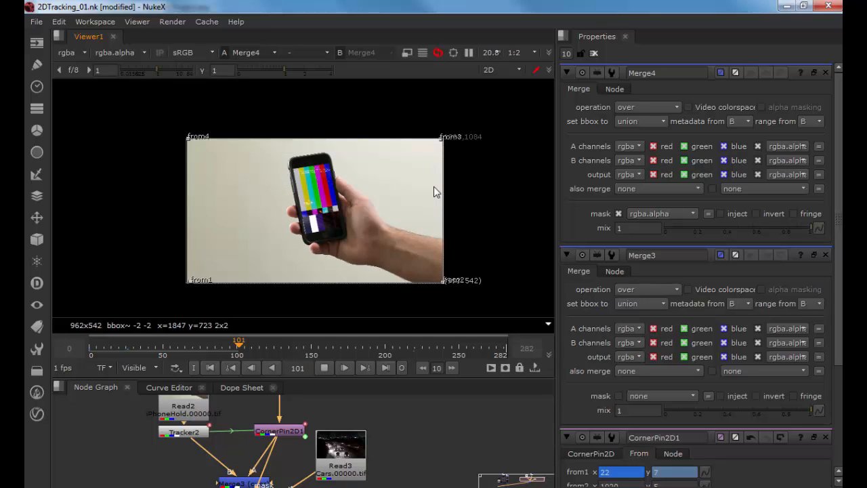
key(Right)
key(Right)
key(Right)
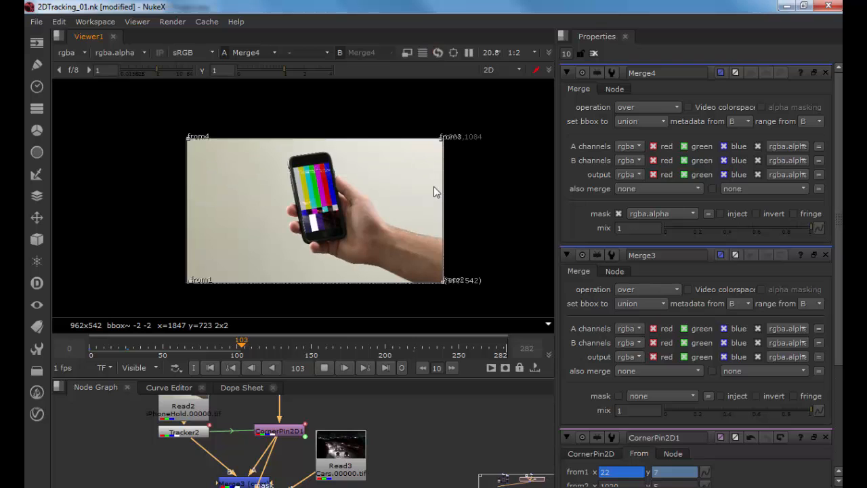
key(Right)
key(Right)
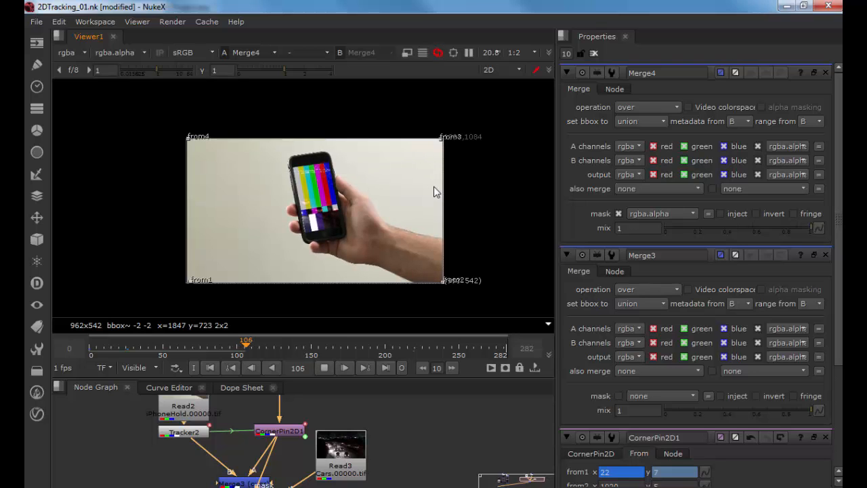
key(Right)
key(Right)
key(Right)
key(Right)
key(Right)
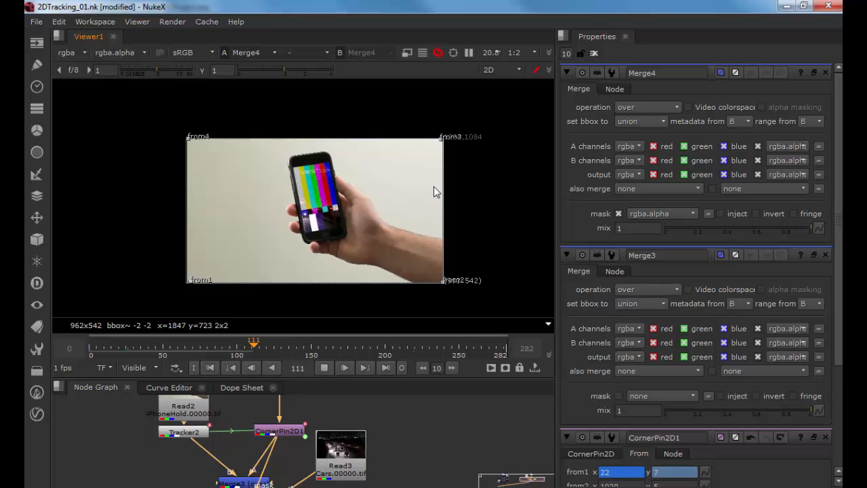
key(Right)
key(Right)
key(Right)
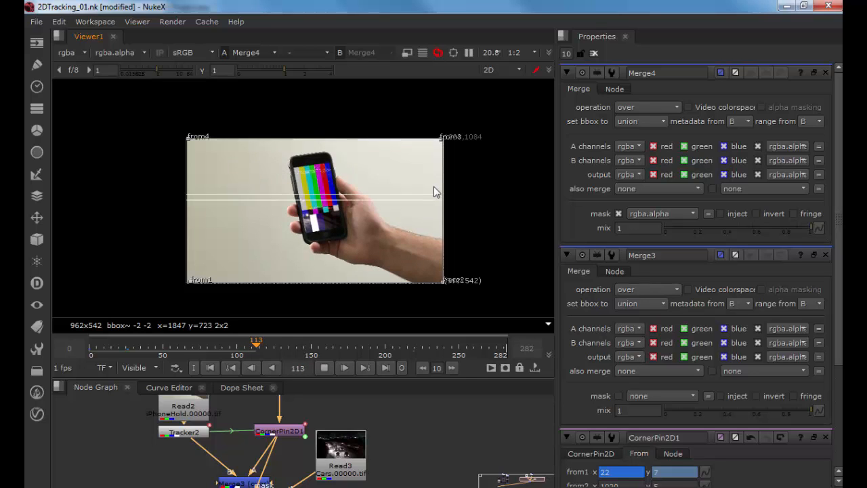
key(Right)
key(Right)
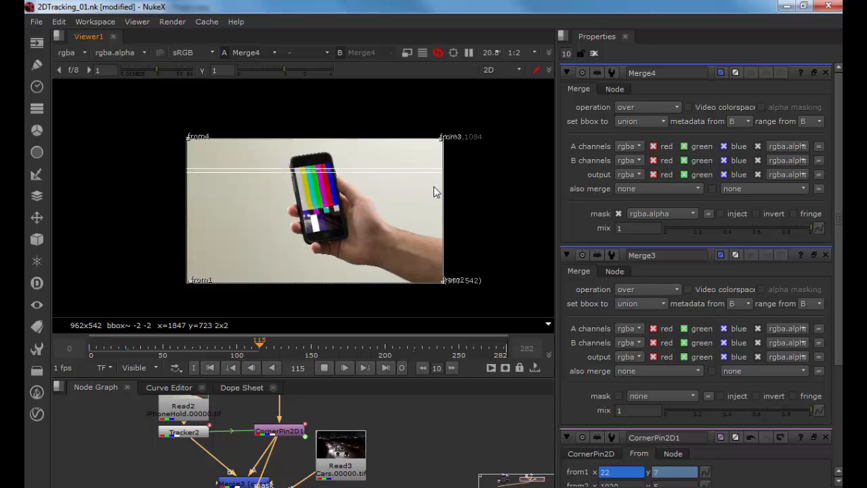